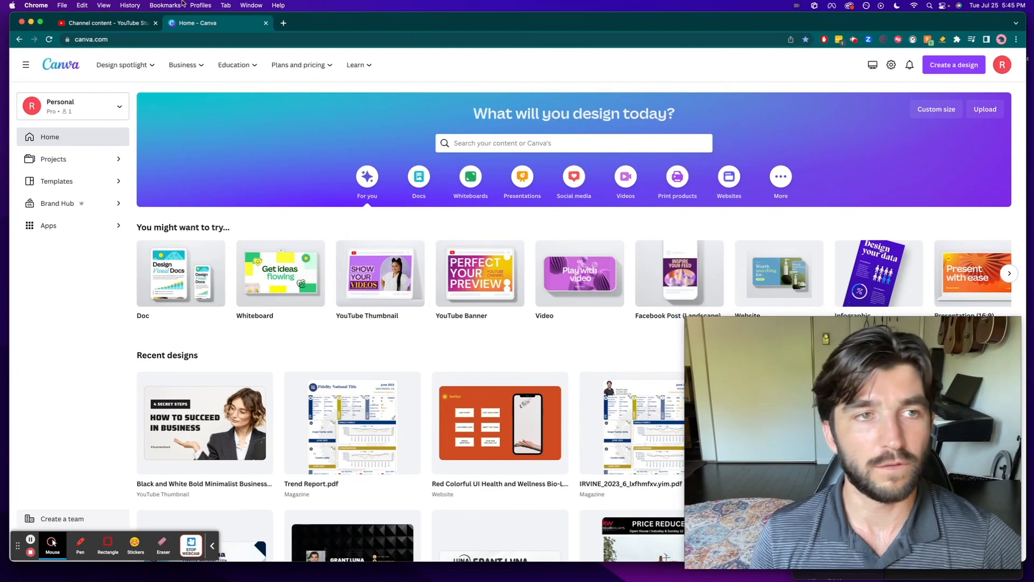
key(XF86MonBrightnessUp)
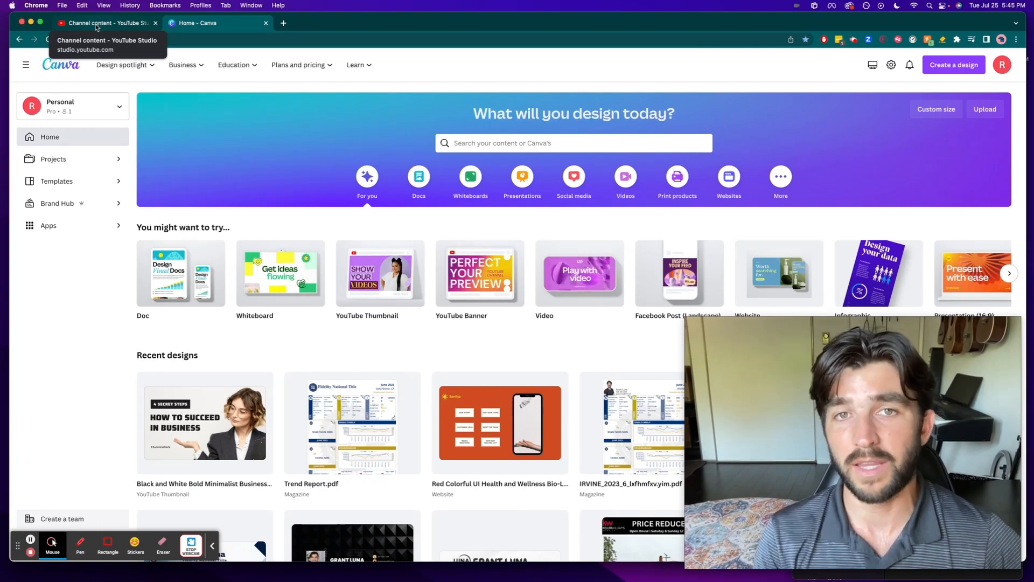
- Open the KW Command login page in a new browser tab and sign in with the prefilled credentials
key(super+t)
text(k)
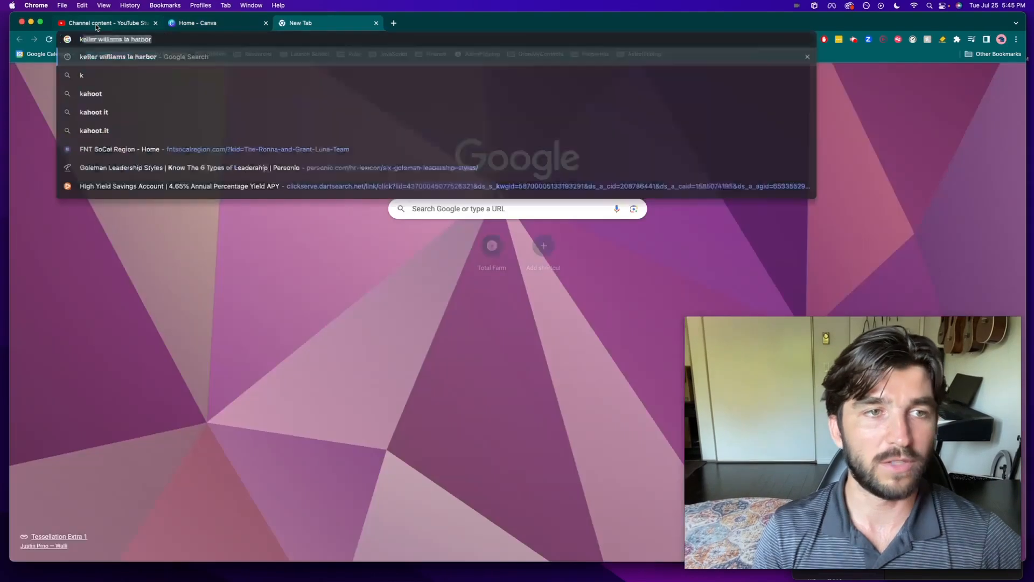
text(w command)
key(Down)
key(Down)
key(Down)
key(Down)
key(Down)
key(Down)
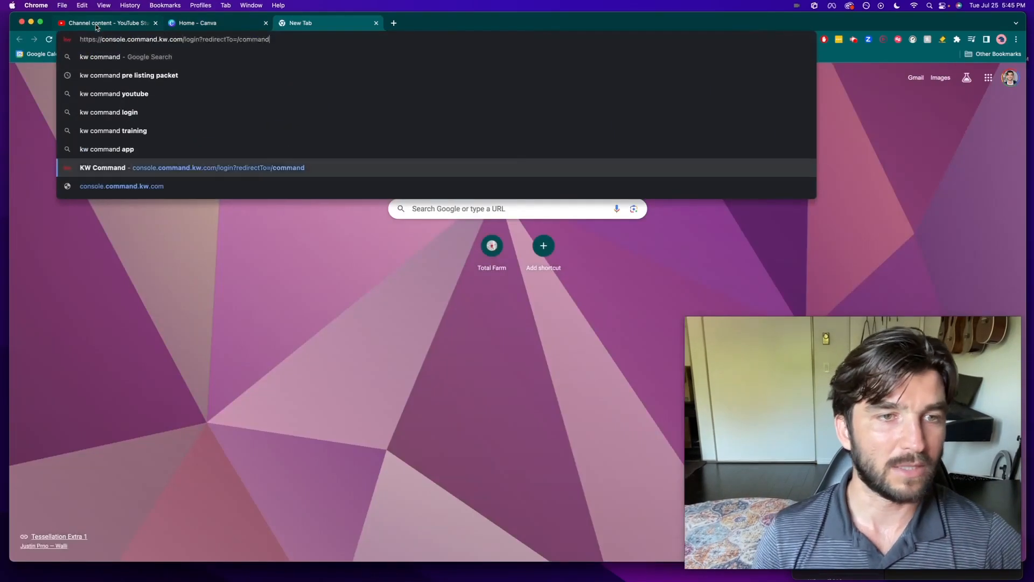
key(Return)
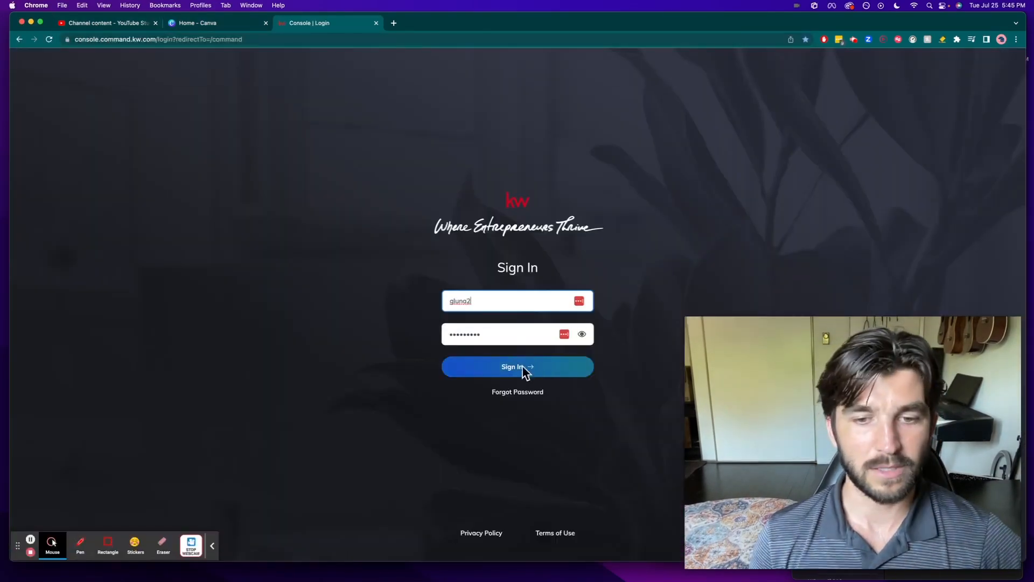
click(521, 366)
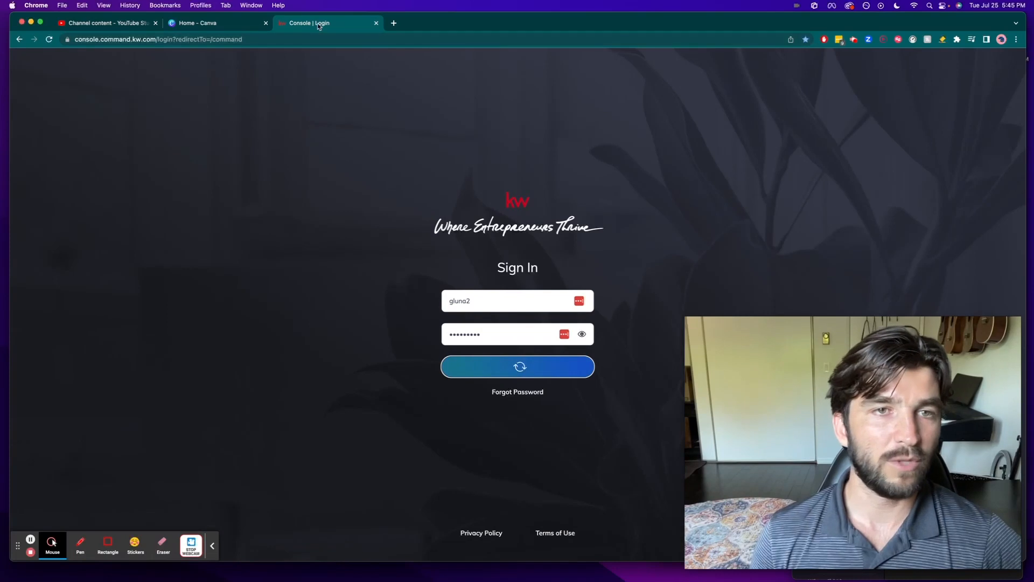
- Place the Command tab first in the browser, then copy the published video's link from YouTube Studio
drag(320, 24, 138, 23)
click(218, 23)
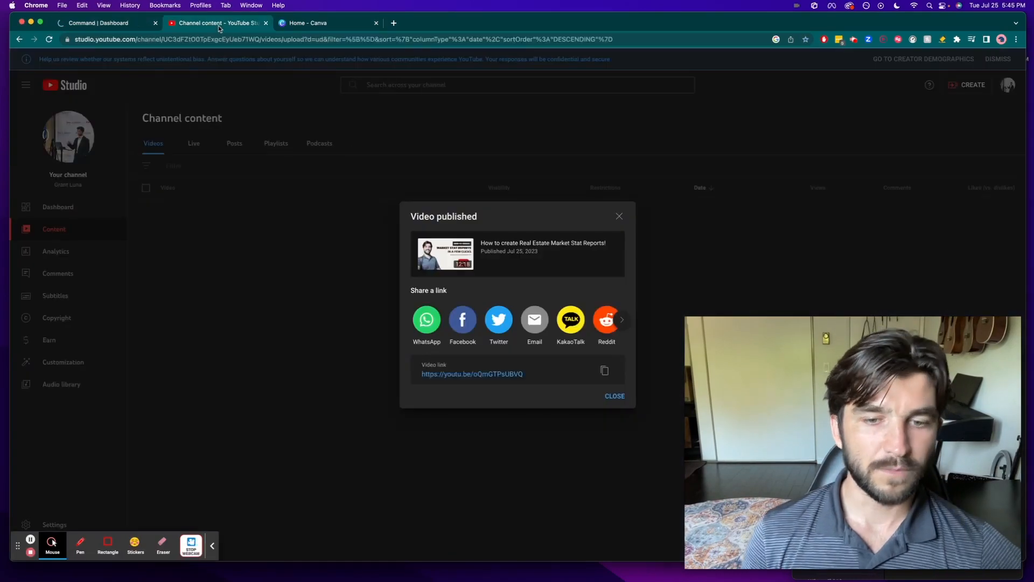
click(605, 370)
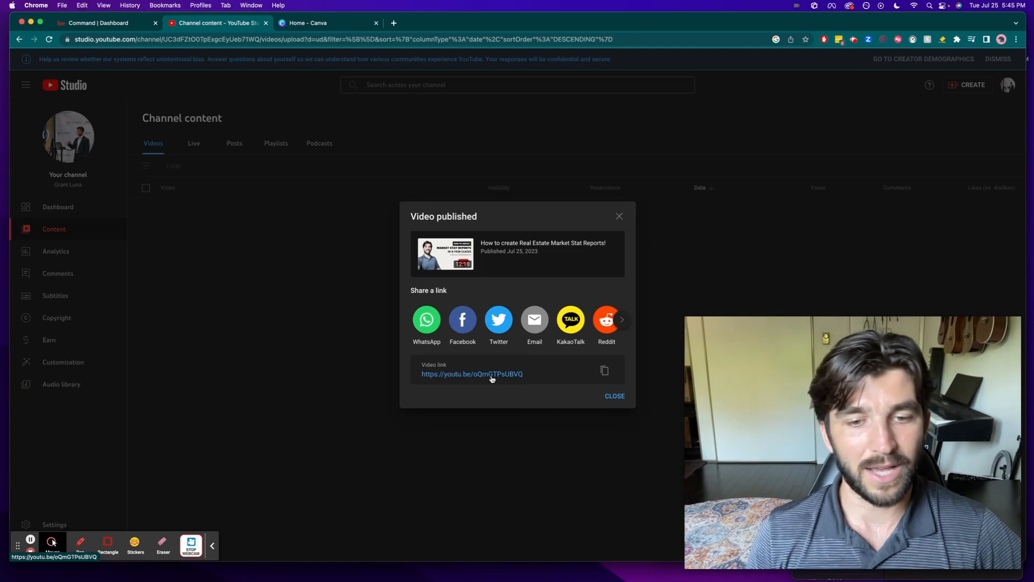
click(601, 371)
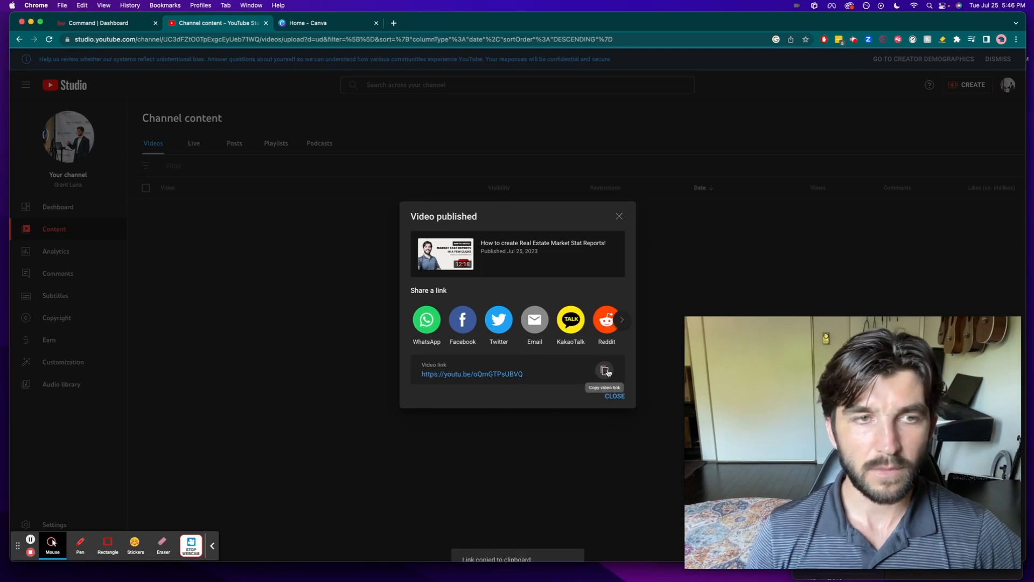
- Switch to KW Command and open the list of email campaigns
click(99, 23)
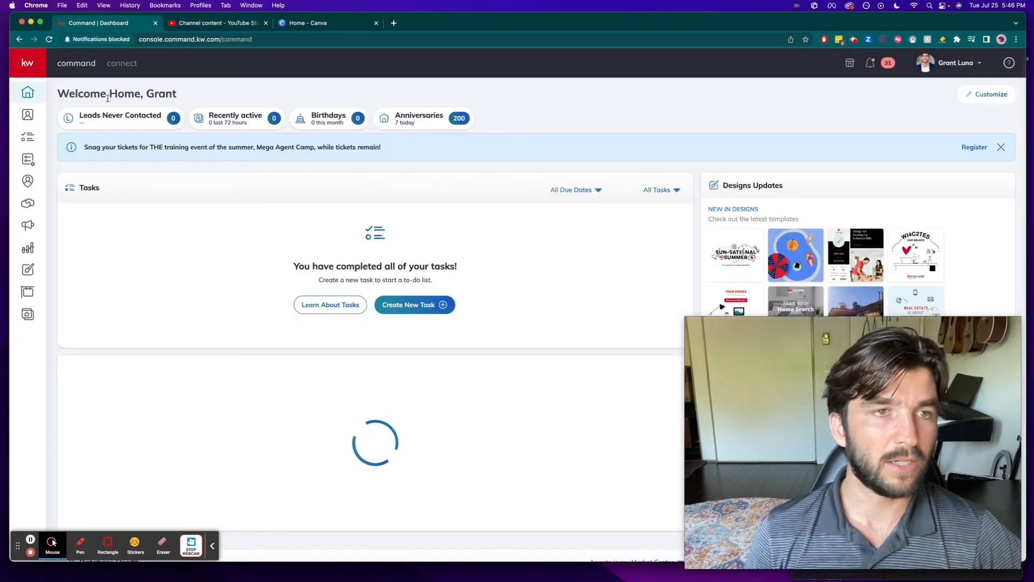
click(28, 224)
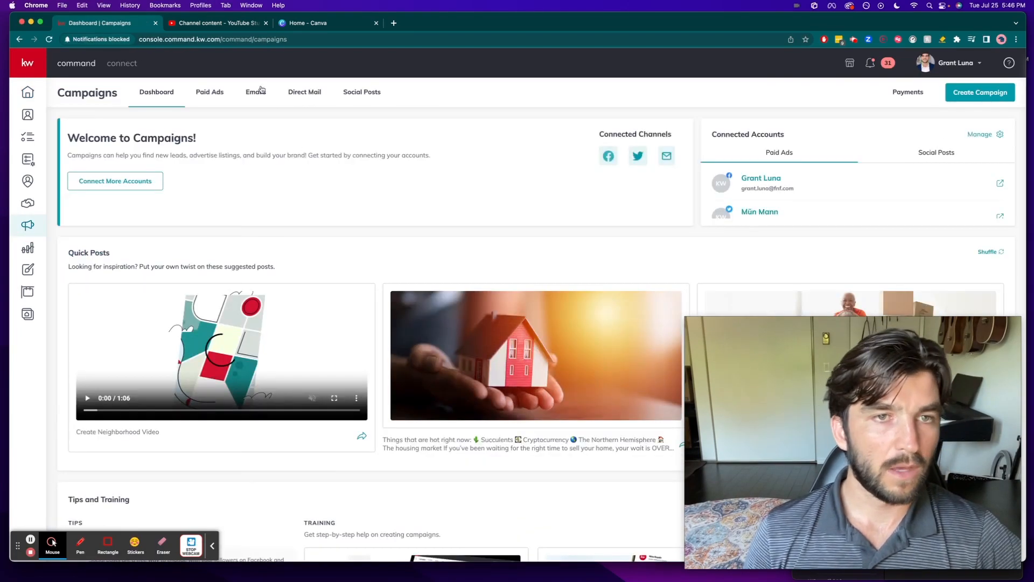
click(258, 93)
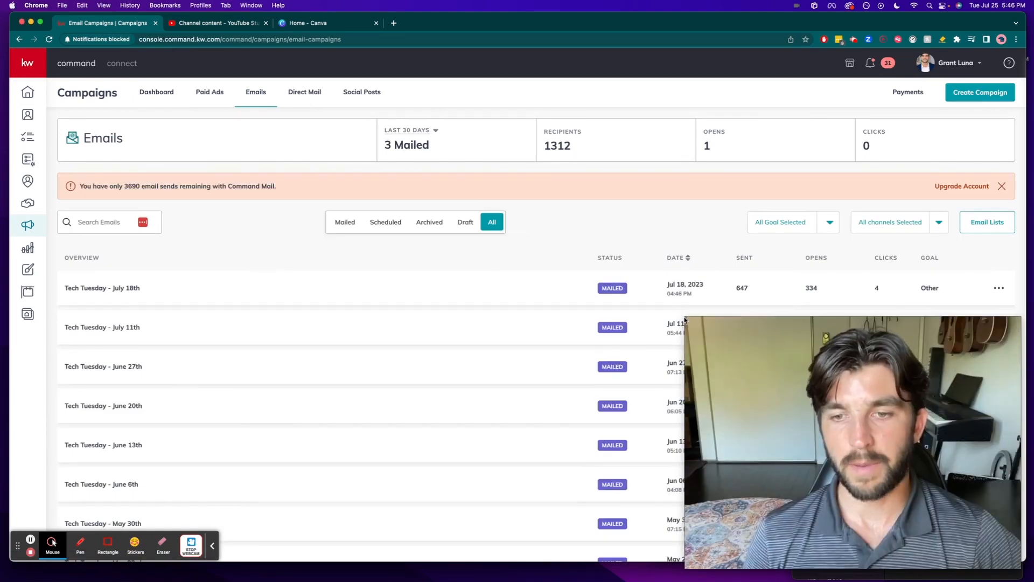
drag(684, 318, 856, 418)
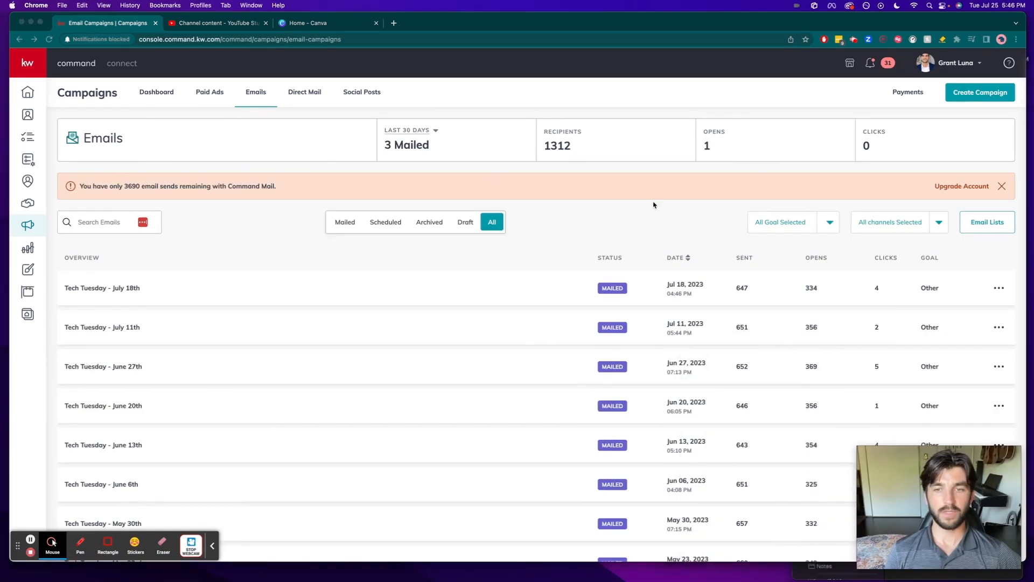
click(635, 222)
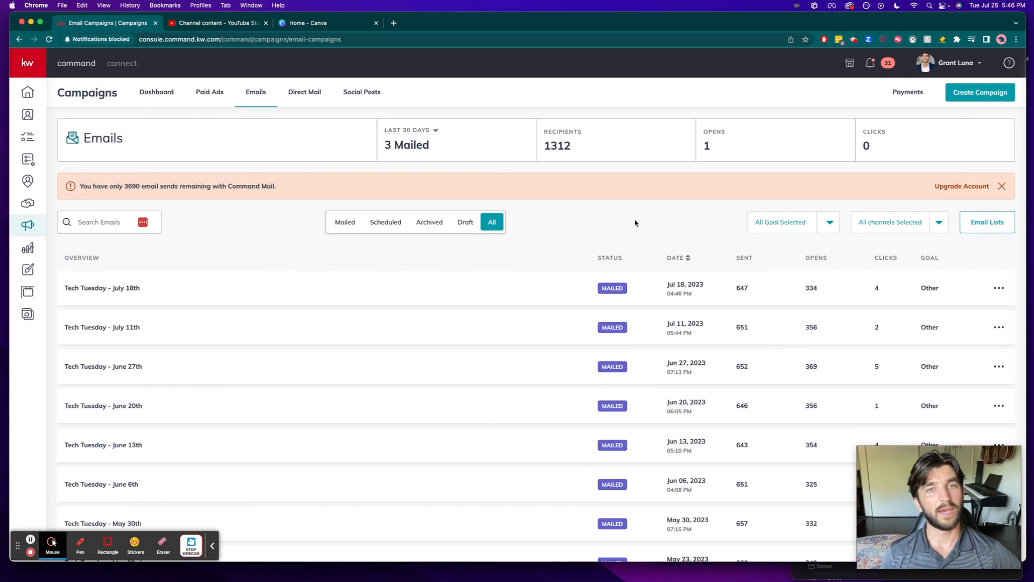
key(F1)
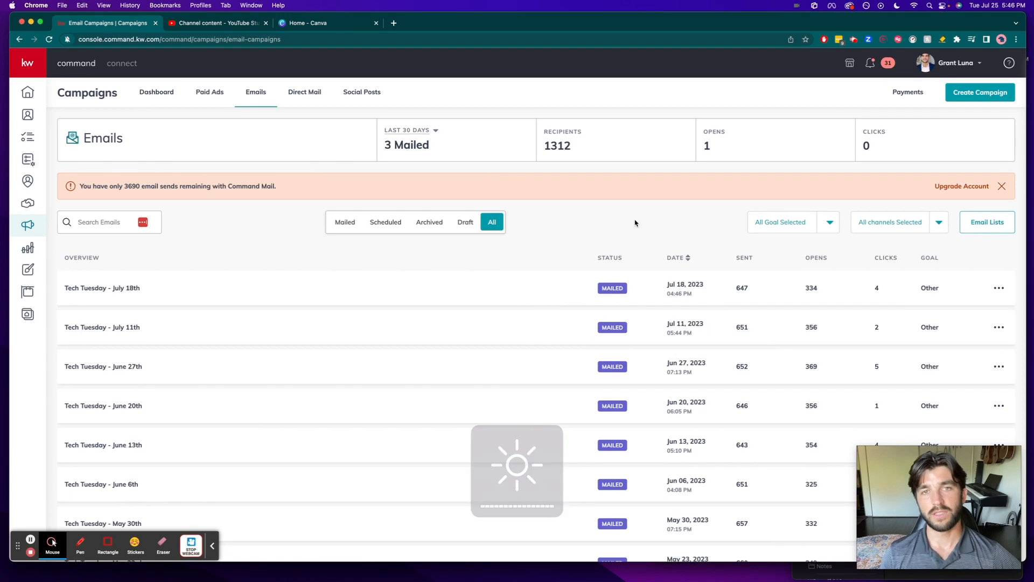
click(960, 93)
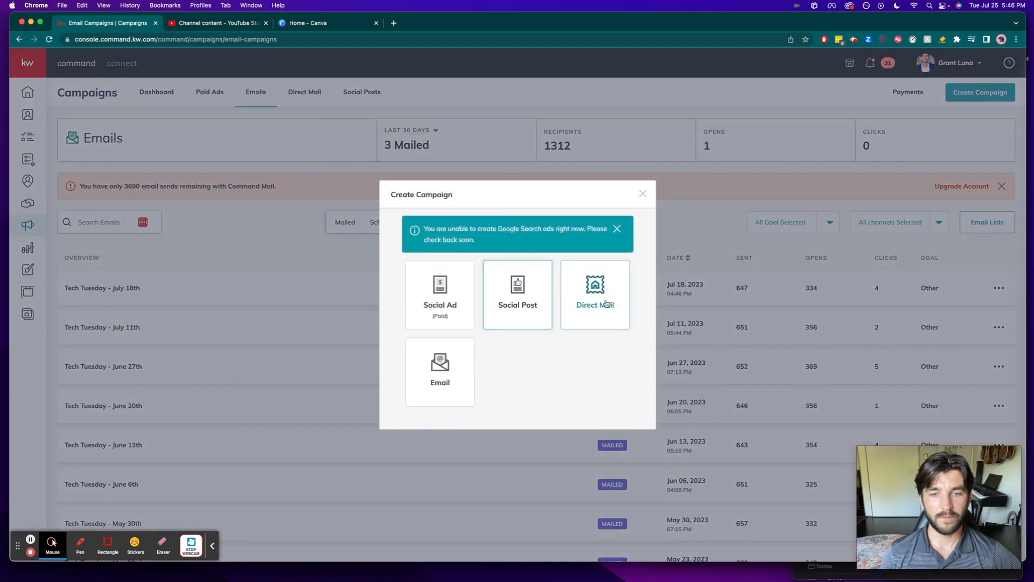
click(441, 374)
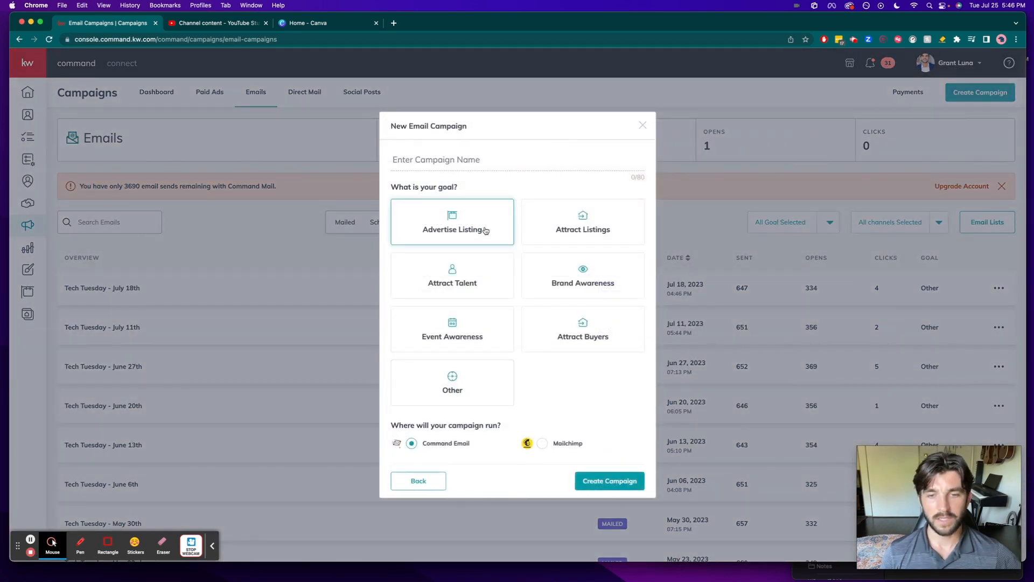
click(583, 272)
click(472, 154)
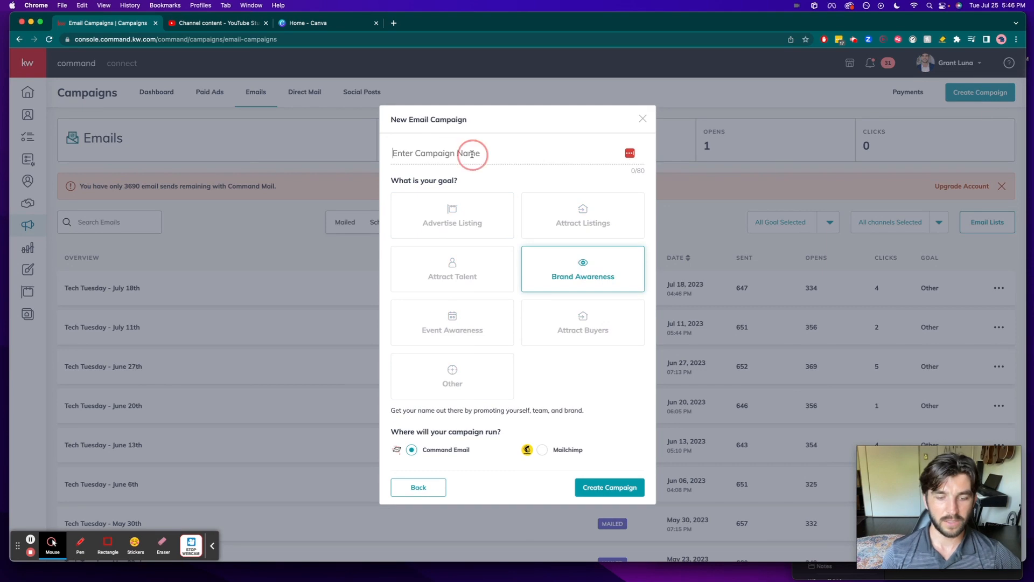
text(Tech Email Blast)
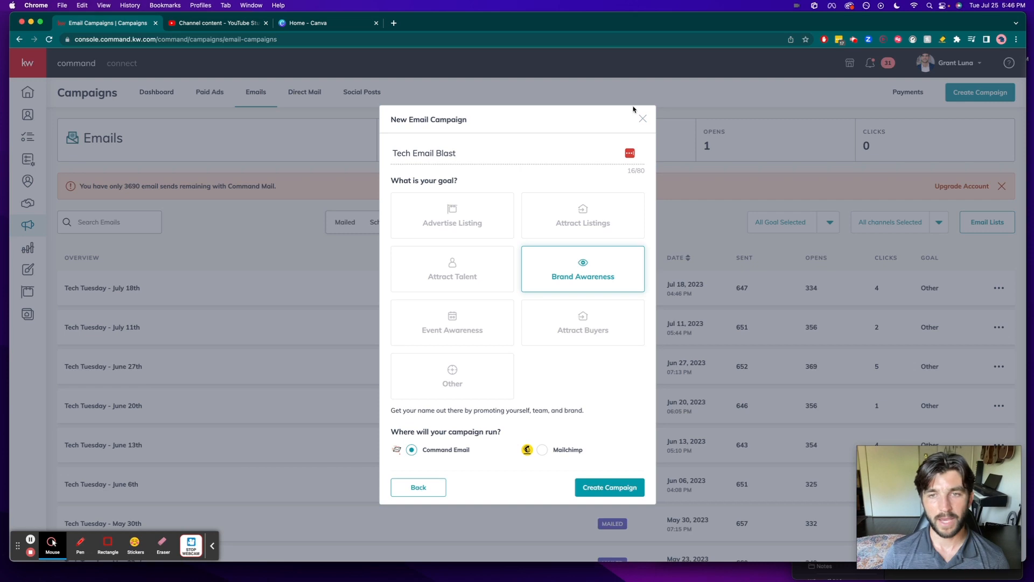
click(642, 120)
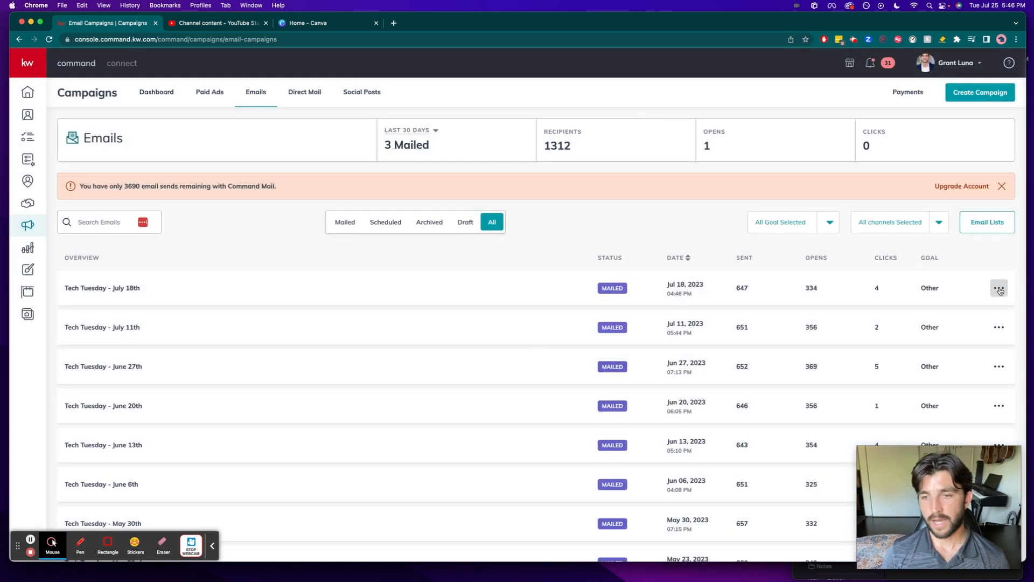
- Duplicate the Tech Tuesday - July 18th email campaign and open the draft copy for editing
click(999, 289)
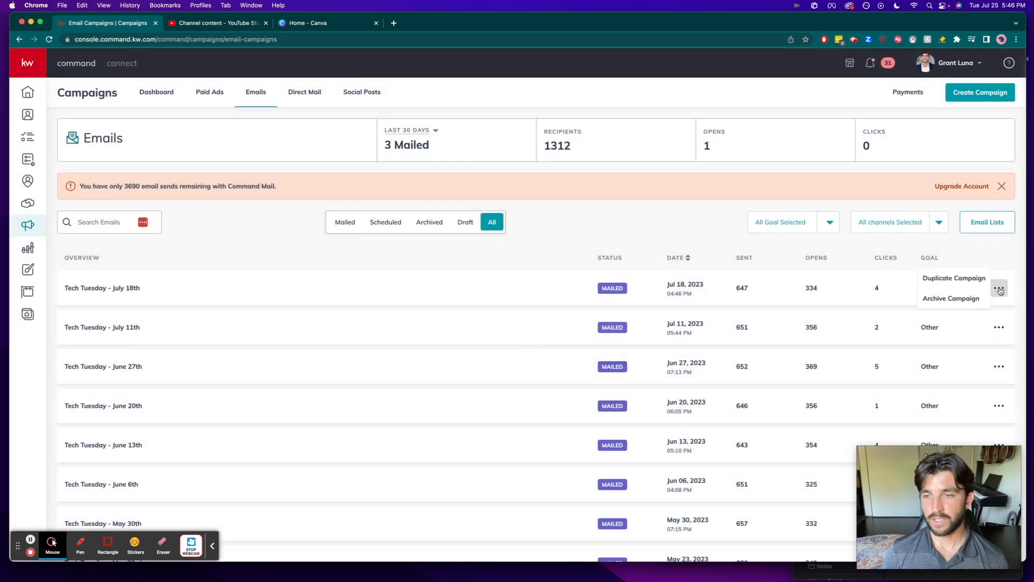
click(955, 278)
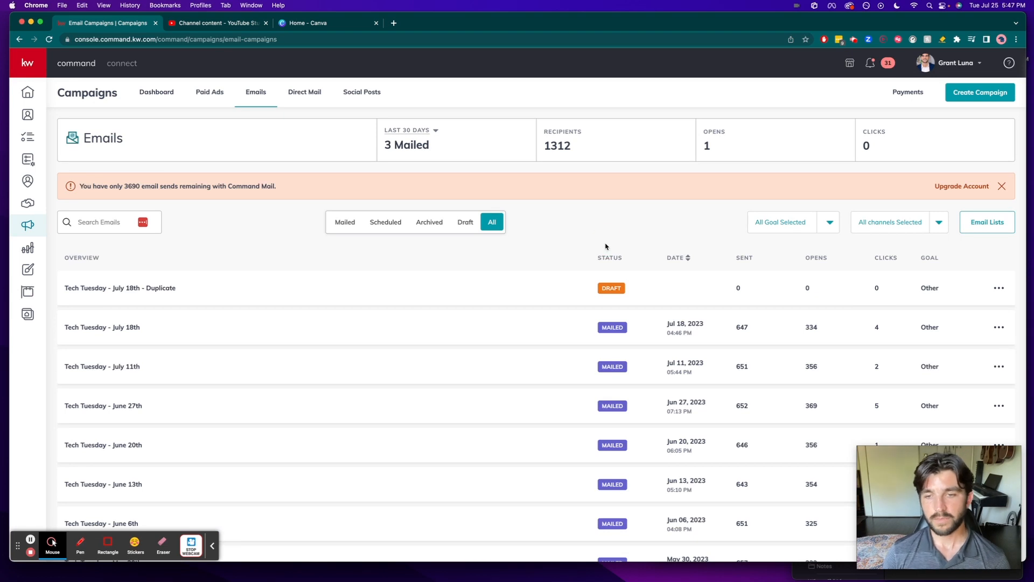
click(999, 288)
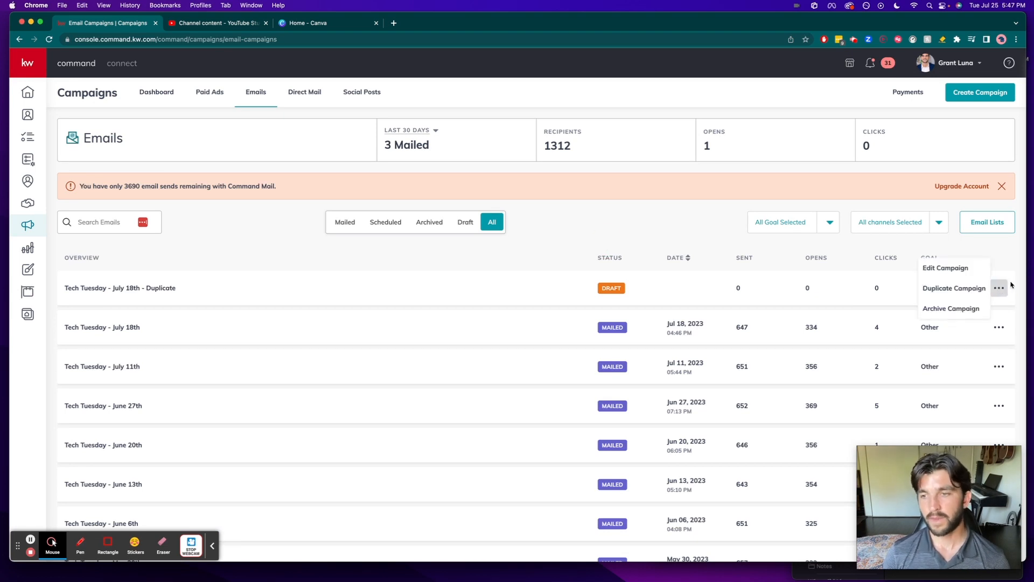
click(959, 268)
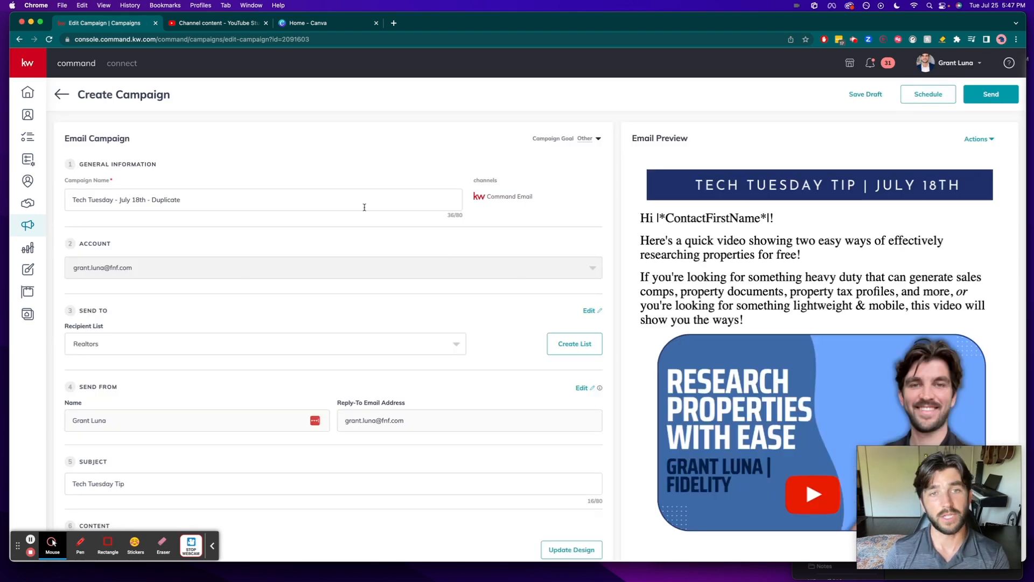
- Rename the duplicated campaign as Tech Tuesday - July 25th
drag(350, 195, 119, 204)
text(Ju)
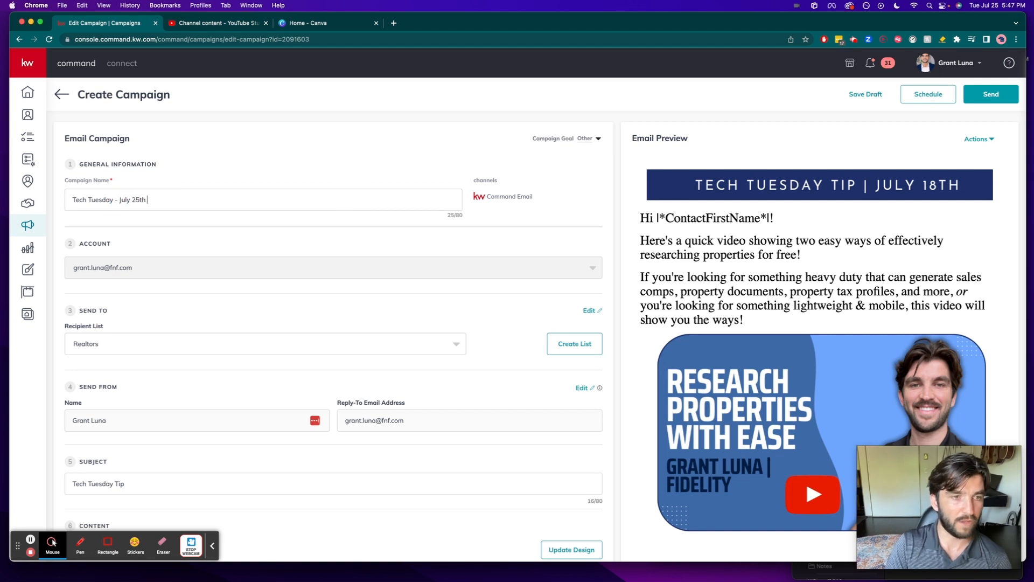
- Start a new recipient list for the campaign and filter its contacts by the realtor tag
scroll(169, 289, down, 2)
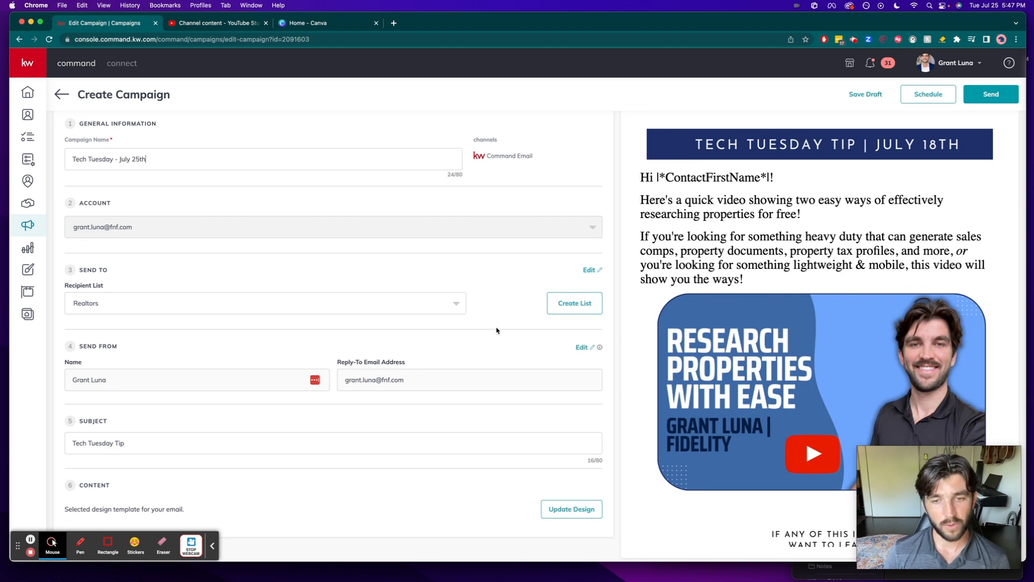
click(570, 302)
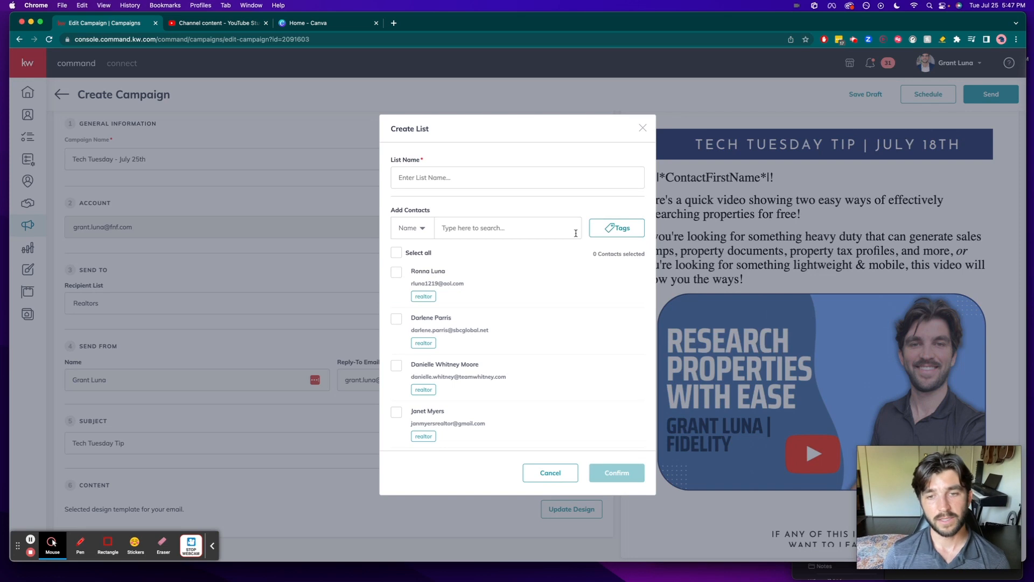
click(619, 230)
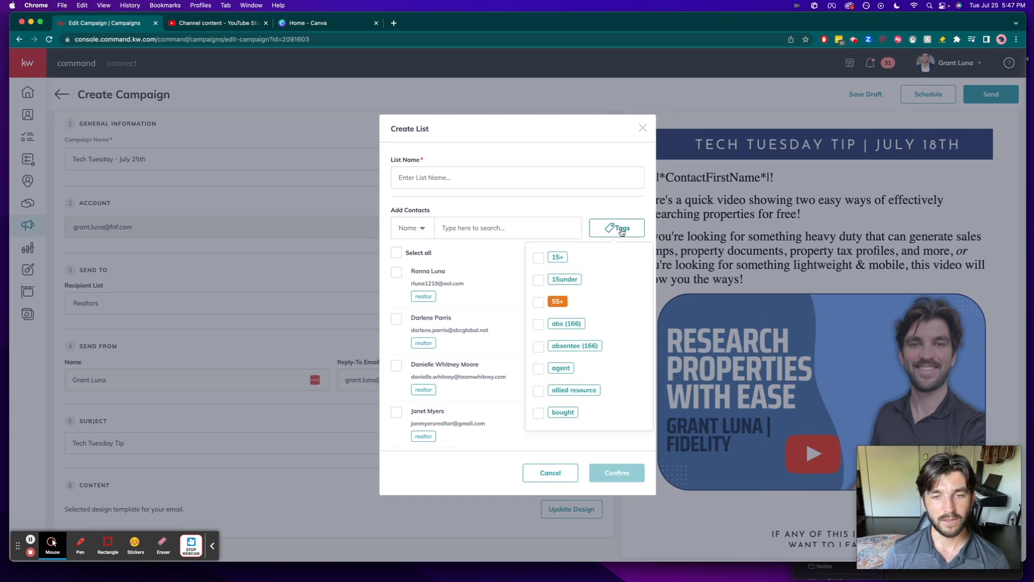
scroll(572, 291, down, 15)
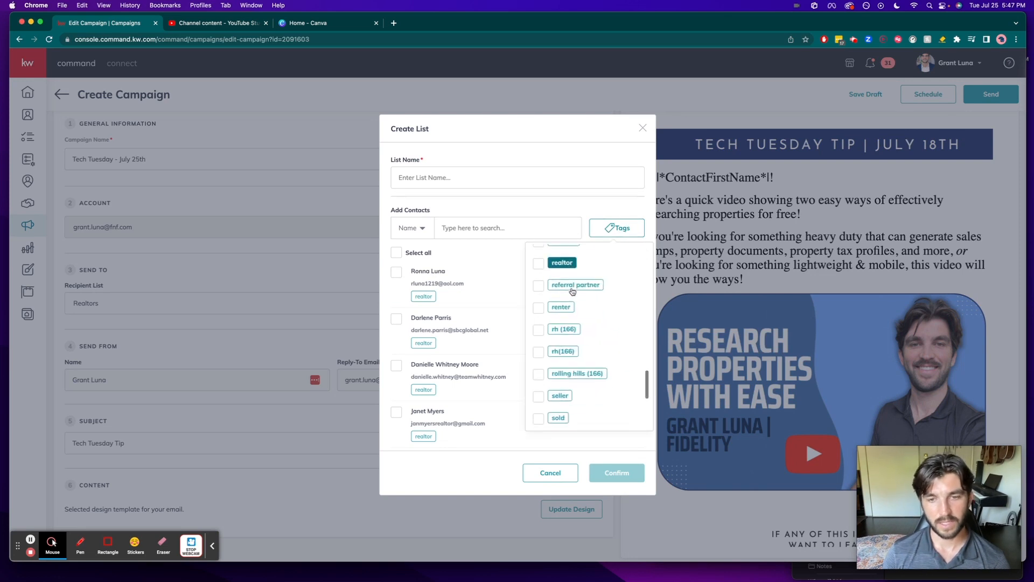
click(540, 287)
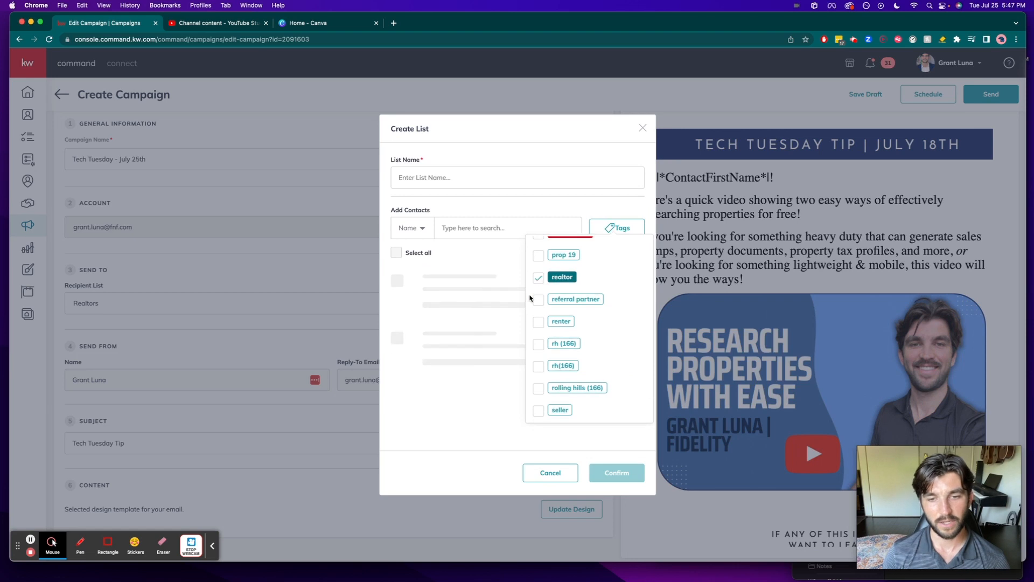
click(482, 290)
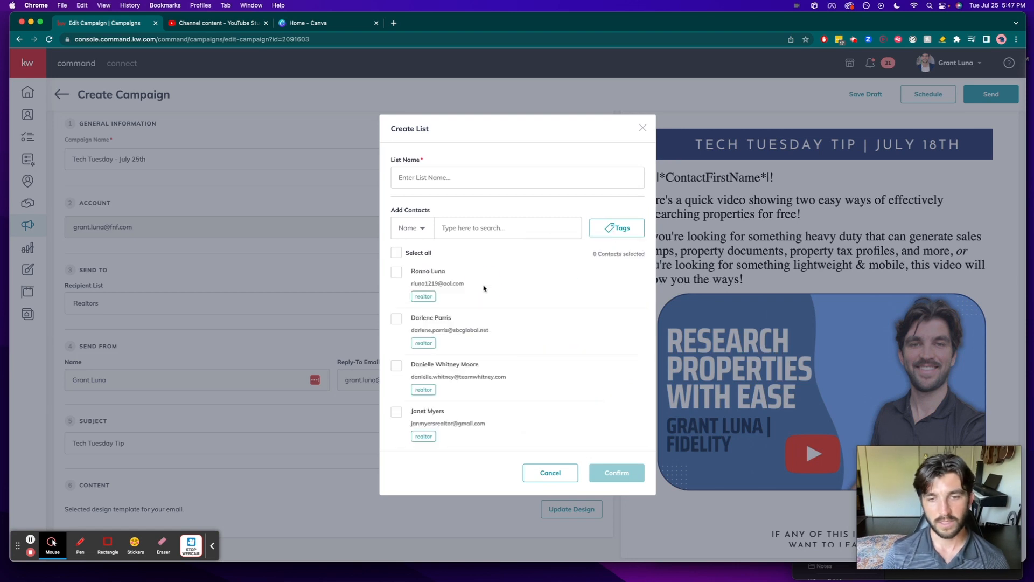
- Add the first four contacts shown to the new list, name it First Four, and create it
click(396, 273)
click(397, 319)
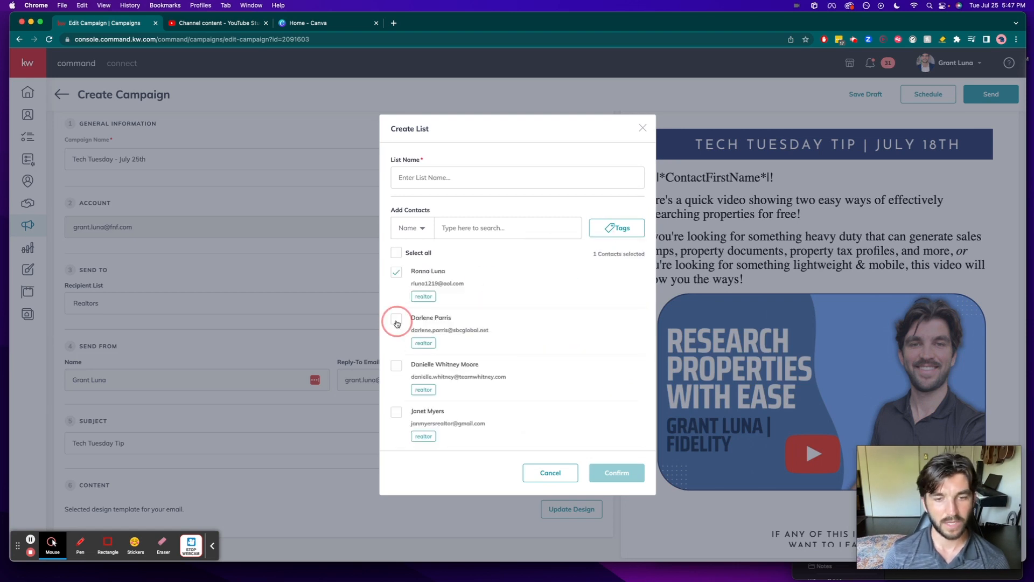
click(397, 366)
click(398, 414)
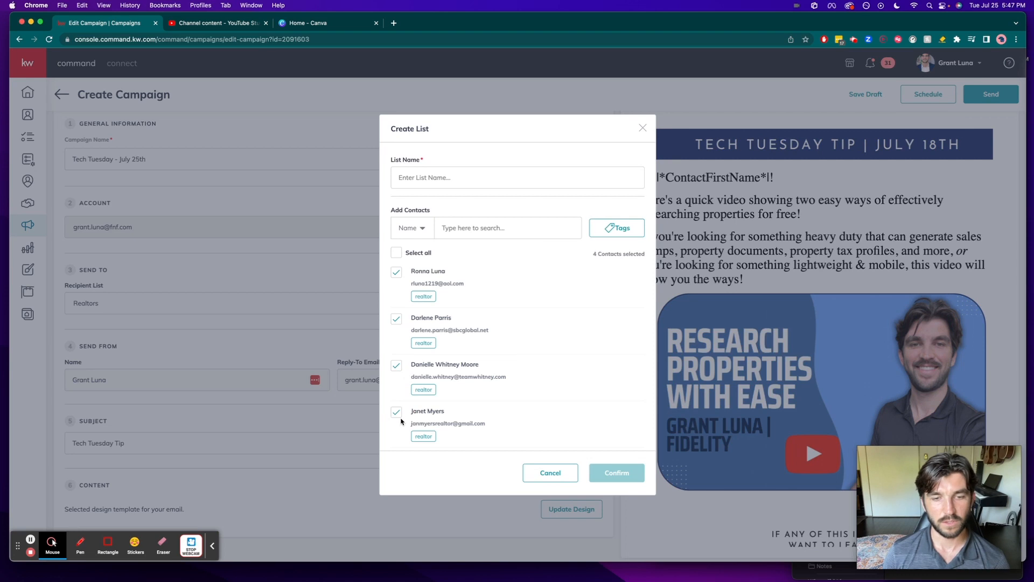
click(445, 177)
text(Fire)
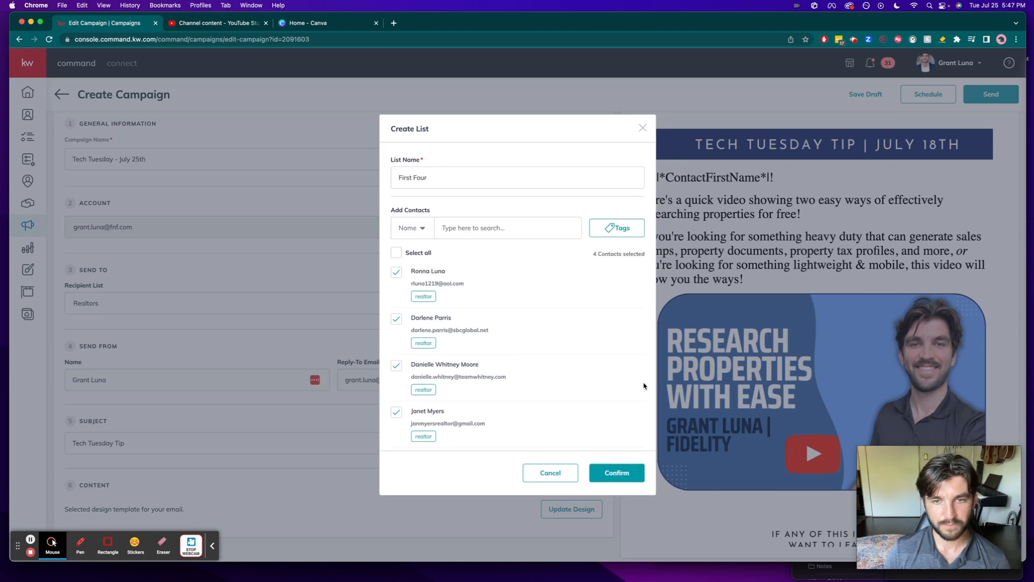
click(639, 476)
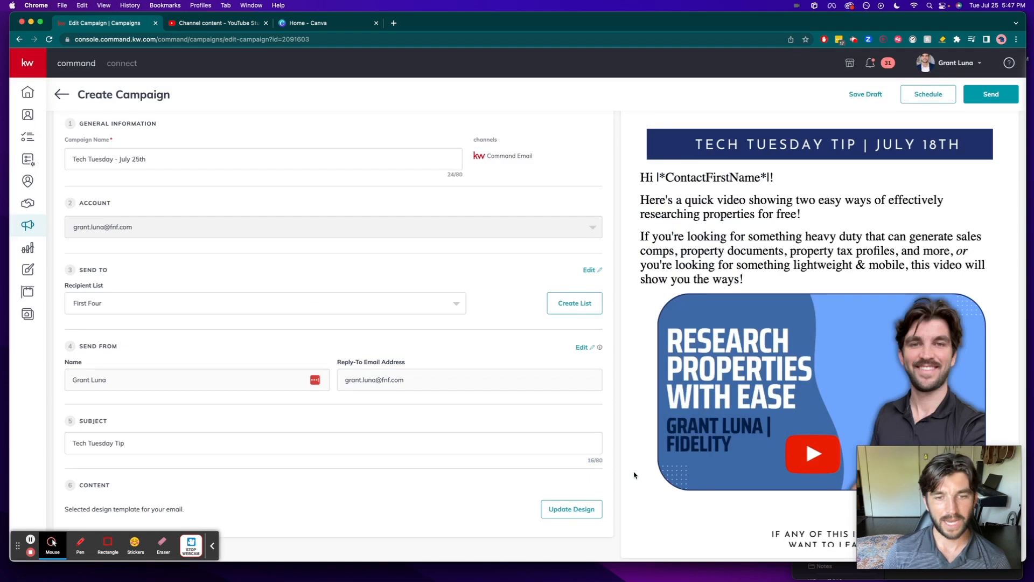
- Set the campaign's recipient list to Realtors, leaving the subject line as it is
click(448, 305)
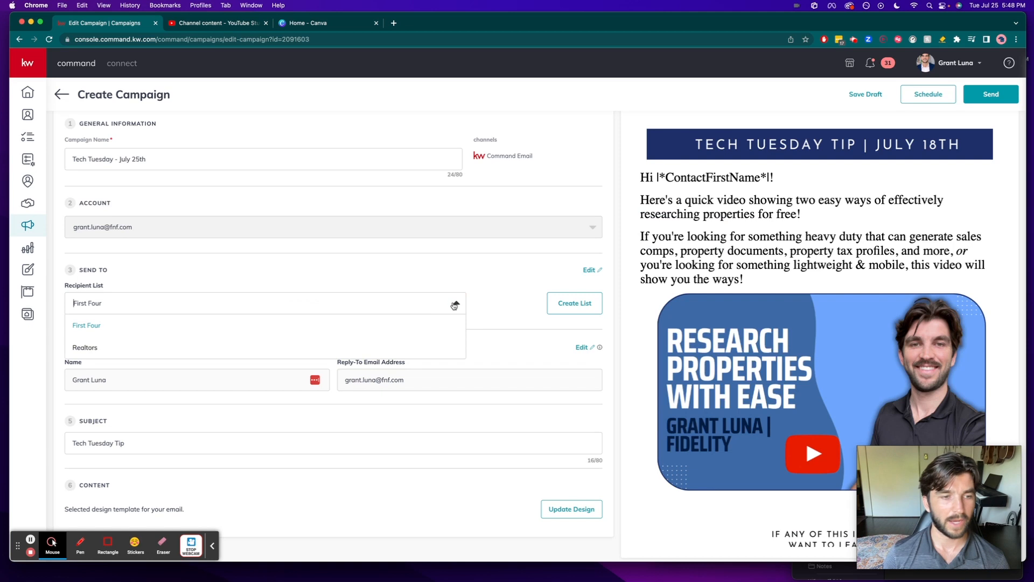
click(89, 349)
click(208, 269)
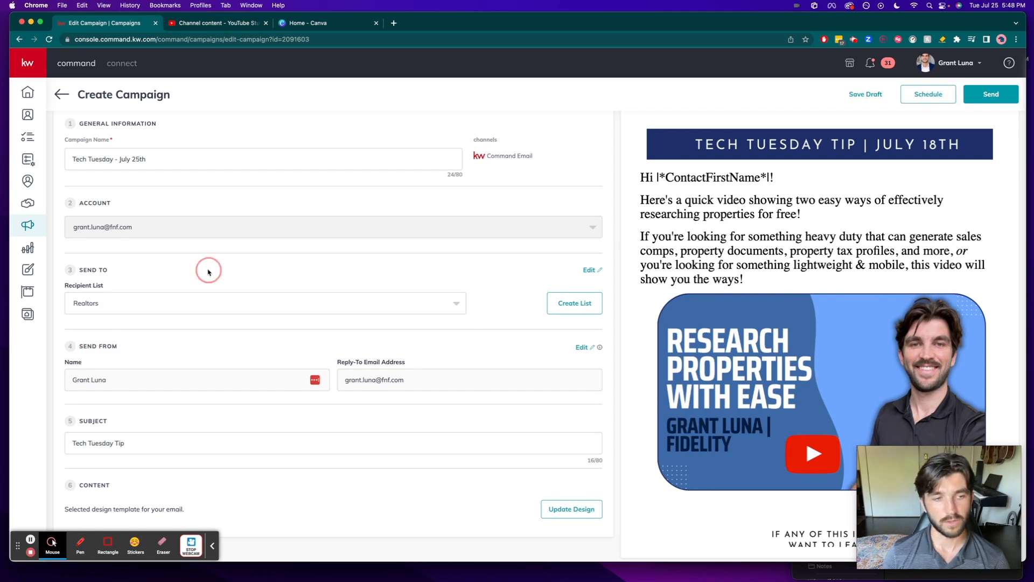
scroll(206, 270, down, 1)
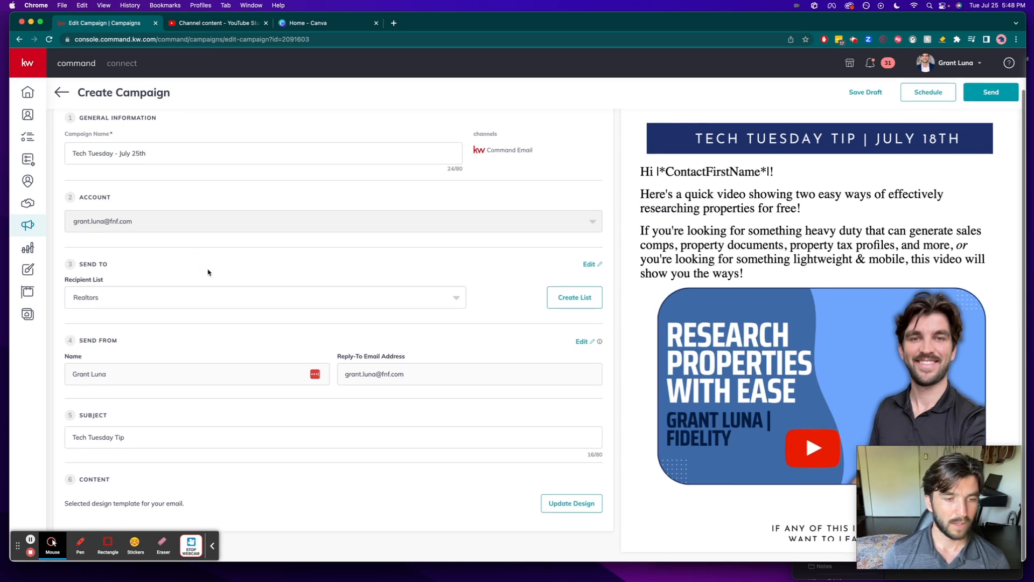
drag(129, 443, 67, 438)
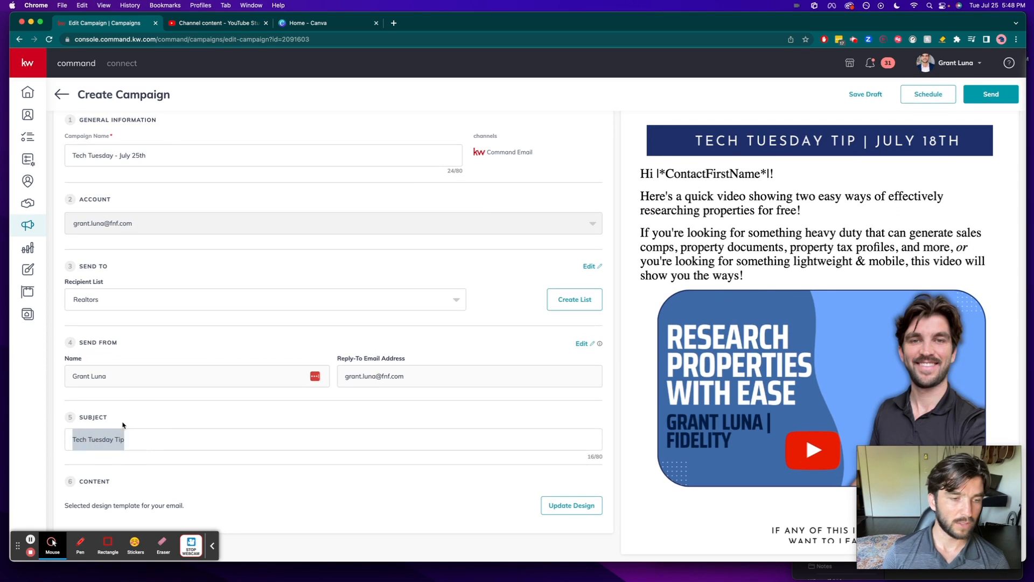
click(166, 407)
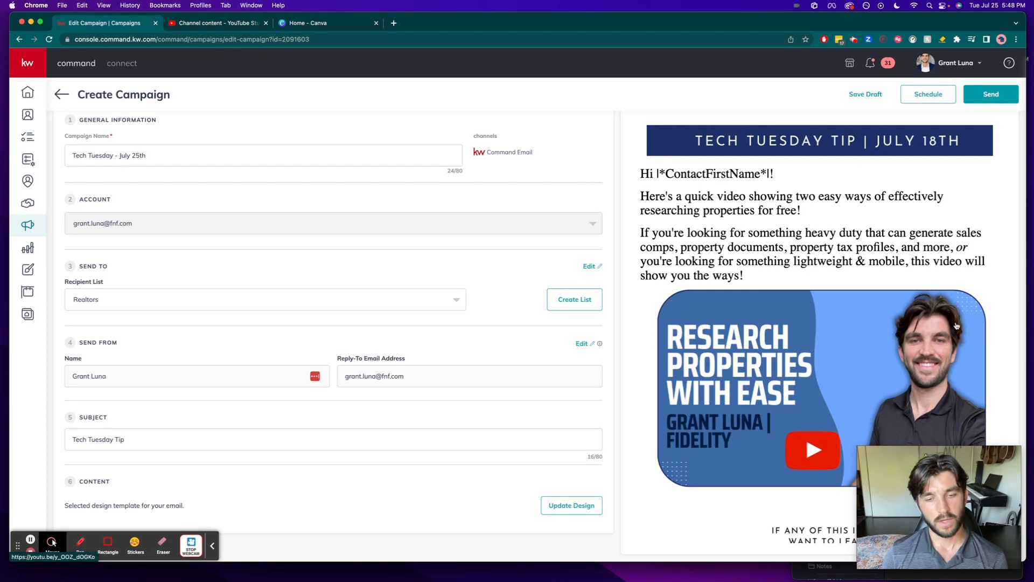
click(570, 511)
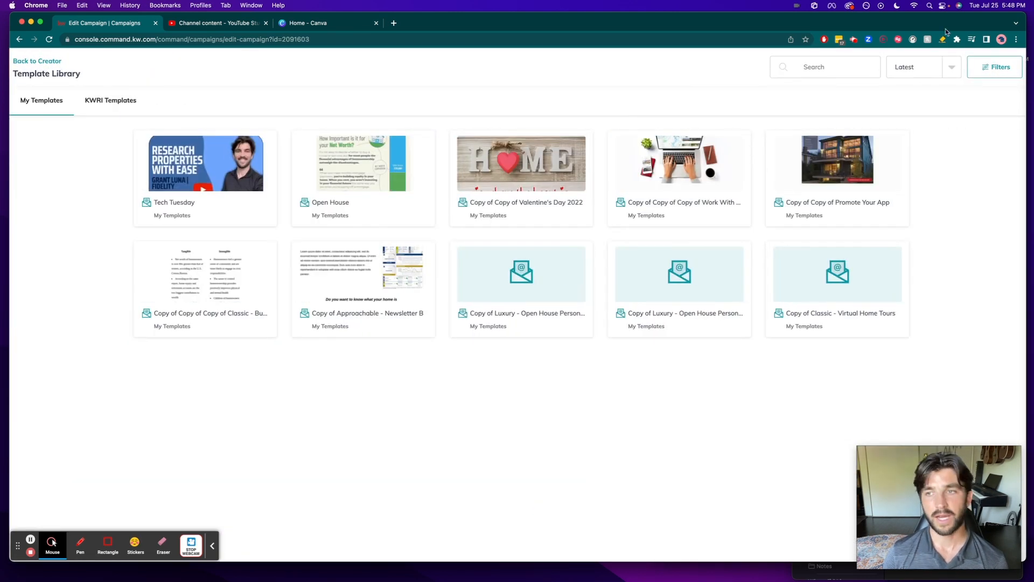
click(26, 62)
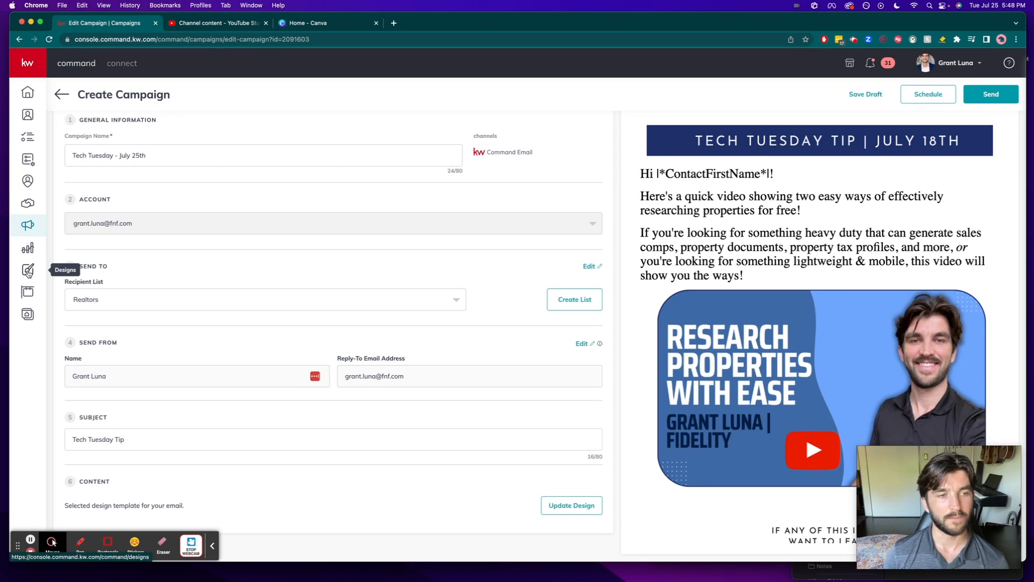
click(28, 270)
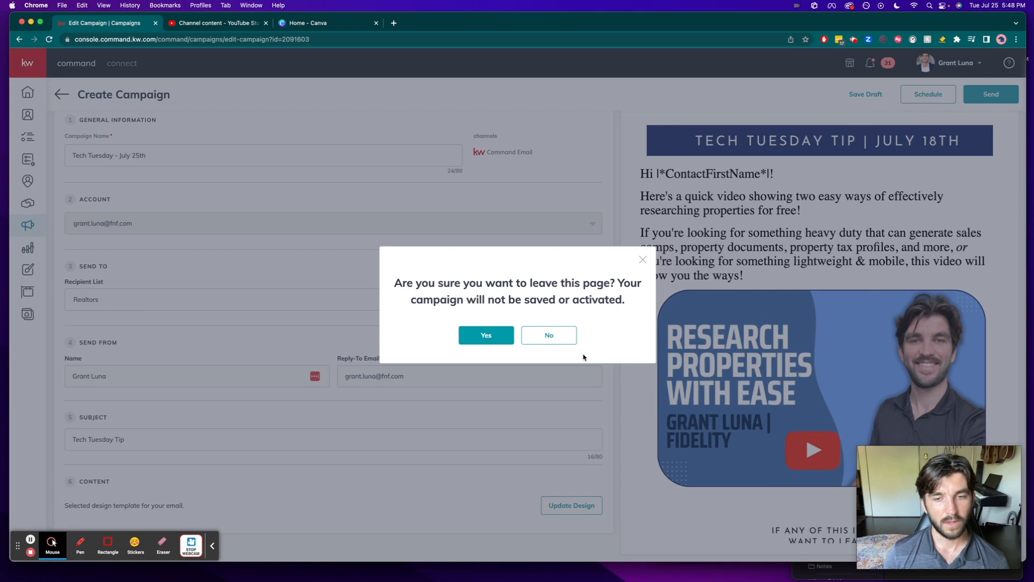
click(562, 336)
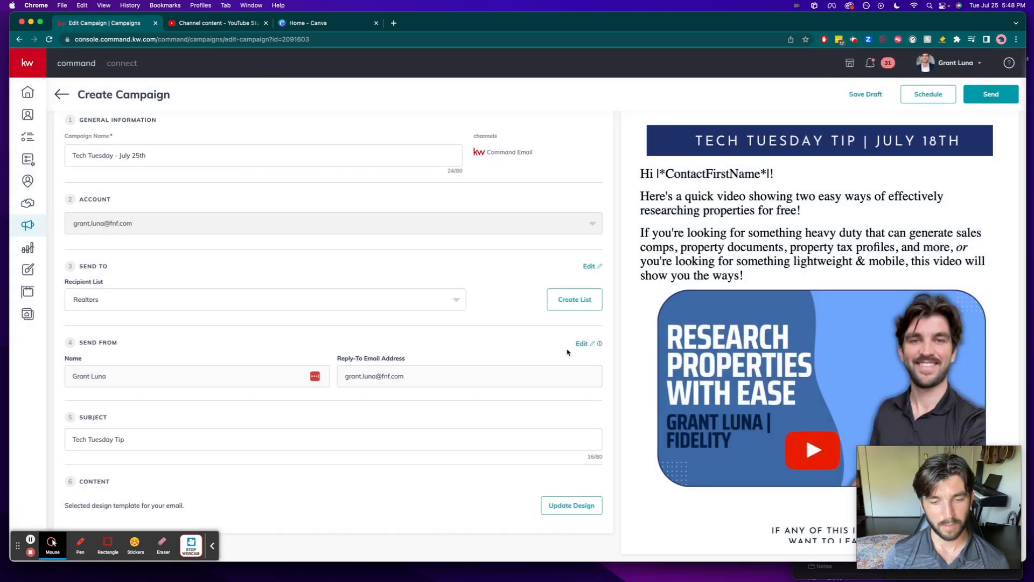
- Open the campaign's design templates and load the saved Tech Tuesday template in the email editor
click(584, 505)
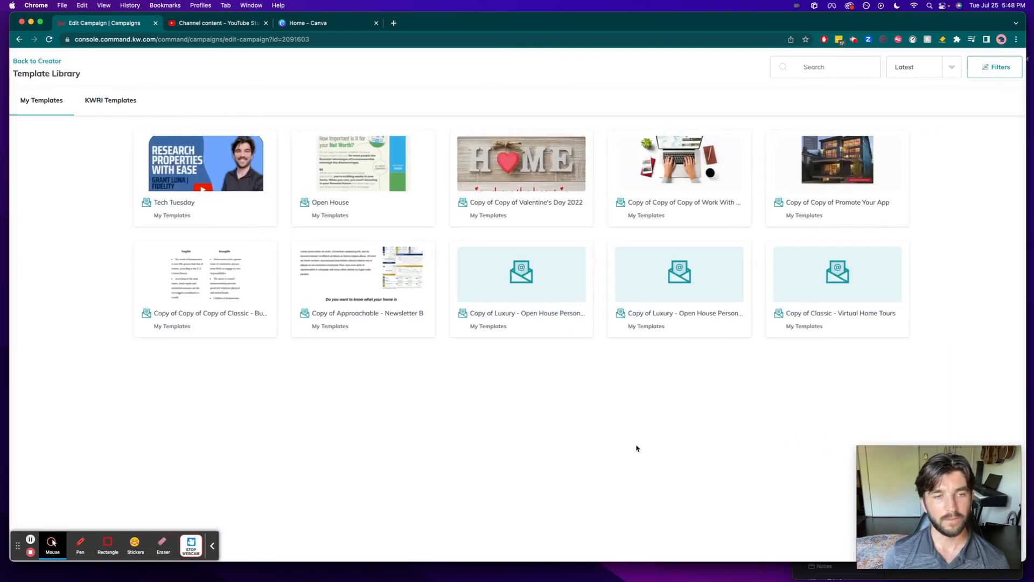
click(202, 156)
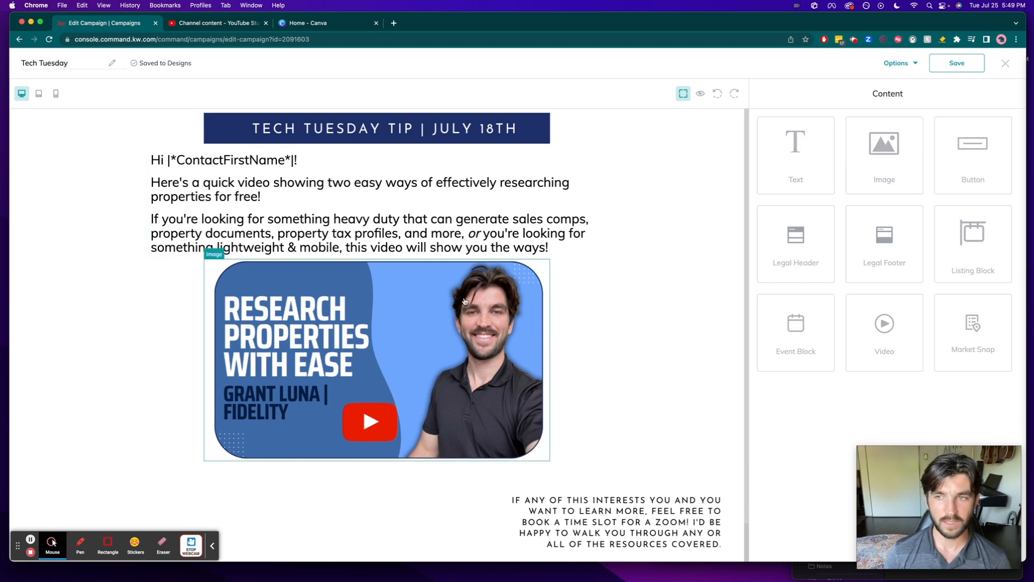
scroll(602, 381, down, 1)
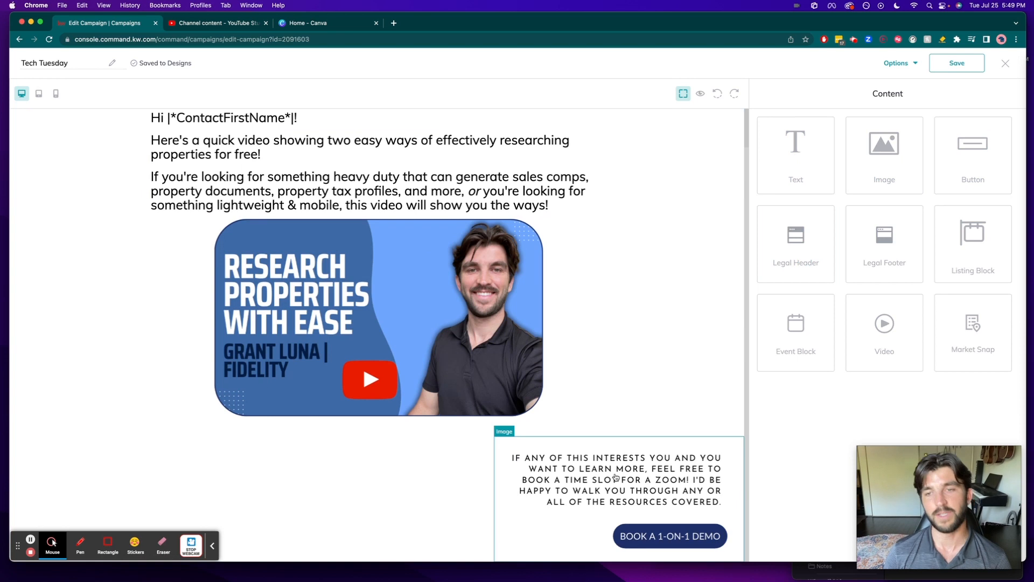
scroll(616, 478, up, 1)
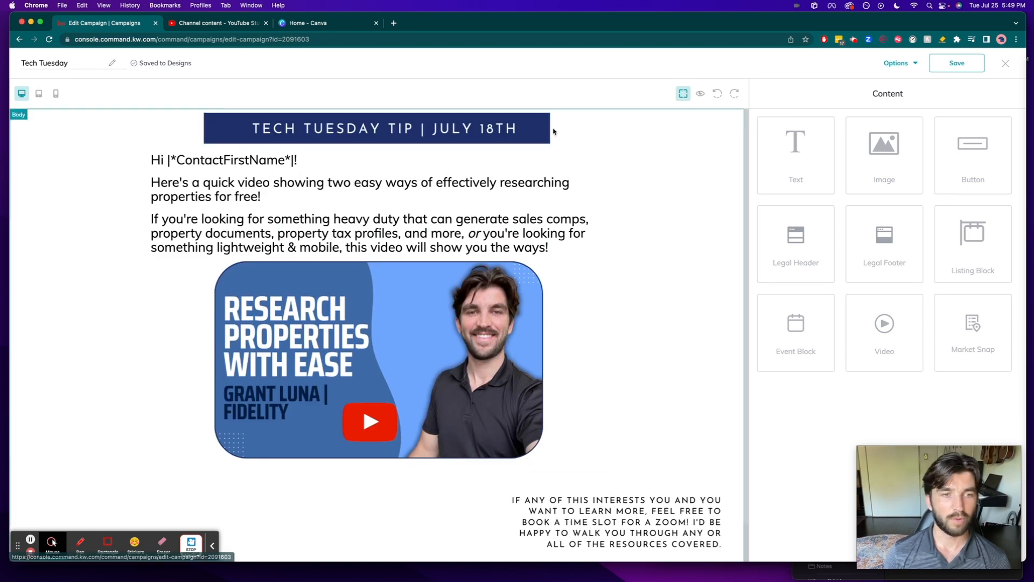
- Delete the July 18th banner image from the email and insert an empty image block above the greeting
click(512, 134)
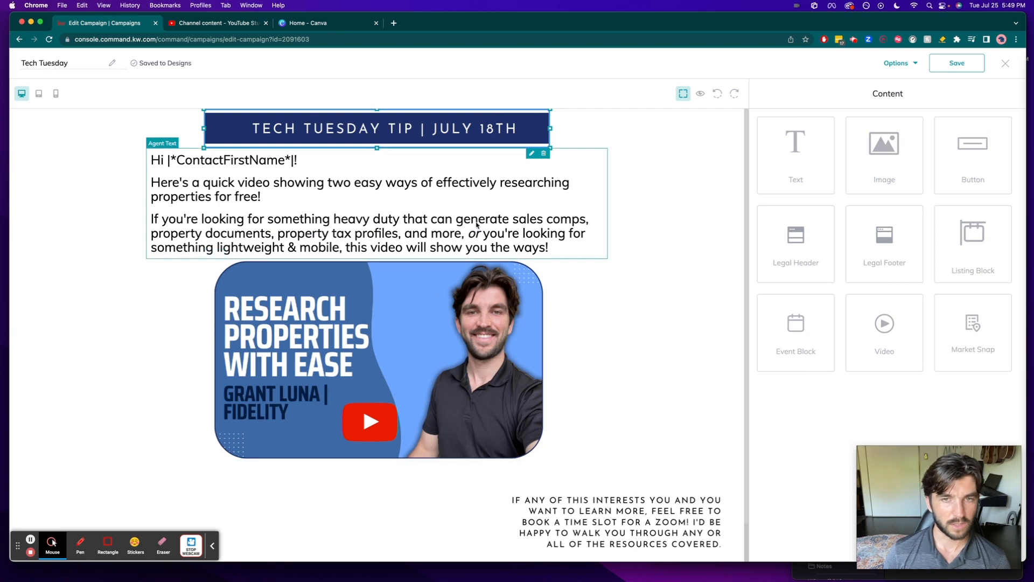
click(544, 154)
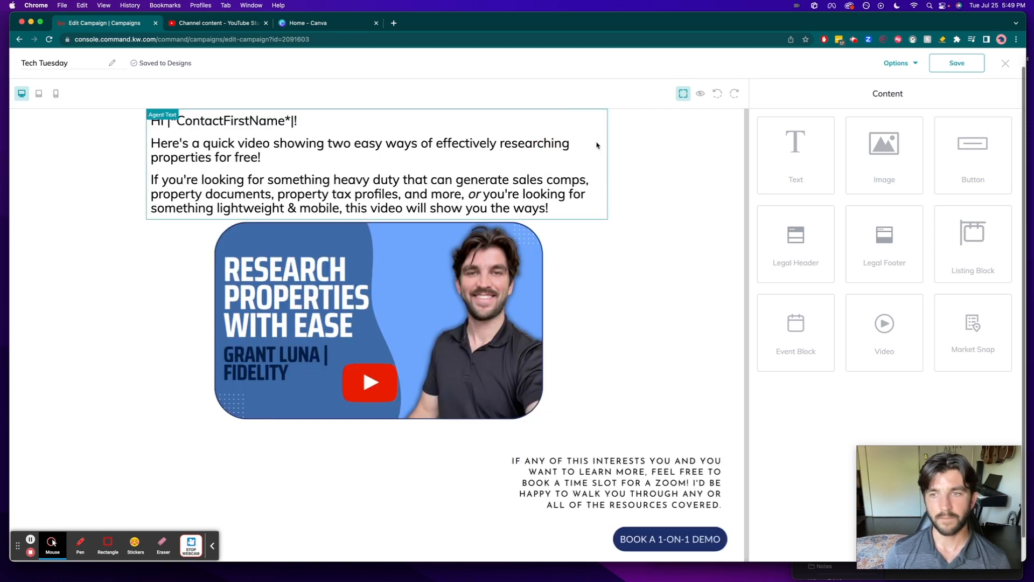
drag(892, 153, 607, 115)
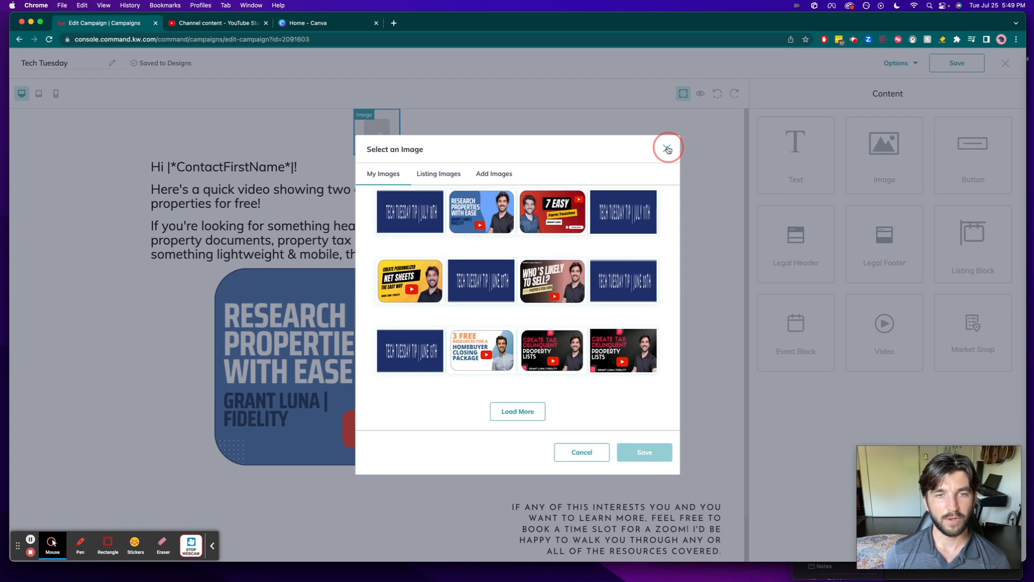
click(668, 150)
- Switch to Canva and open the Pink Beige Modern Elegant Skincare Email newsletter design, closing the Canva home page
click(312, 23)
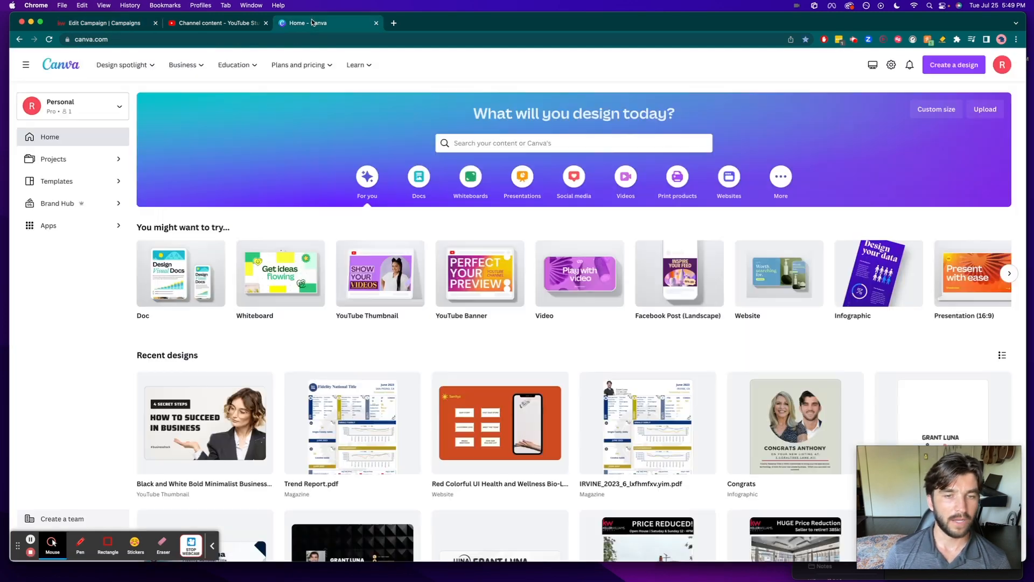
scroll(619, 326, down, 10)
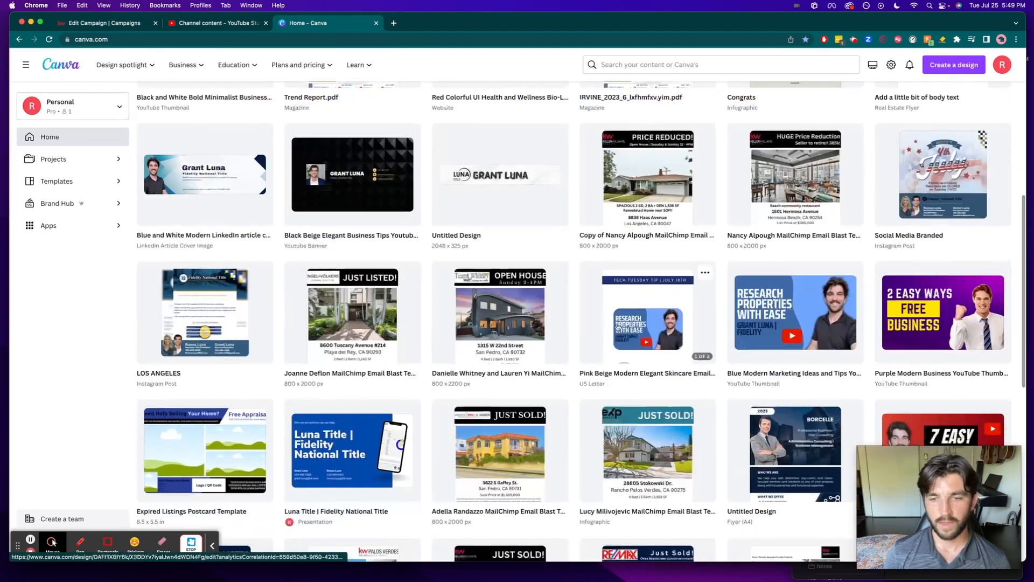
click(619, 326)
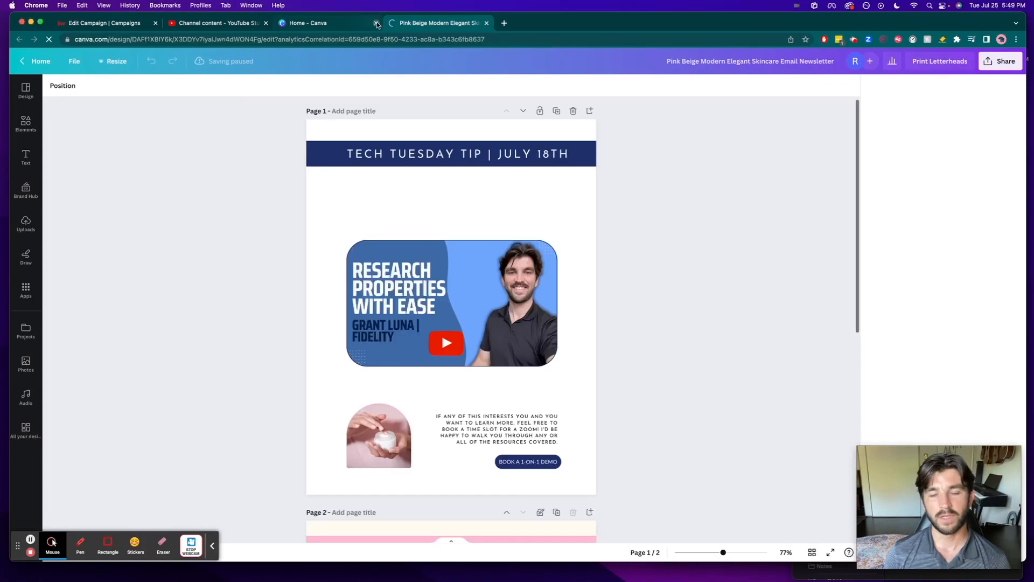
click(377, 24)
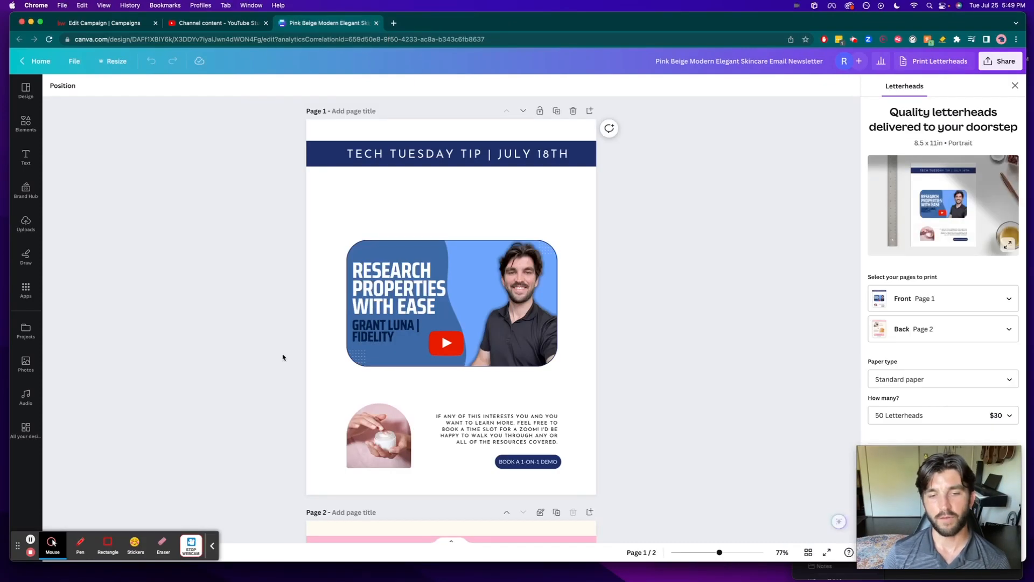
click(216, 324)
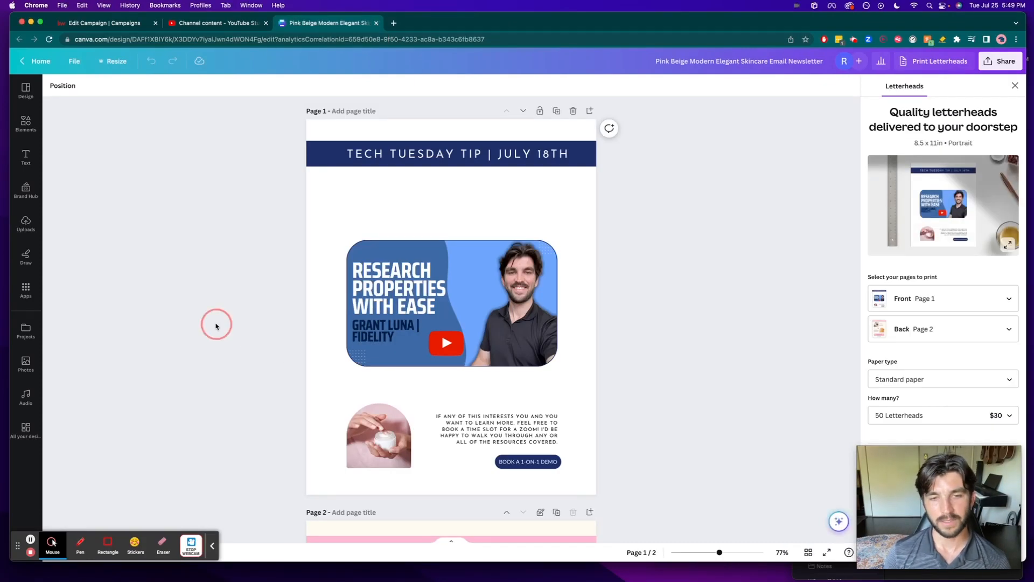
- Change the date in the design's header banner text to July 25th
click(547, 156)
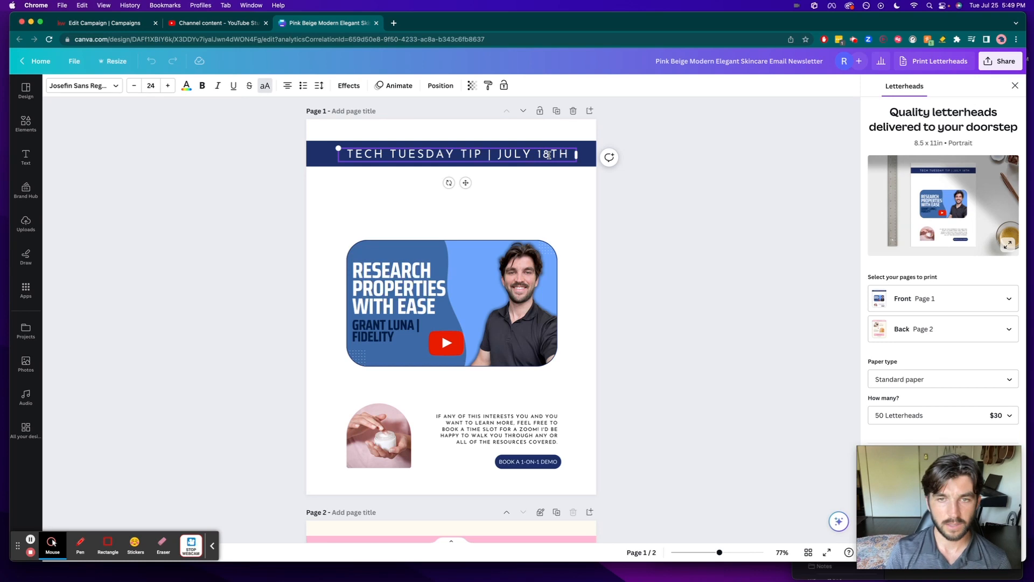
key(BackSpace)
key(BackSpace)
text(25)
click(726, 208)
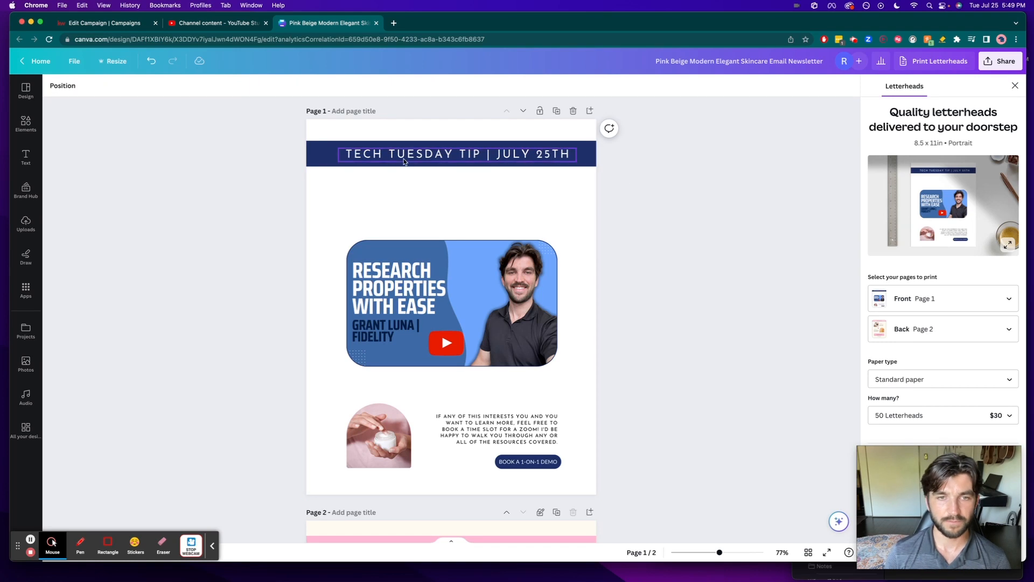
- Capture a screenshot of just the July 25th header banner and return to the campaign email in KW Command
key(super+shift+4)
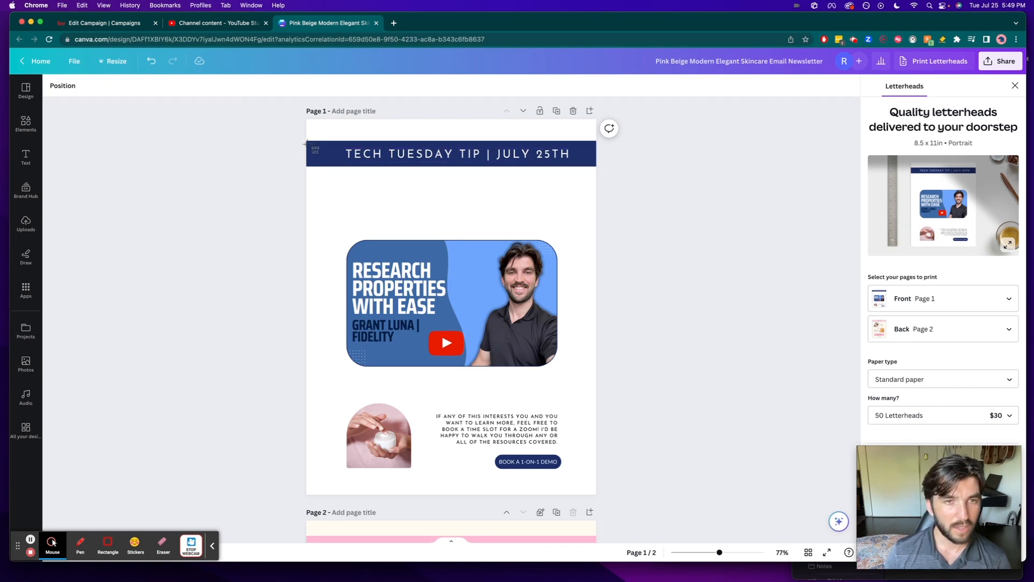
drag(305, 140, 596, 168)
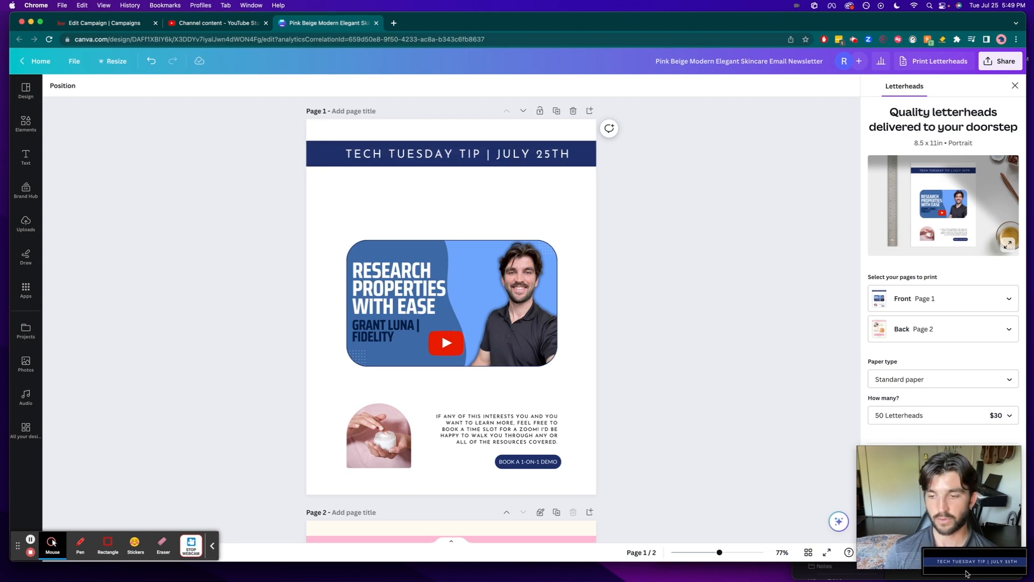
click(218, 23)
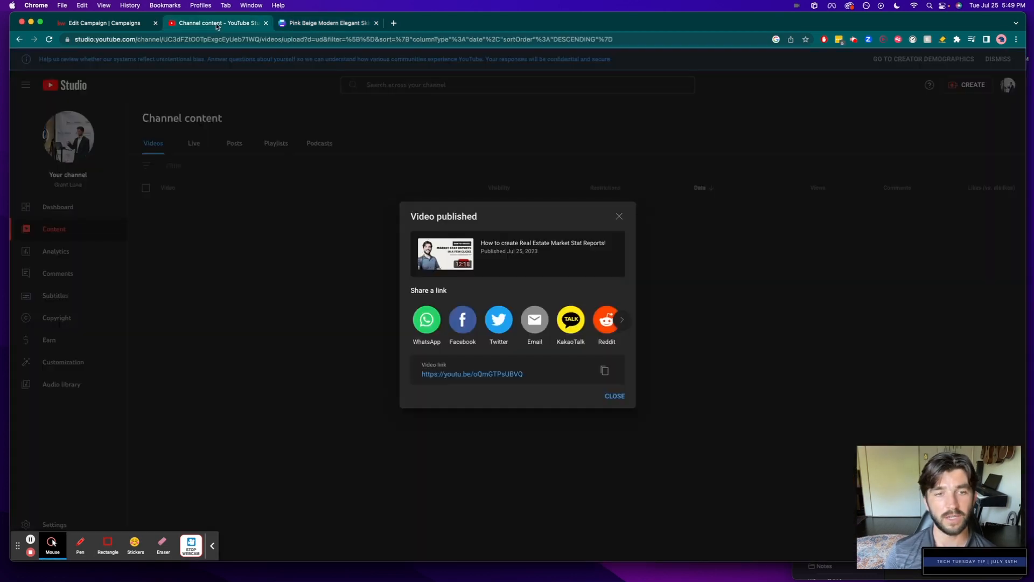
click(103, 24)
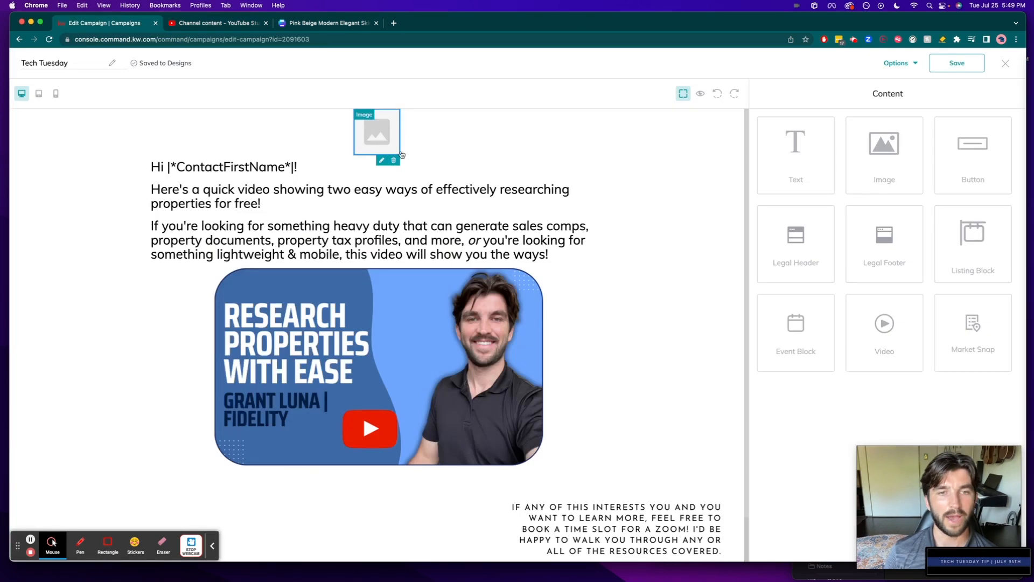
- Upload Screen Shot 2023-07-25 at 5.49.43 PM from the Desktop and replace the empty image block's placeholder with it
click(382, 161)
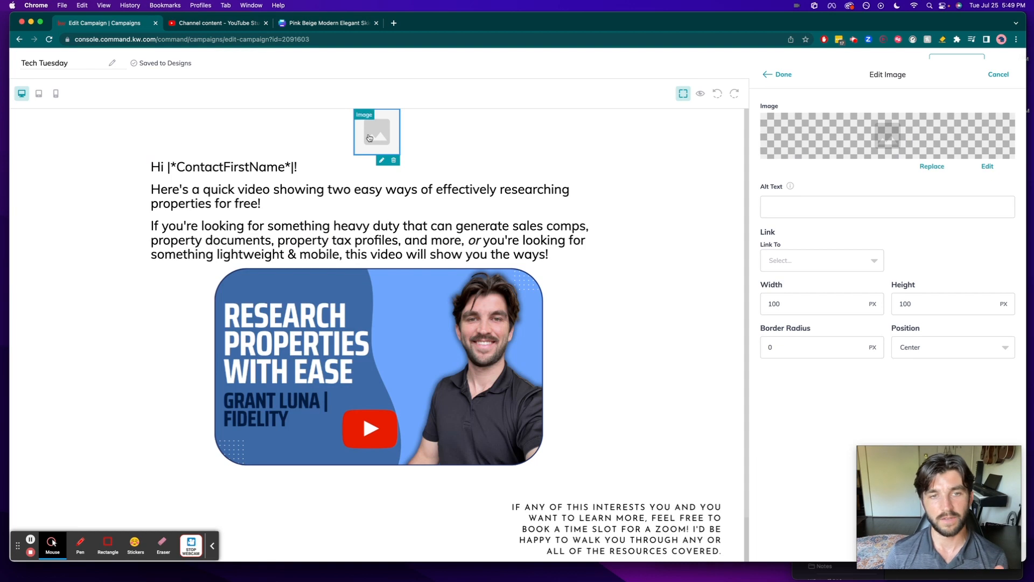
click(932, 167)
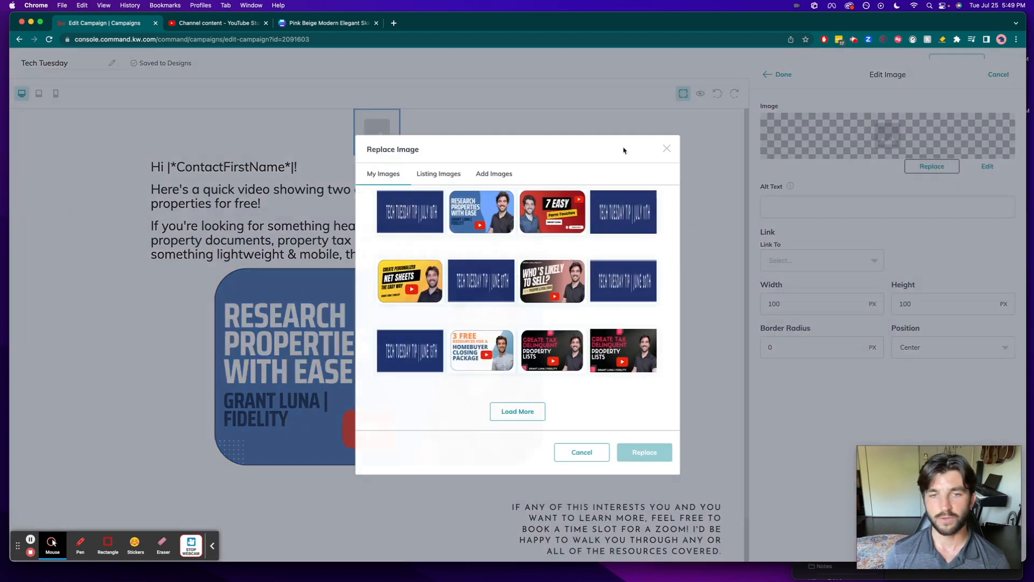
click(487, 174)
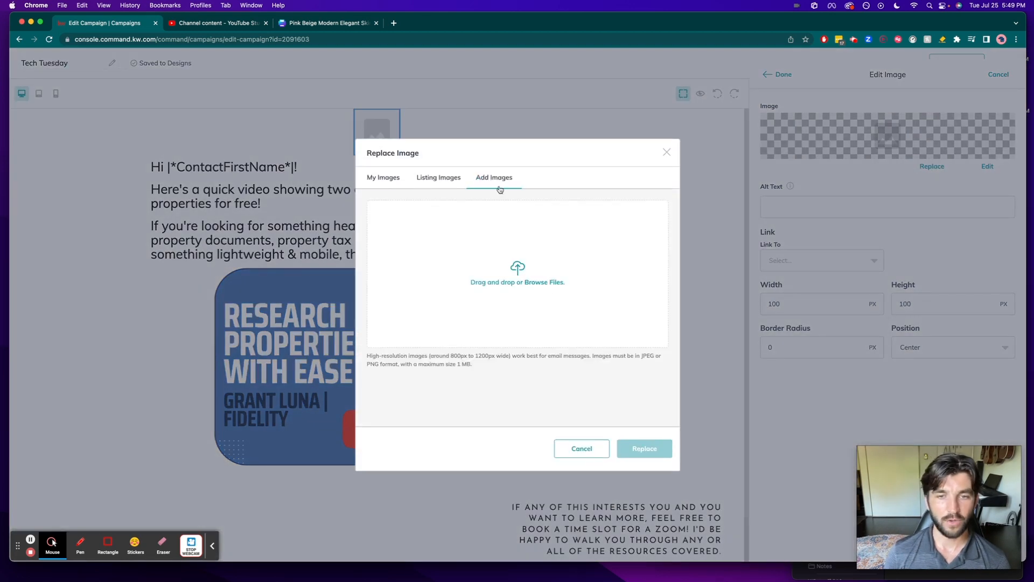
click(548, 282)
click(369, 220)
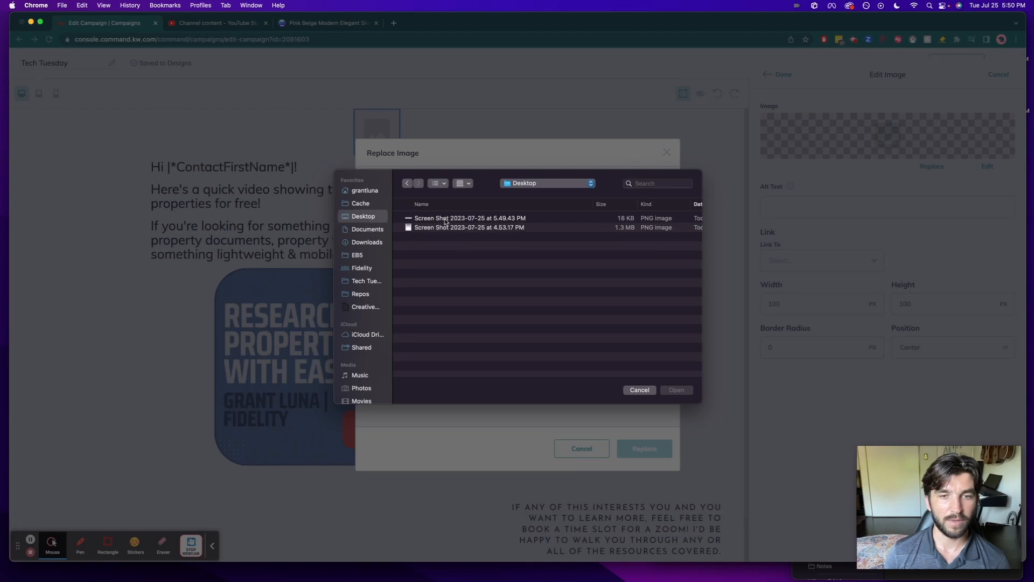
click(446, 219)
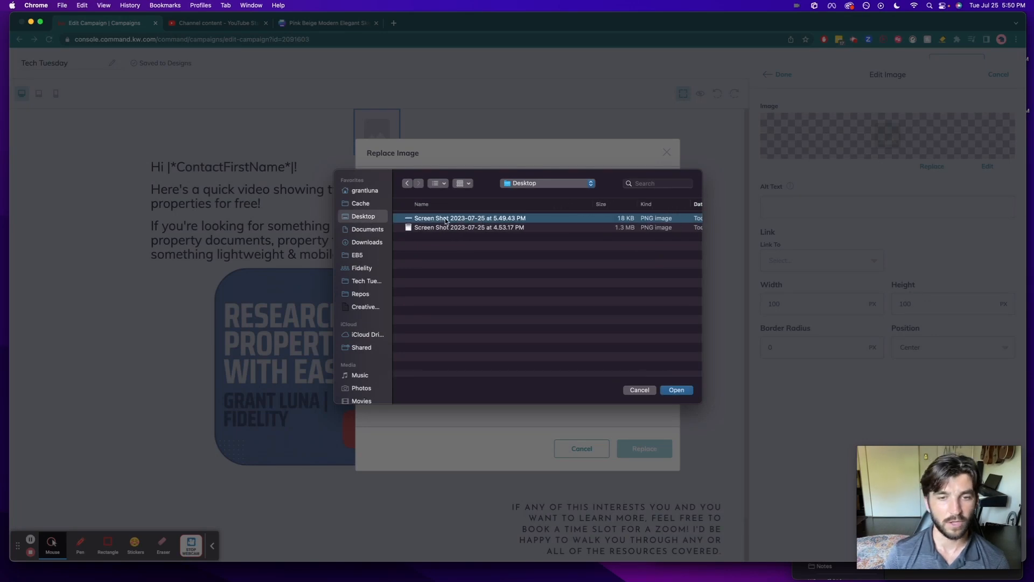
double_click(446, 220)
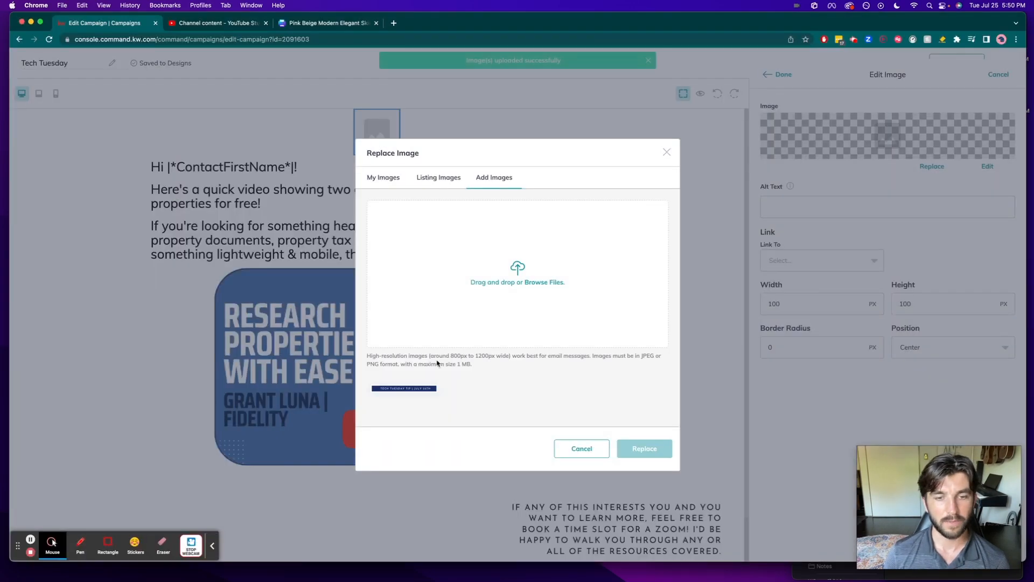
click(419, 391)
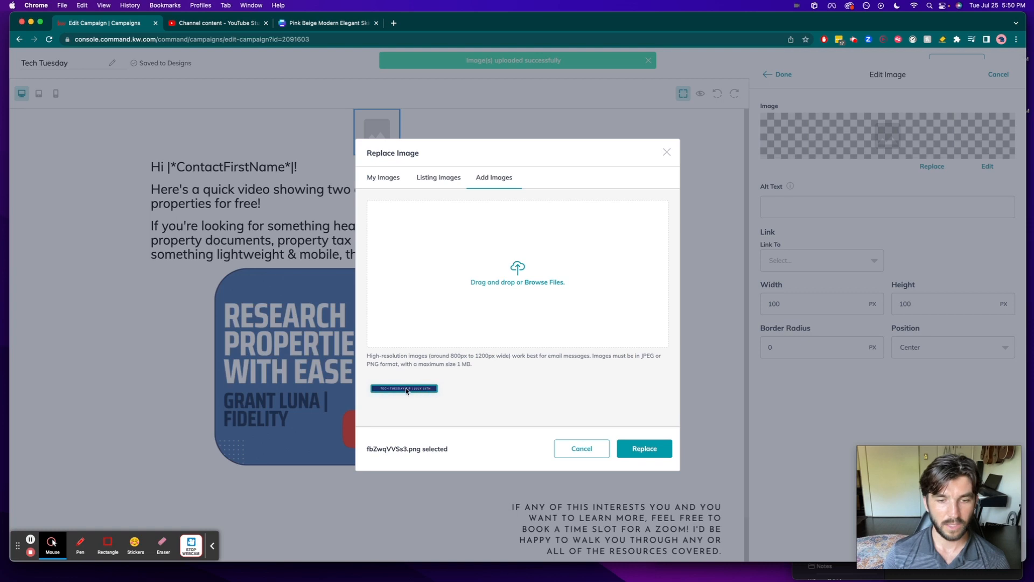
click(646, 449)
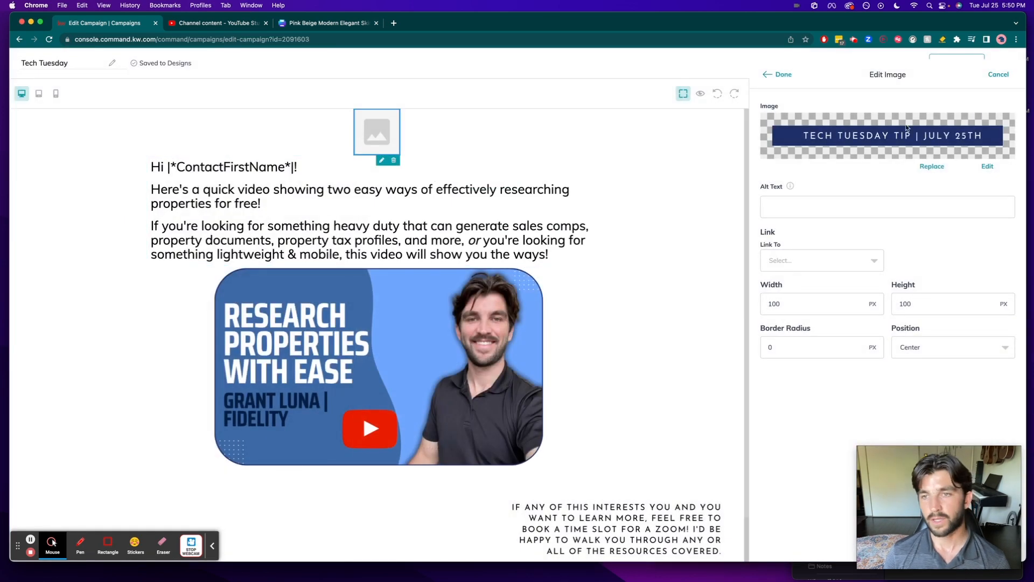
- Replace the undersized banner block with a new image block above the greeting, uploading the July 25th header screenshot into it
click(790, 76)
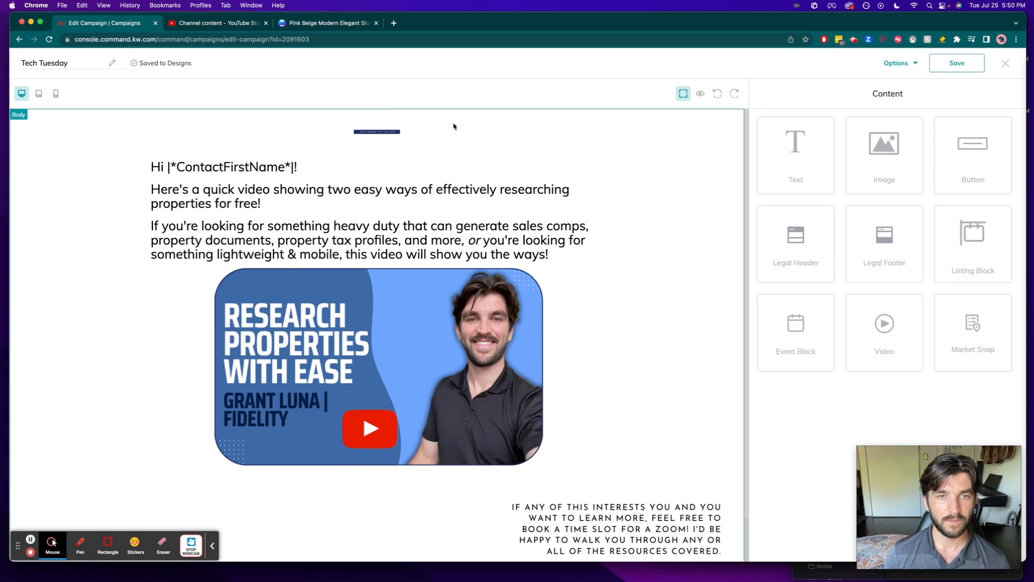
scroll(401, 154, down, 2)
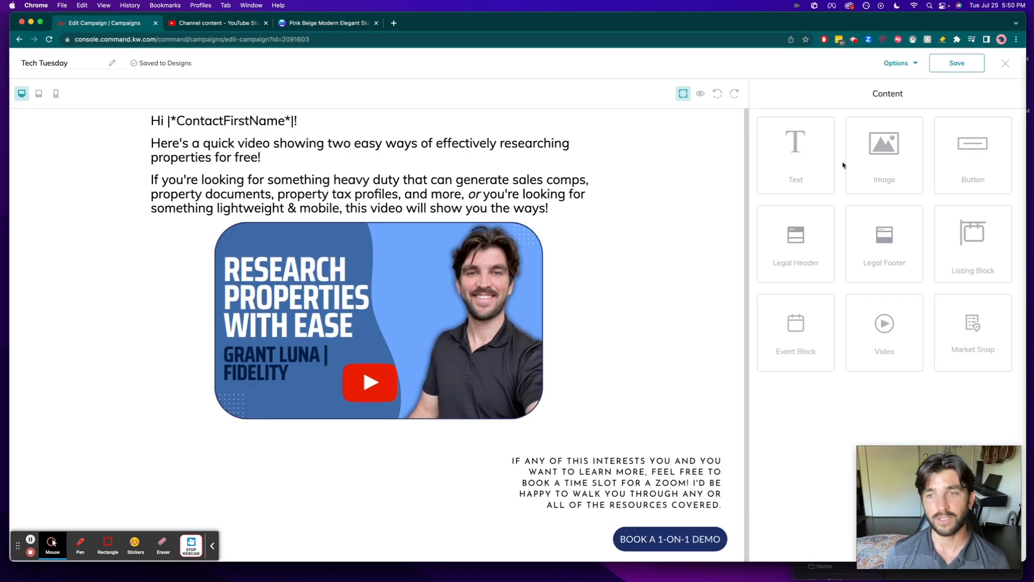
drag(882, 157, 370, 142)
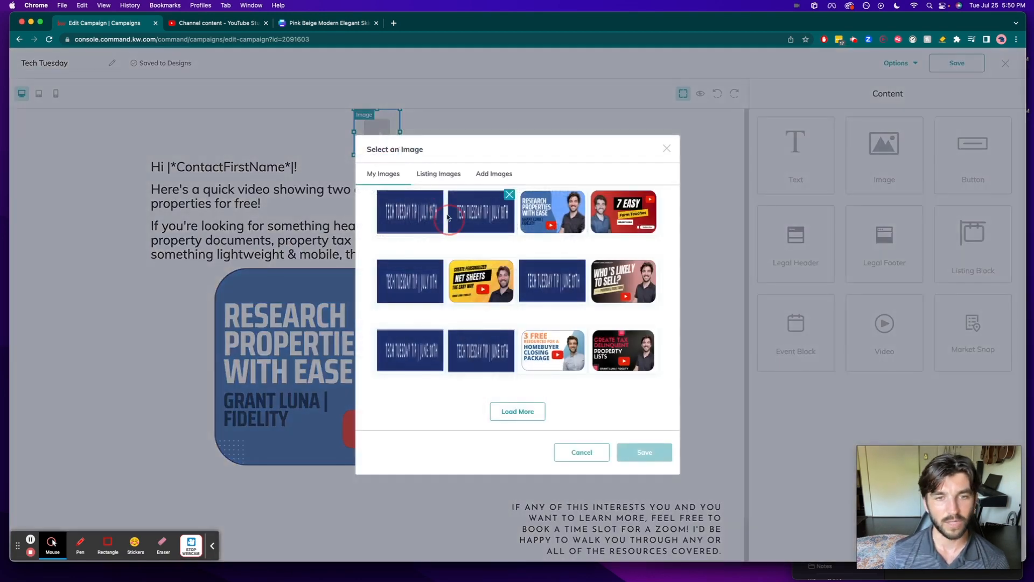
click(486, 173)
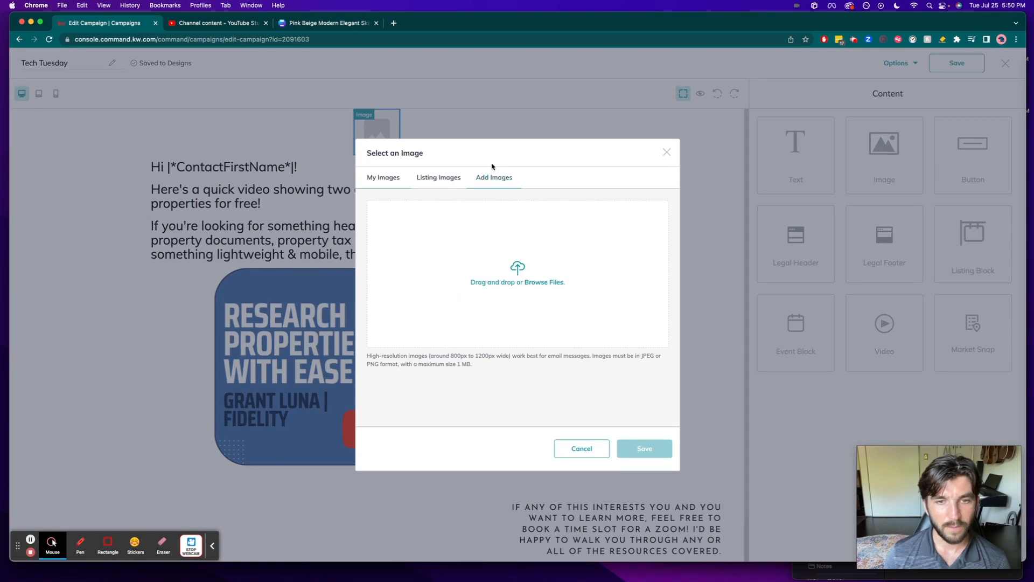
click(456, 218)
double_click(450, 218)
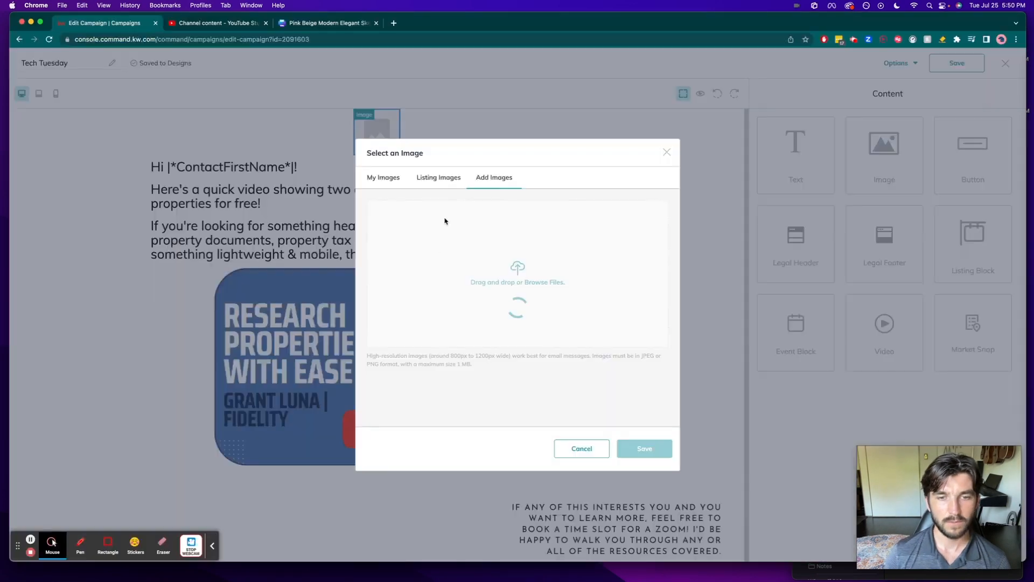
click(390, 390)
click(645, 448)
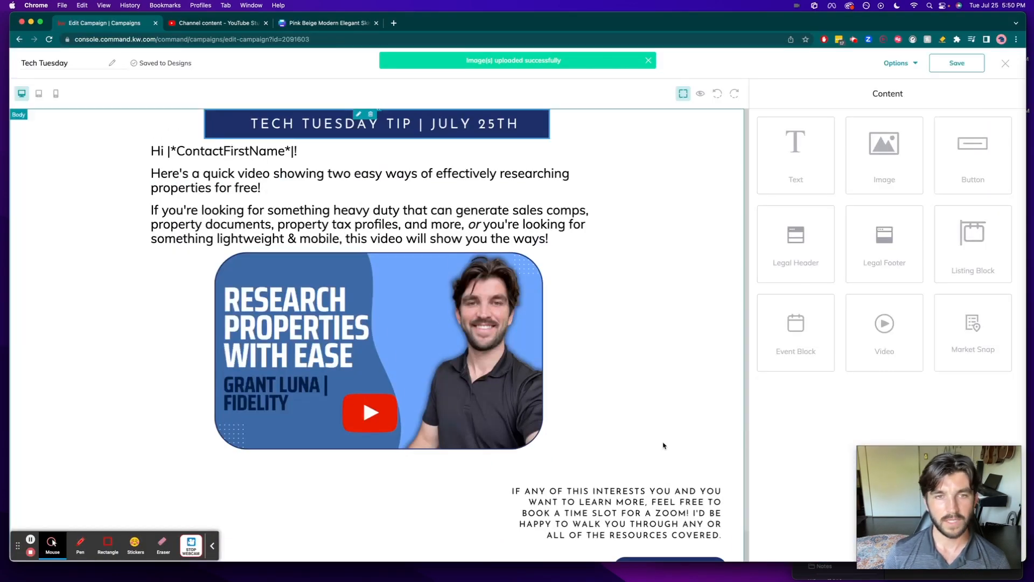
click(662, 154)
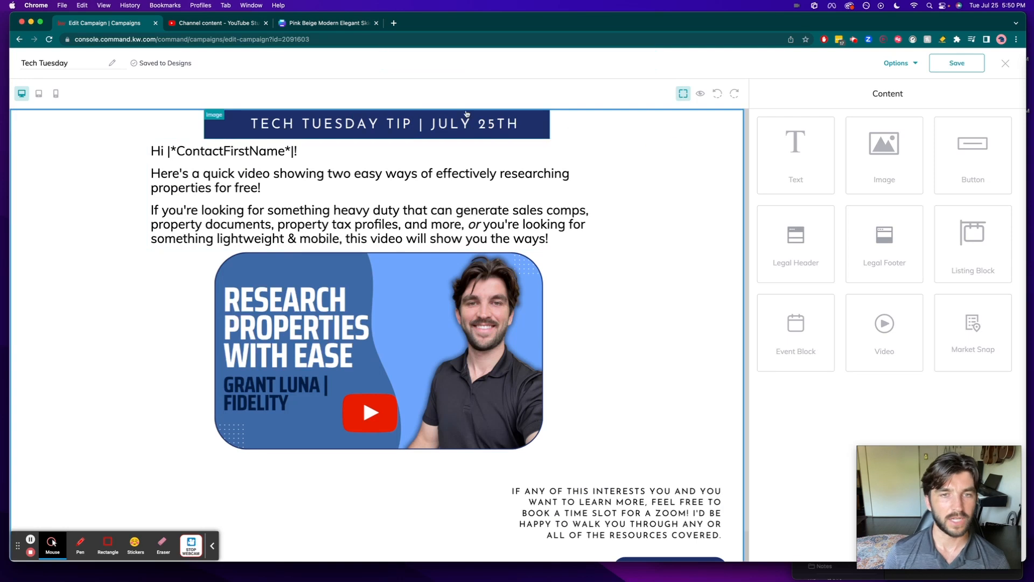
- Open the greeting text block for editing and delete the old body text below the greeting line, keeping the initial "He"
click(294, 161)
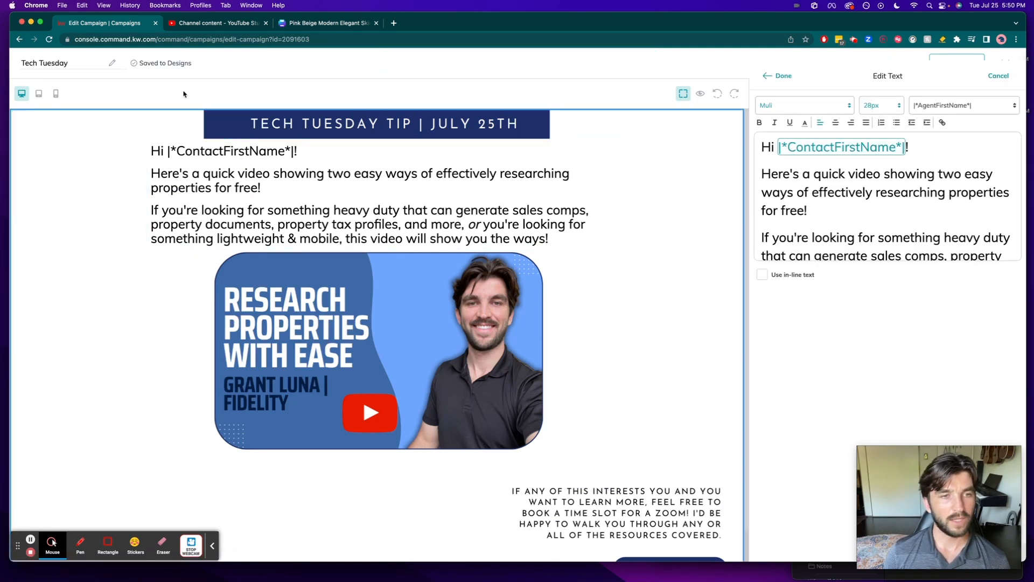
click(787, 74)
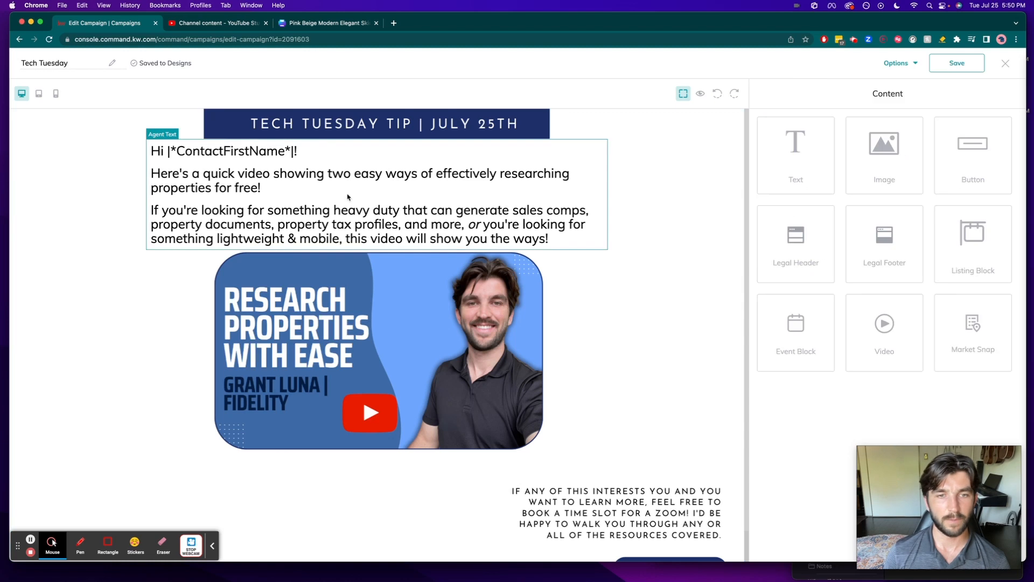
click(324, 203)
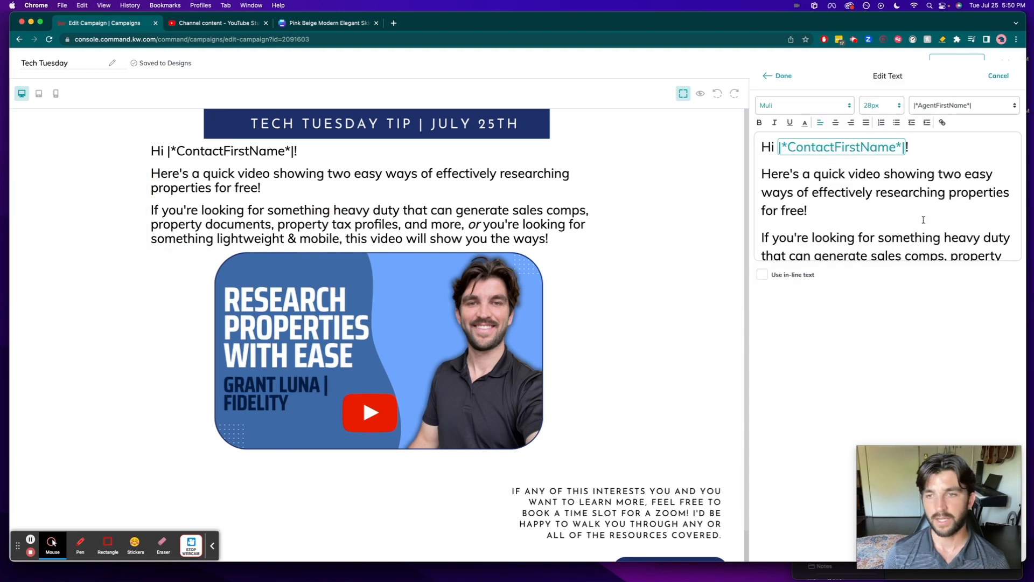
scroll(919, 218, down, 5)
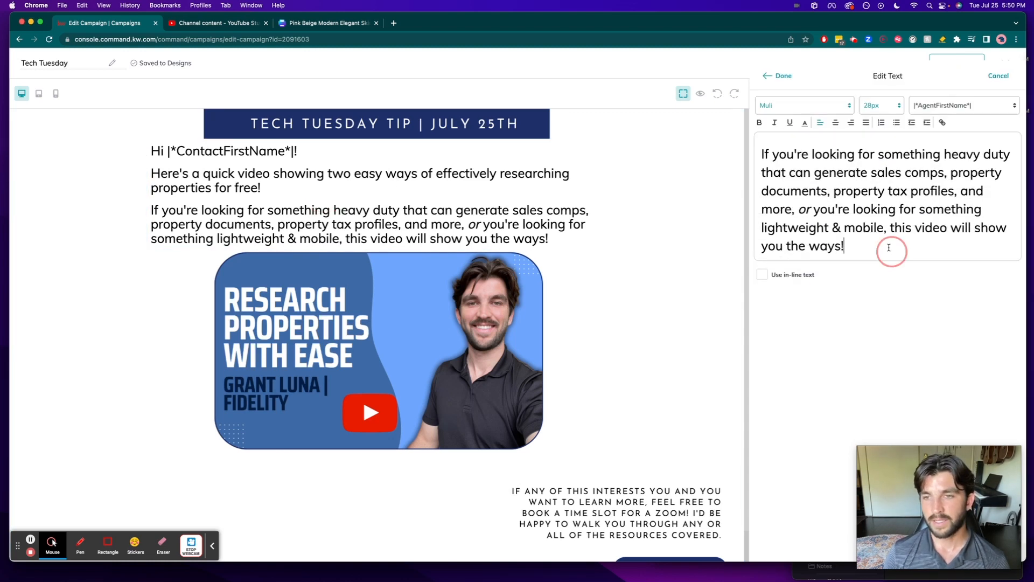
drag(890, 249, 776, 173)
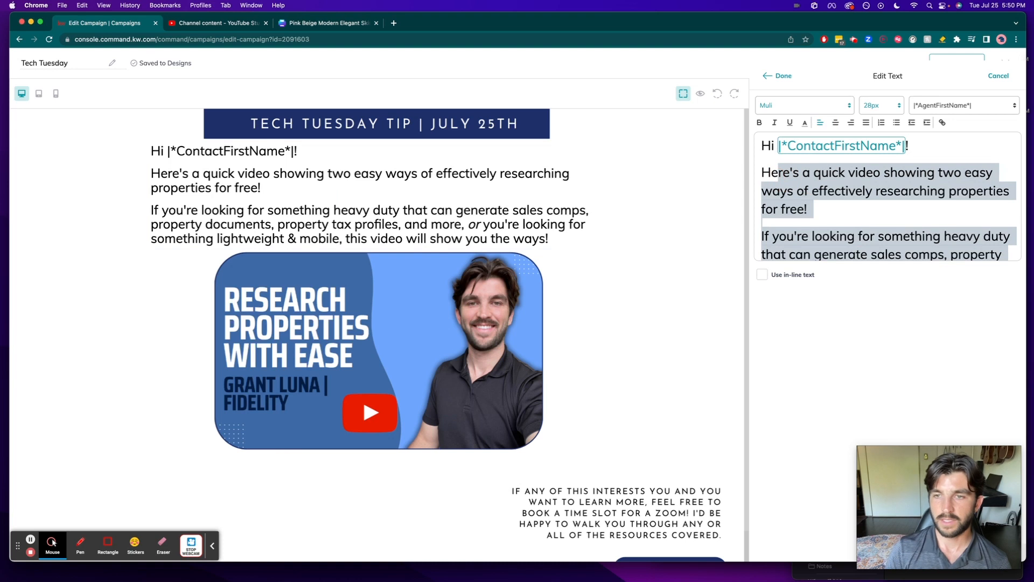
key(BackSpace)
- Write the body sentence "Here's a quick video showing how to generate market trend & sales comps reports in a few easy clicks!"
text(re's a quick video)
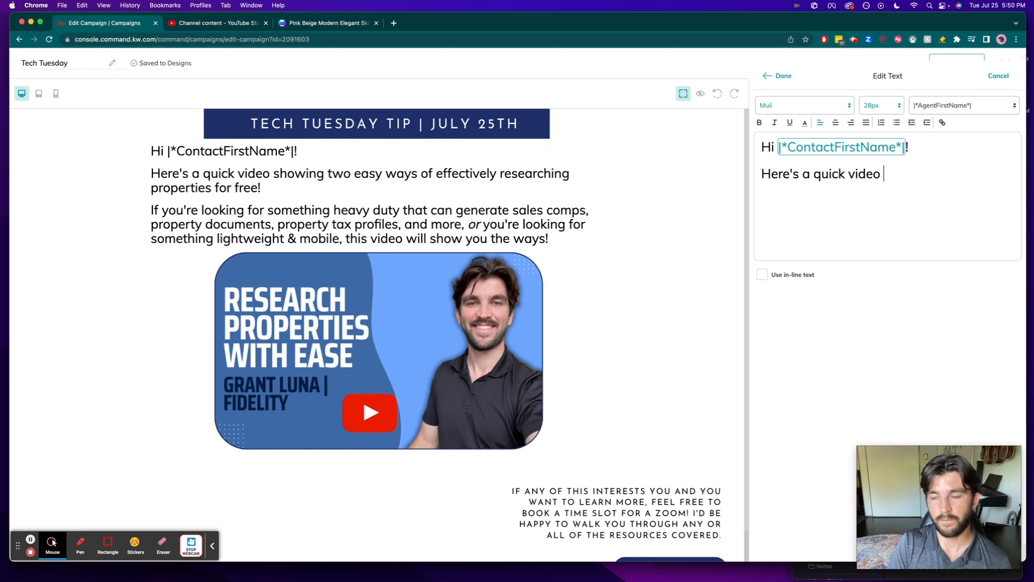
text(showing how to gener)
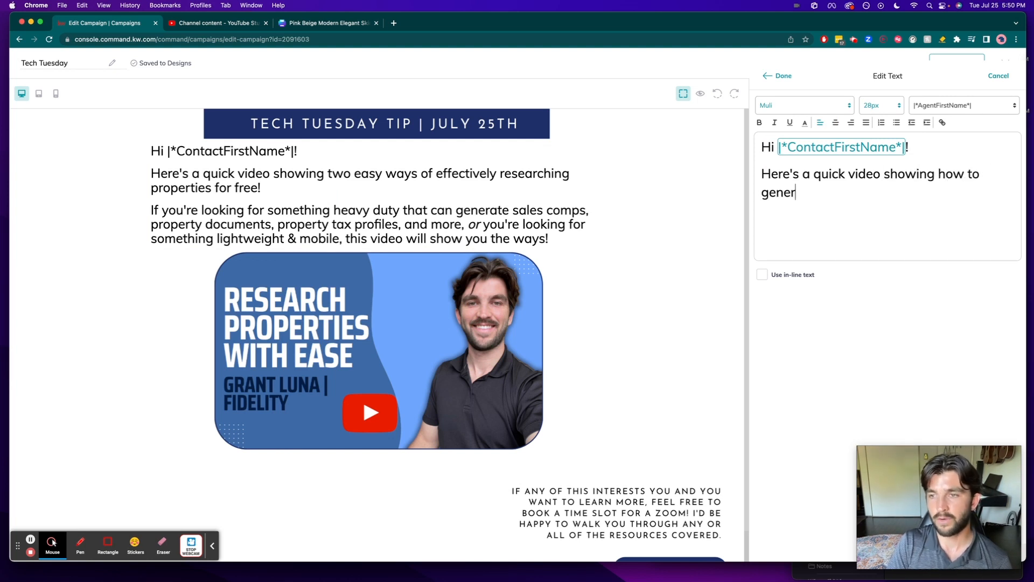
text(ate m)
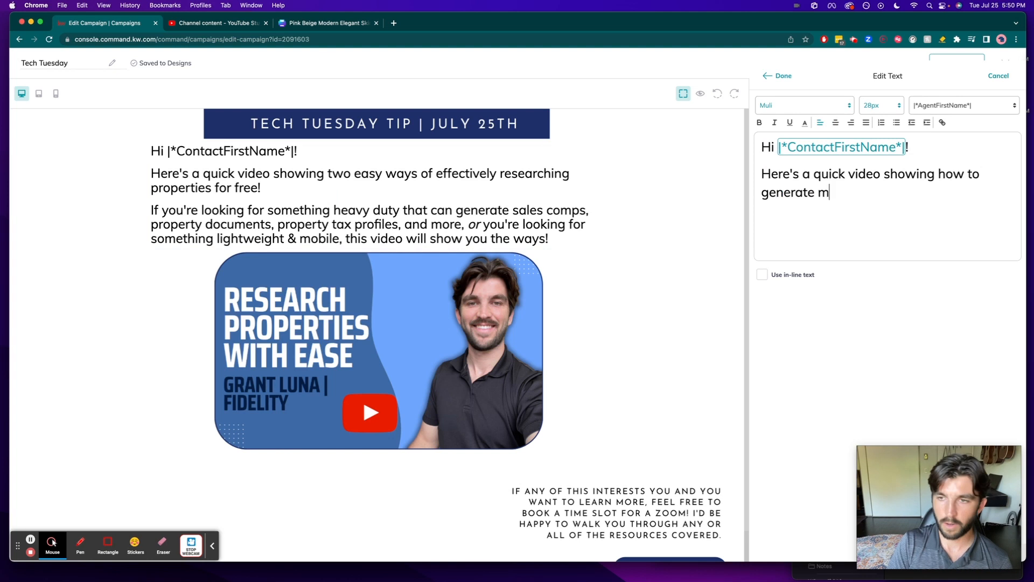
text(arket trend reports a)
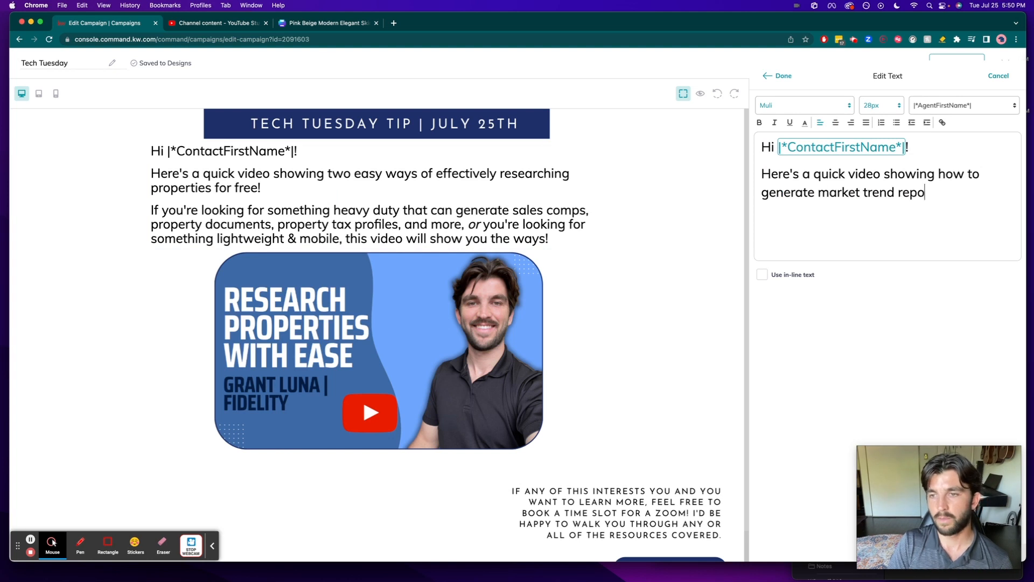
key(BackSpace)
key(BackSpace)
key(BackSpace)
key(BackSpace)
key(BackSpace)
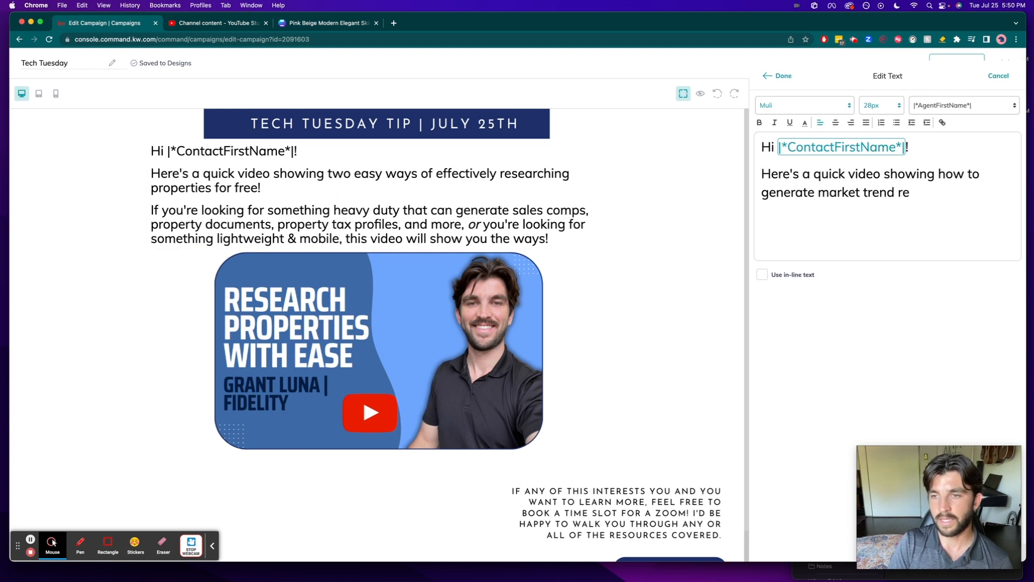
text(& sales com)
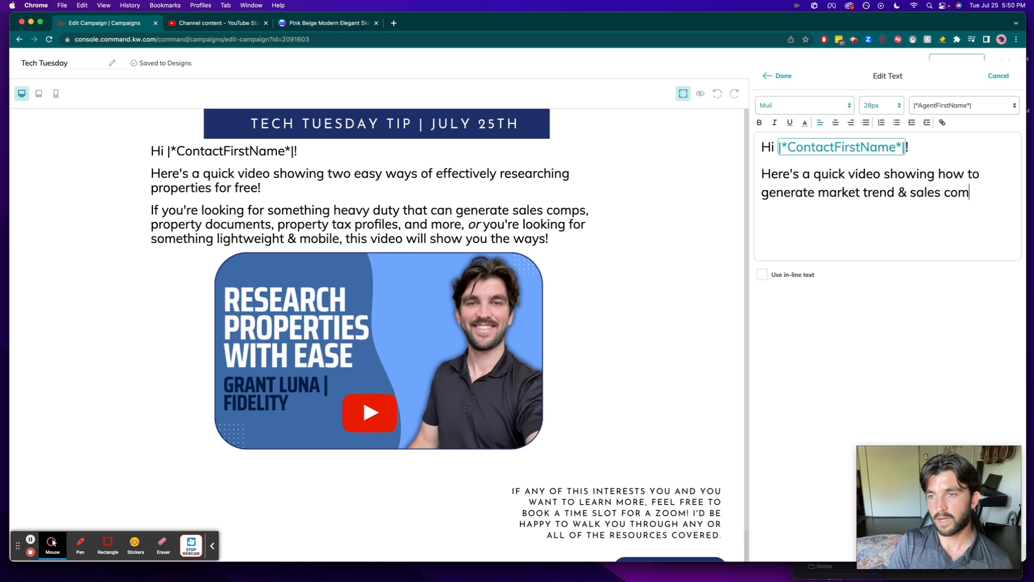
text(ps reports in a few )
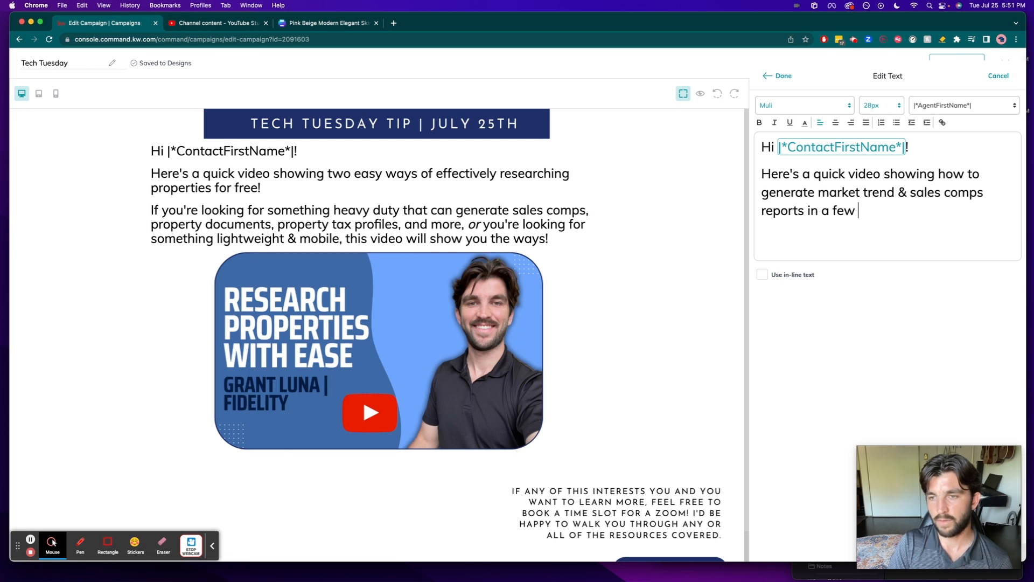
text(easy clicks)
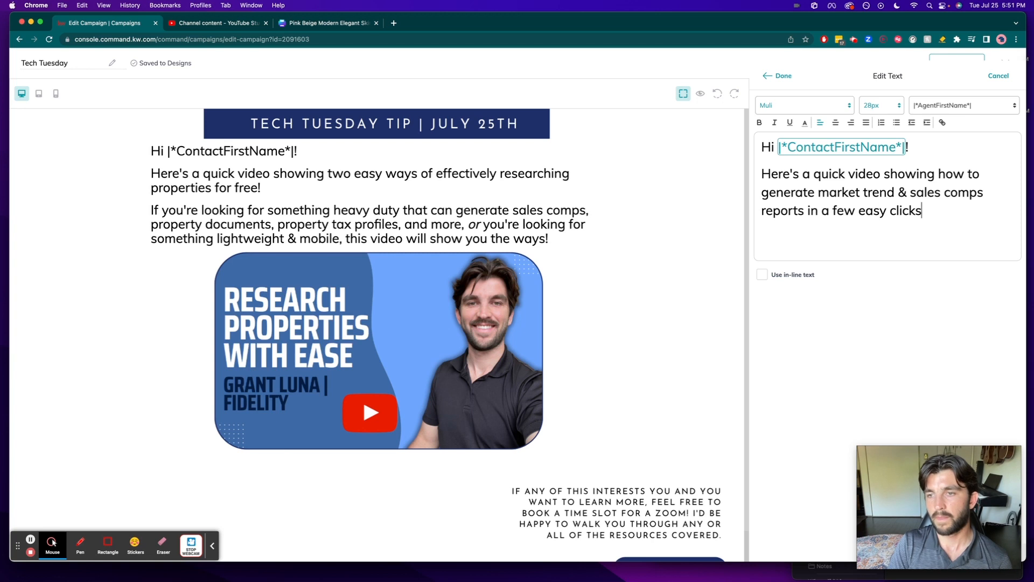
- Add the closing paragraph "Let me know if you have any questions!" and finish editing the text block
key(Return)
text(Let m)
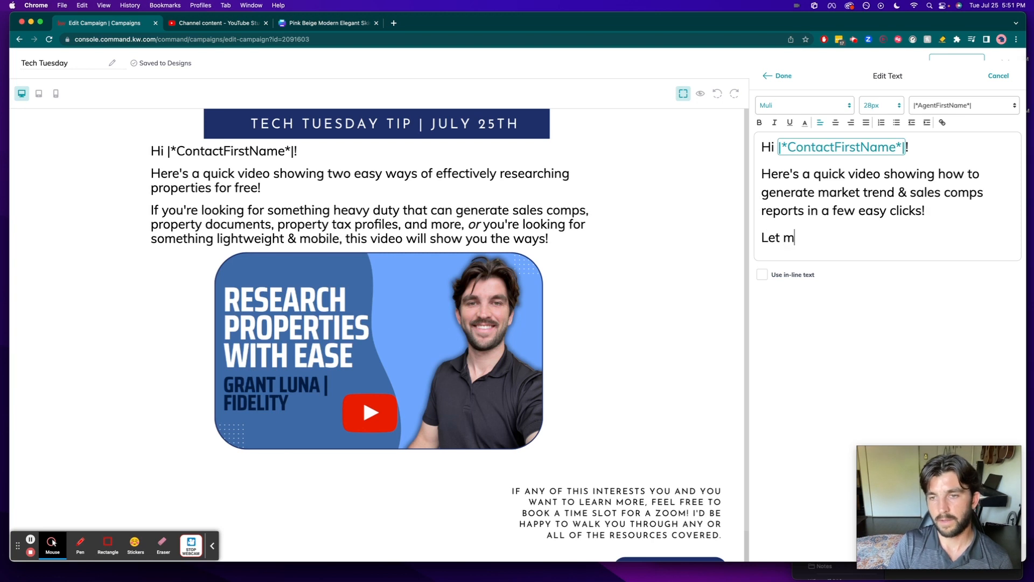
text(e know if you have any questions!)
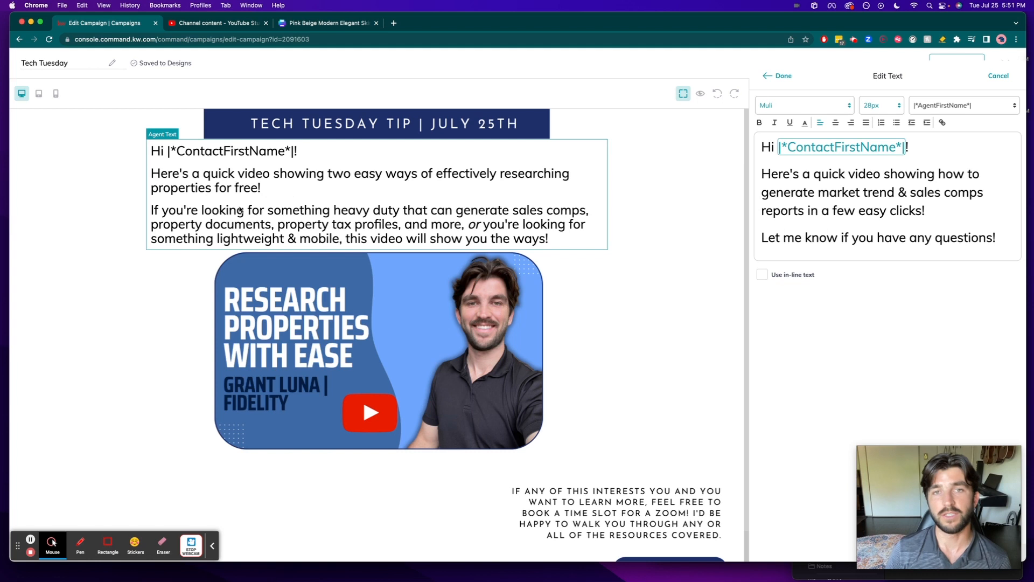
click(782, 75)
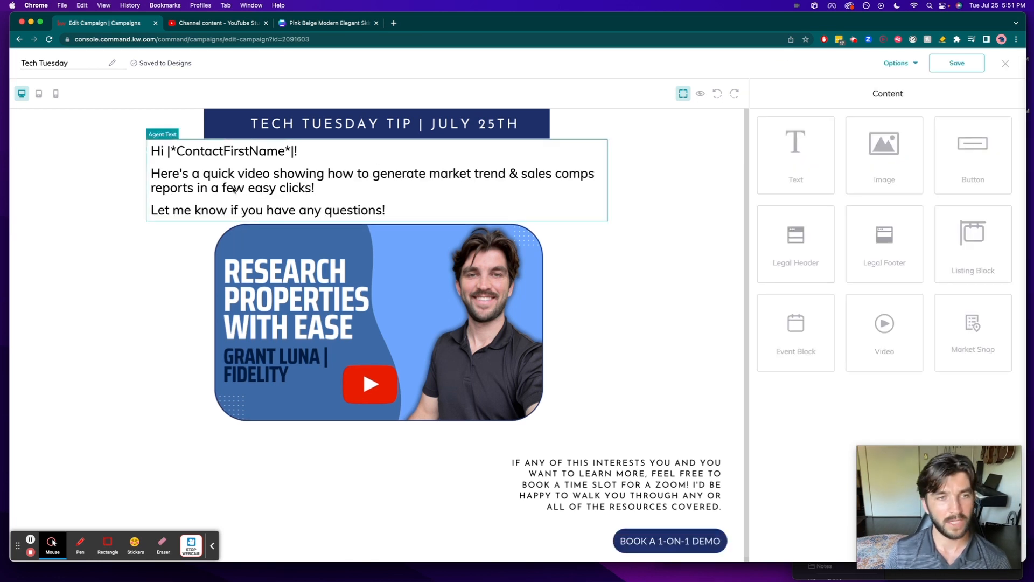
- Reopen the greeting text block and insert a blank line between the greeting and the first paragraph
click(223, 154)
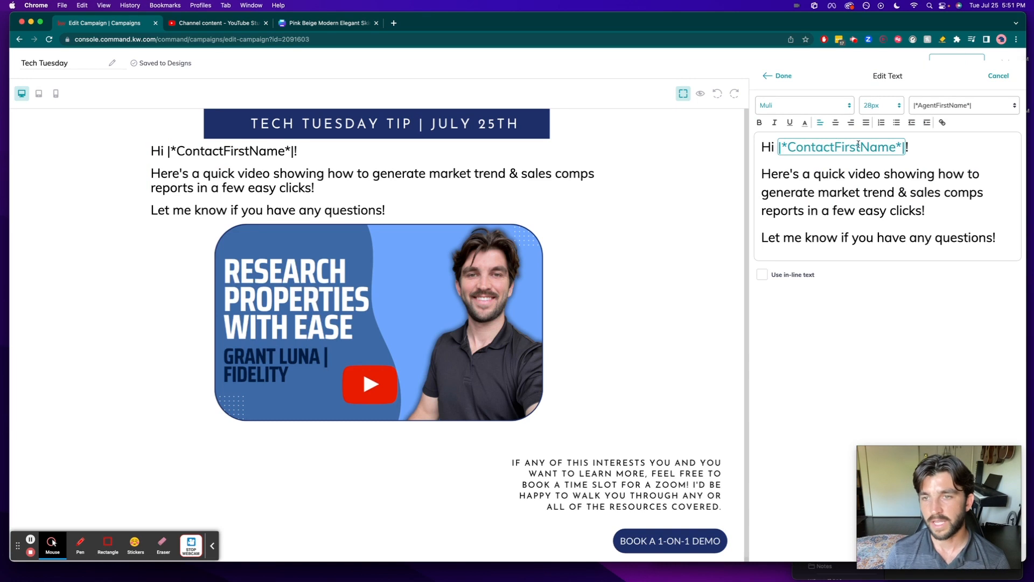
click(871, 163)
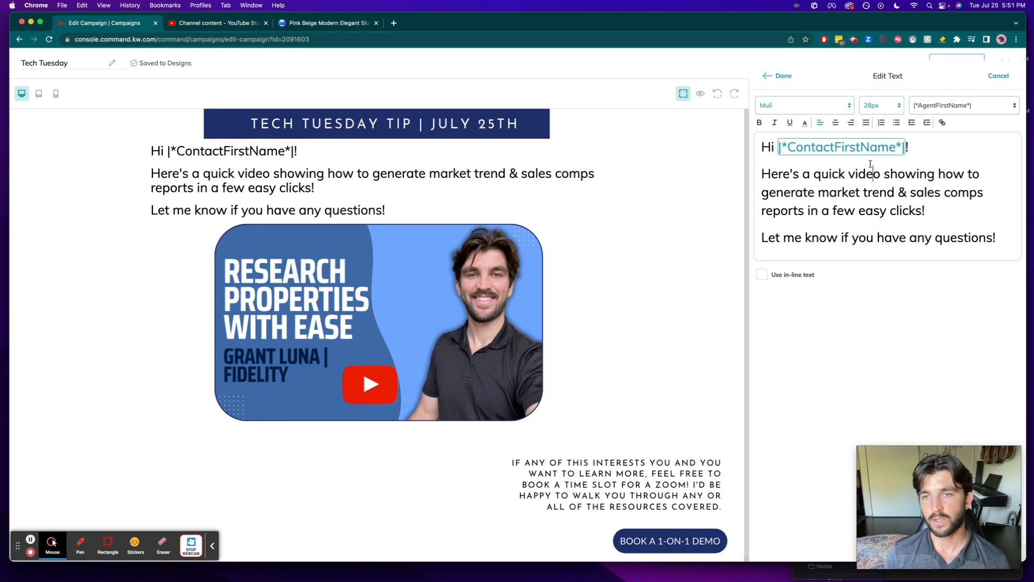
key(Return)
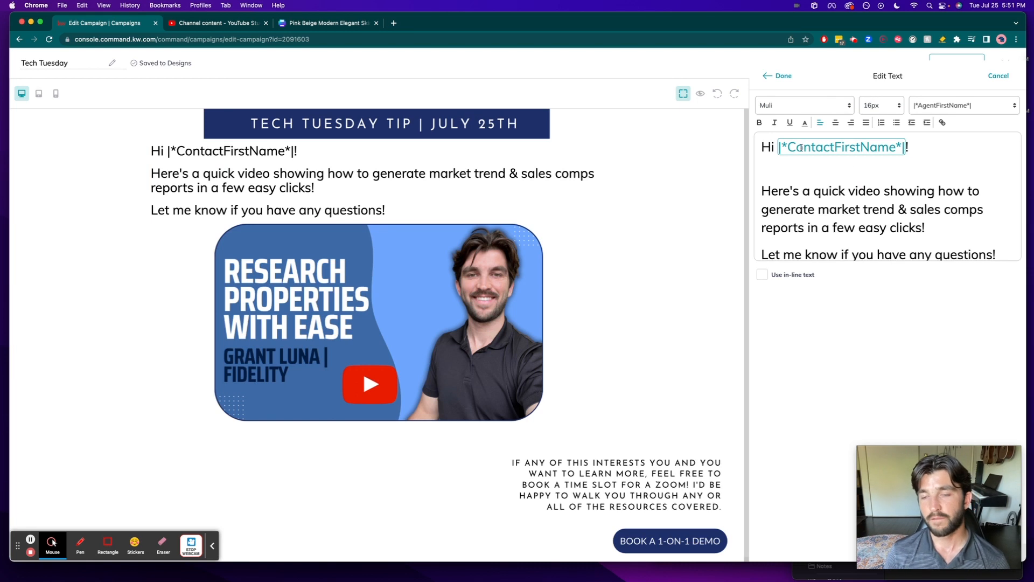
- Try inserting the |*ContactLastName*| merge field on the blank line below the greeting, and delete it again
click(951, 108)
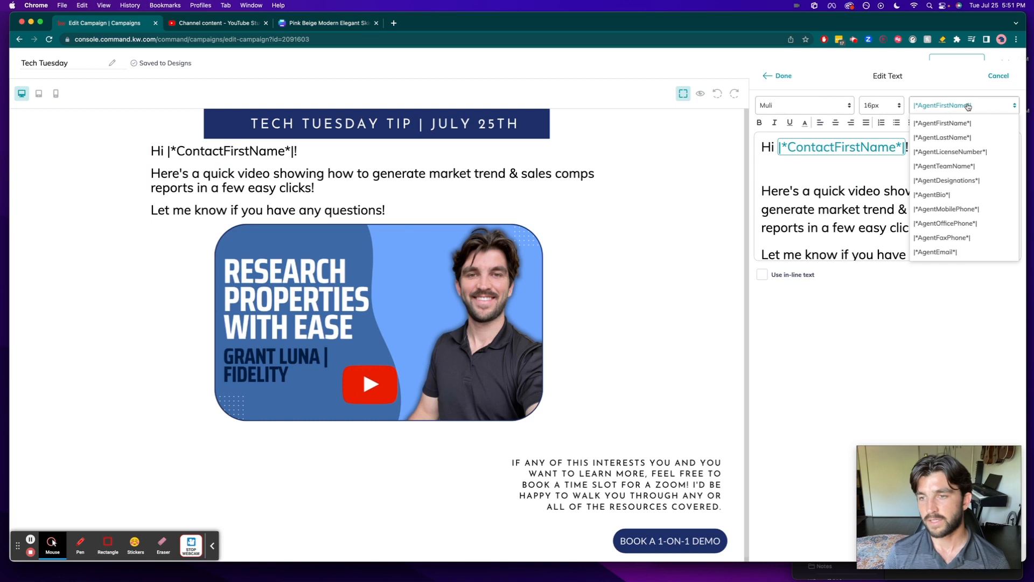
scroll(968, 134, down, 1)
scroll(968, 140, down, 10)
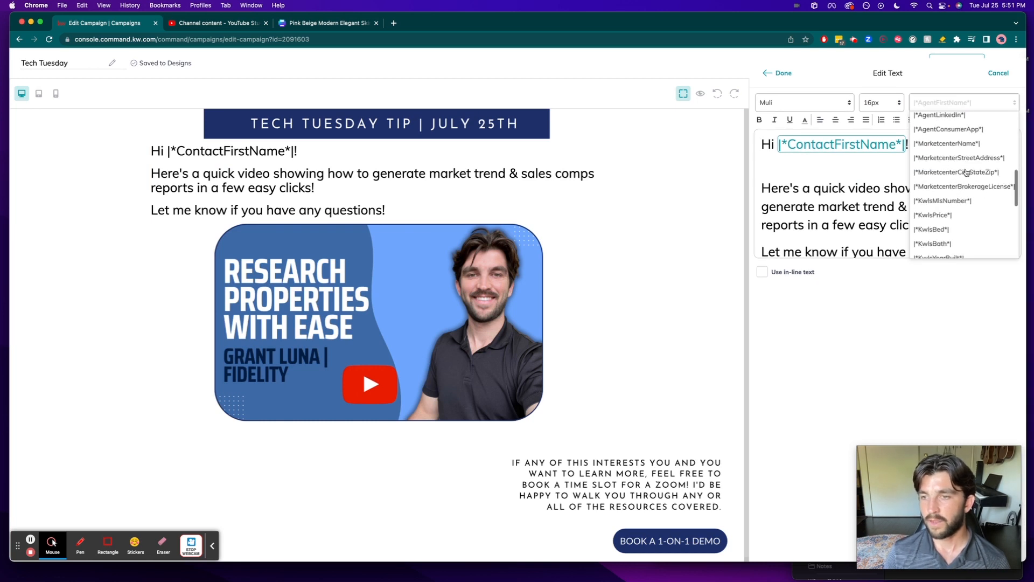
scroll(966, 173, down, 5)
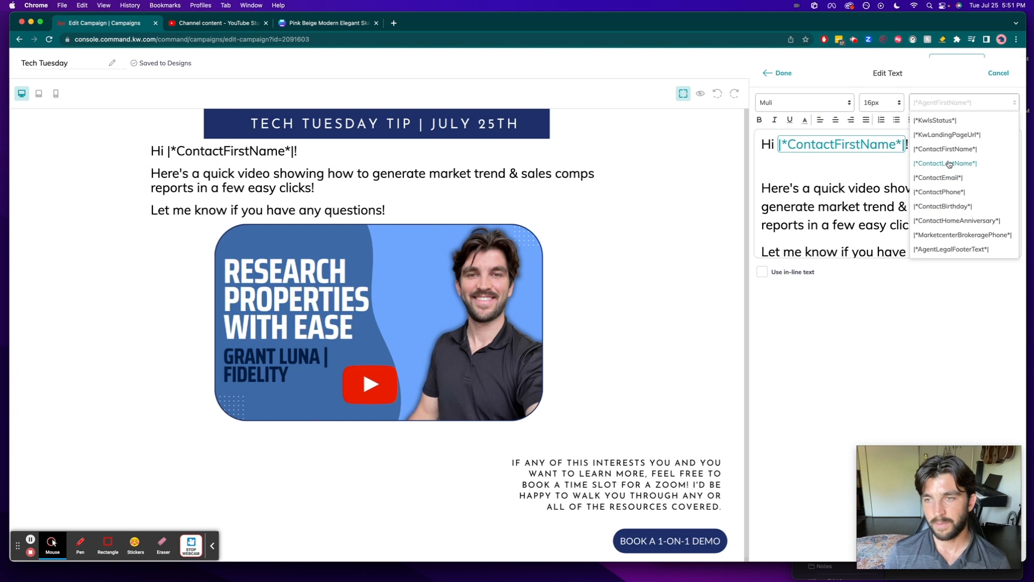
click(949, 163)
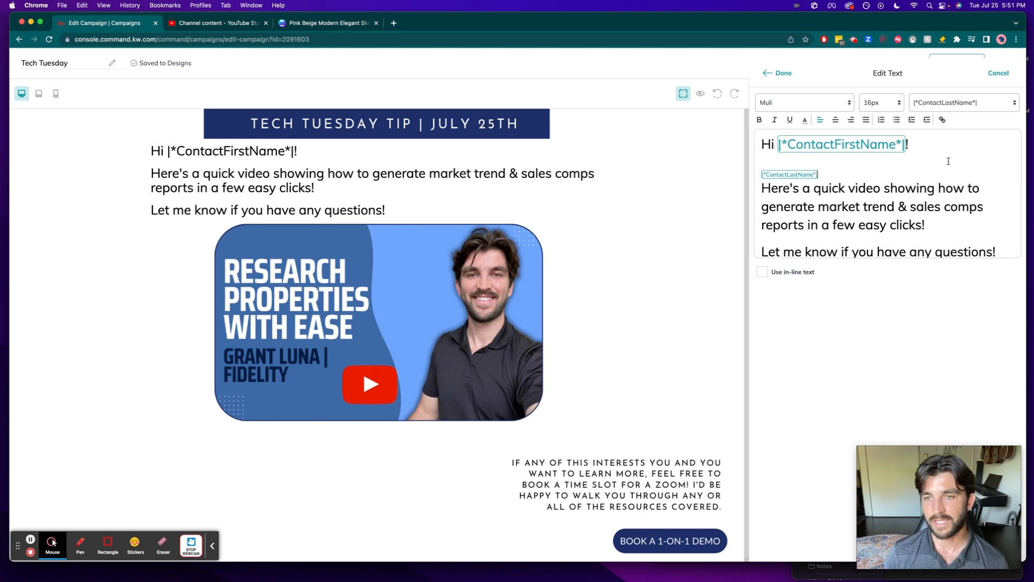
double_click(843, 175)
key(BackSpace)
key(BackSpace)
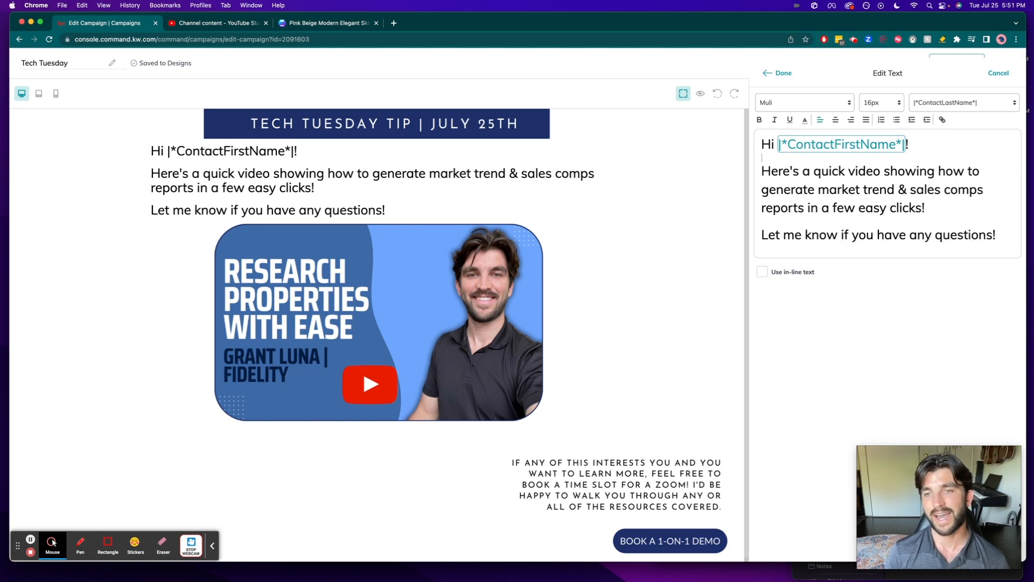
- Add a 28px blank line below the greeting again and finish editing the text block
key(Return)
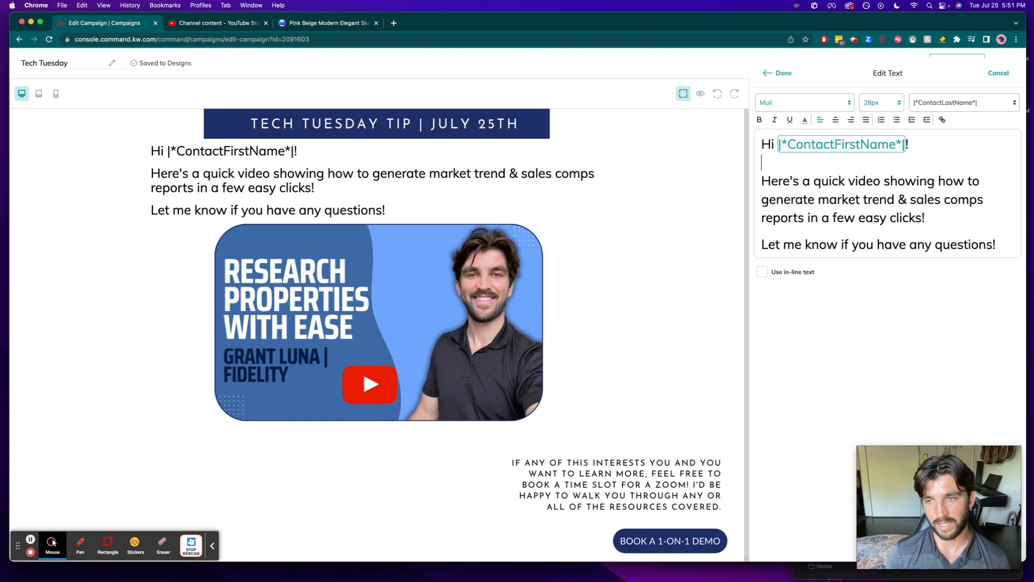
scroll(804, 227, down, 1)
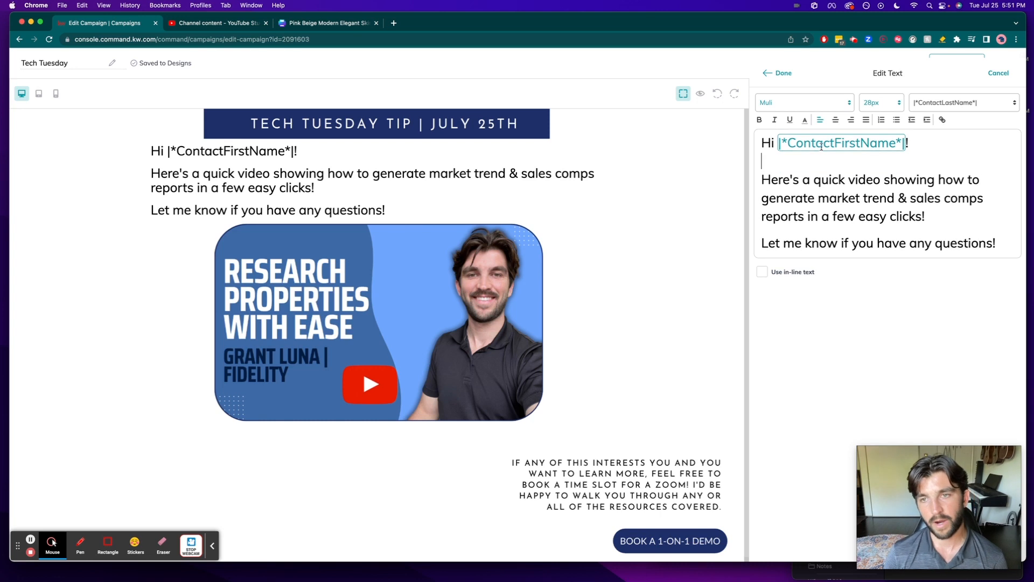
click(782, 72)
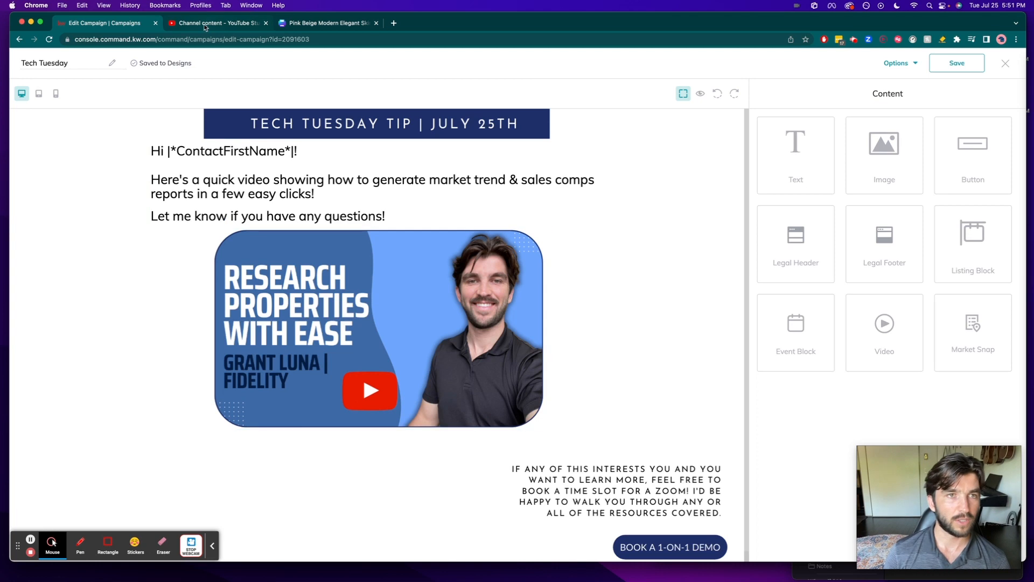
- Switch to the Canva newsletter design and upload Thumbnail.png from the July 25th folder to its image uploads
click(301, 25)
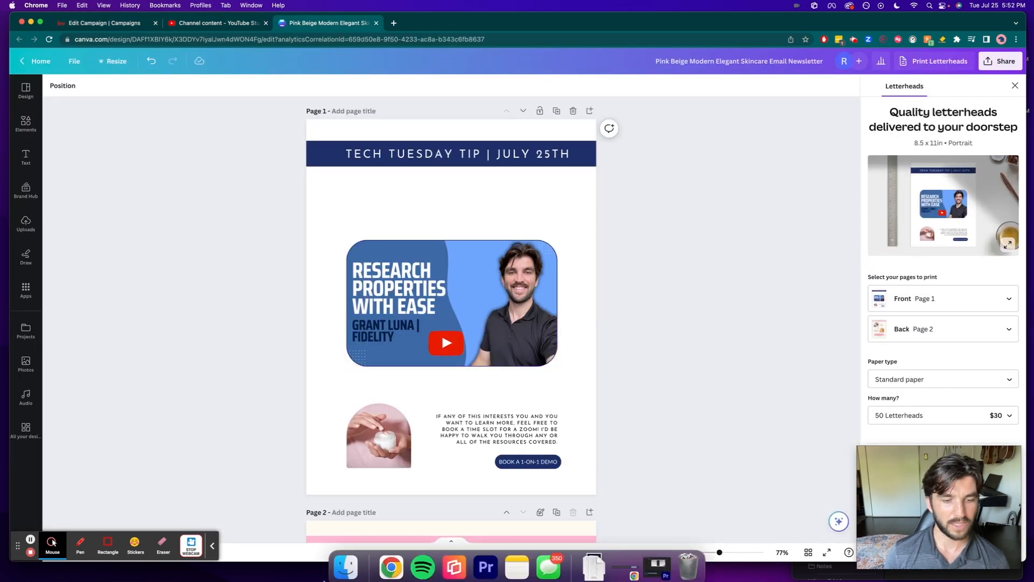
click(347, 562)
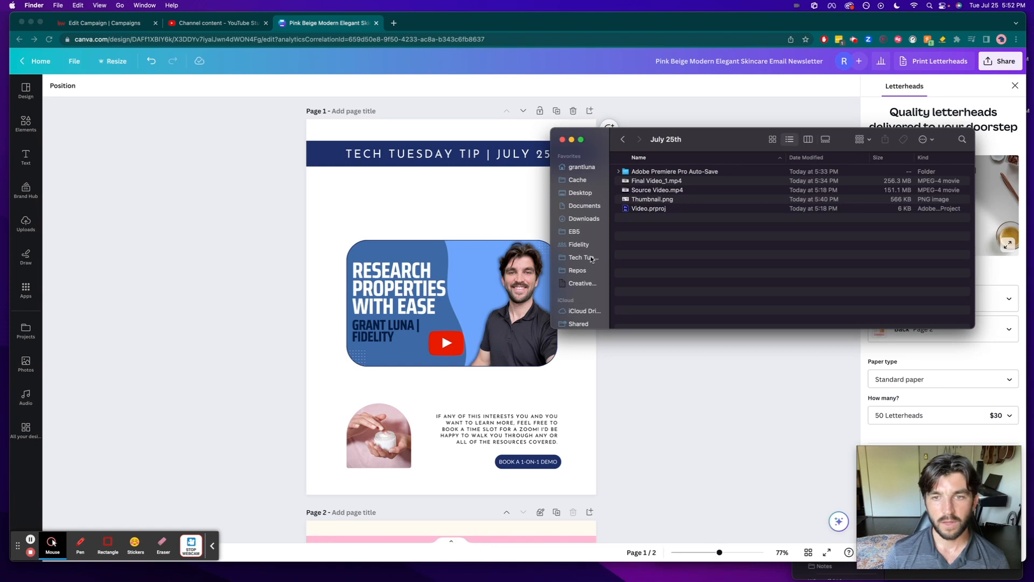
drag(648, 202, 58, 230)
click(28, 222)
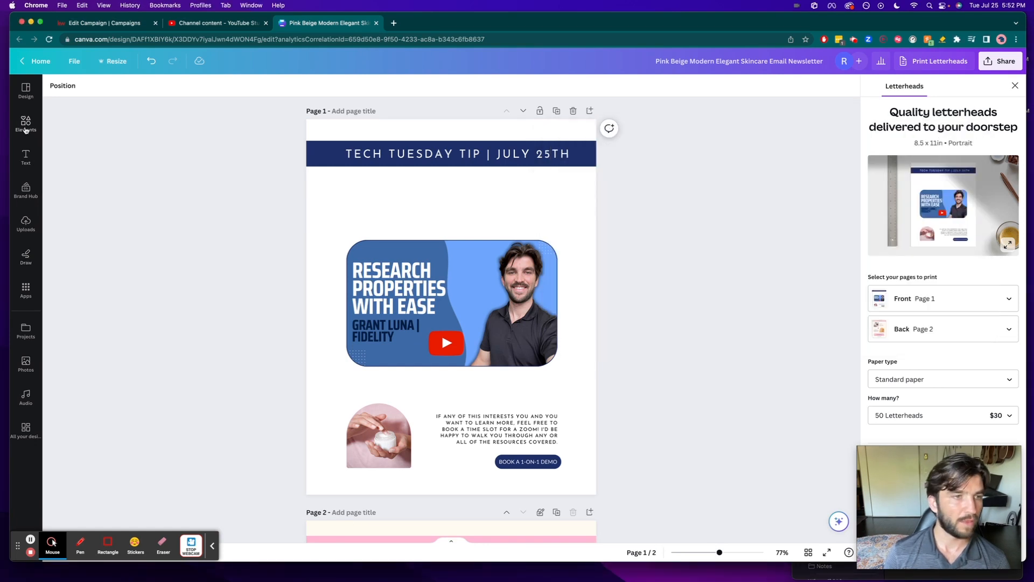
click(24, 224)
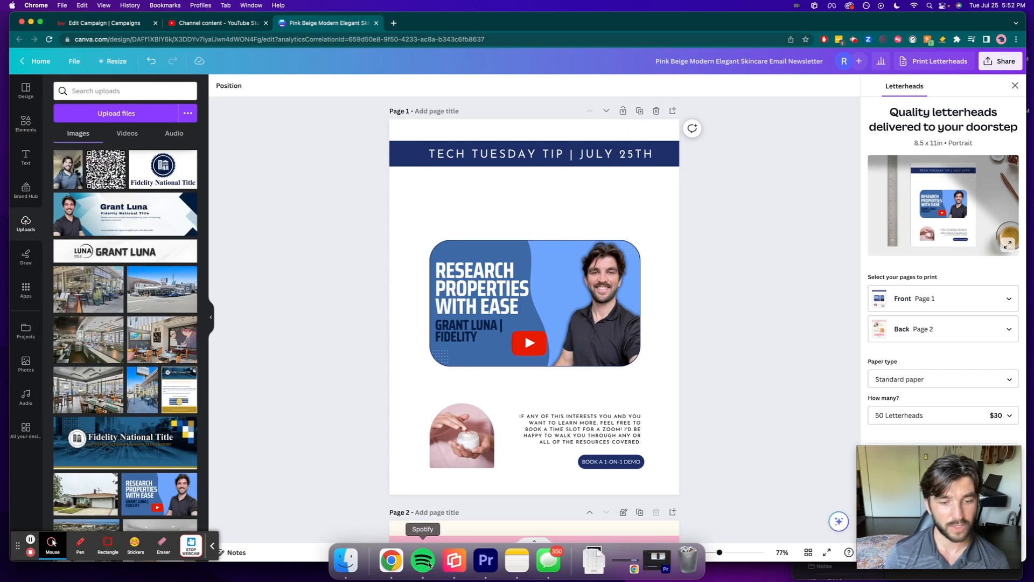
click(346, 563)
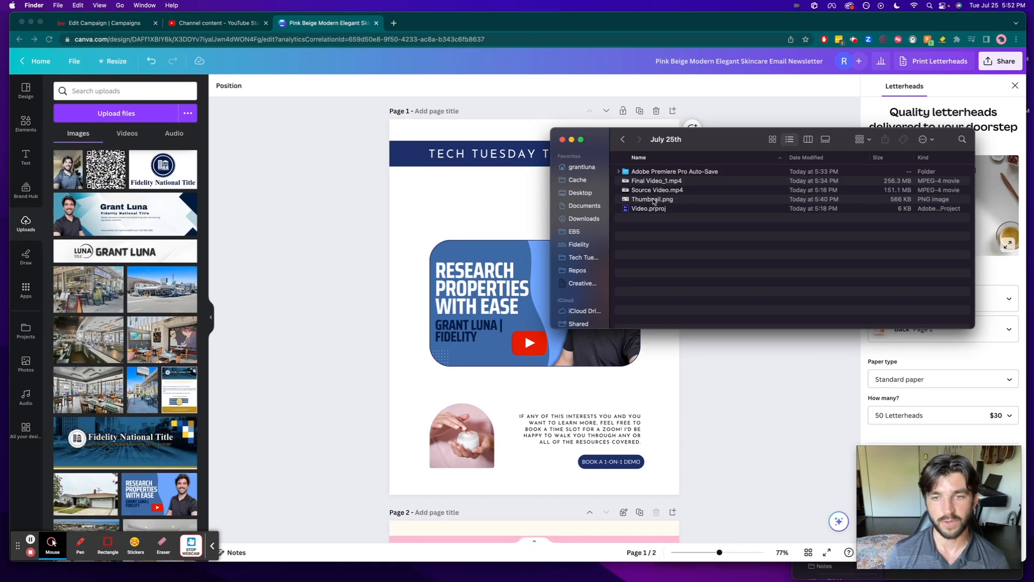
drag(654, 201, 60, 301)
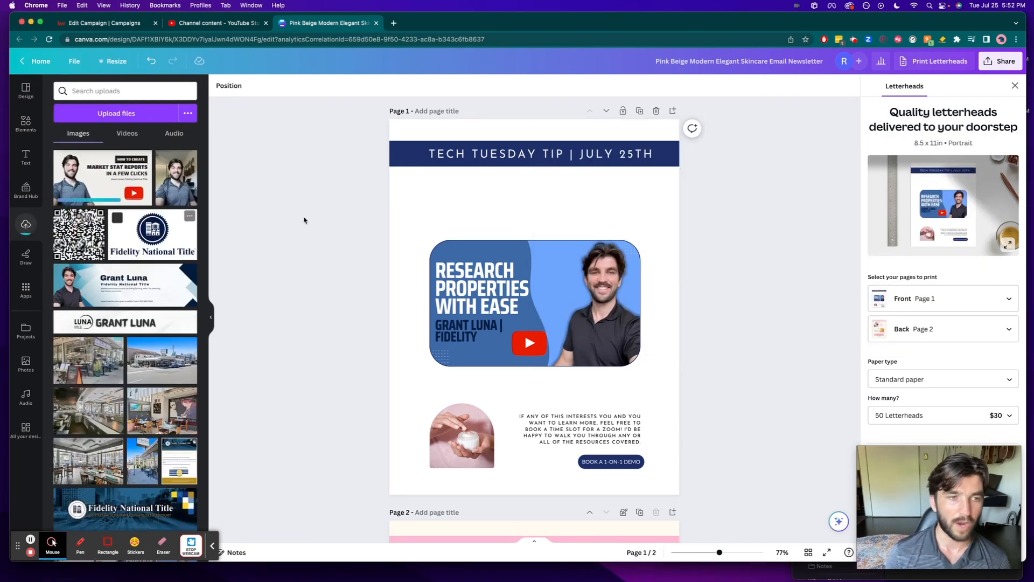
- Replace the picture in page 1's rounded frame with the uploaded market stat reports thumbnail and capture a screenshot of the framed image
drag(103, 178, 526, 313)
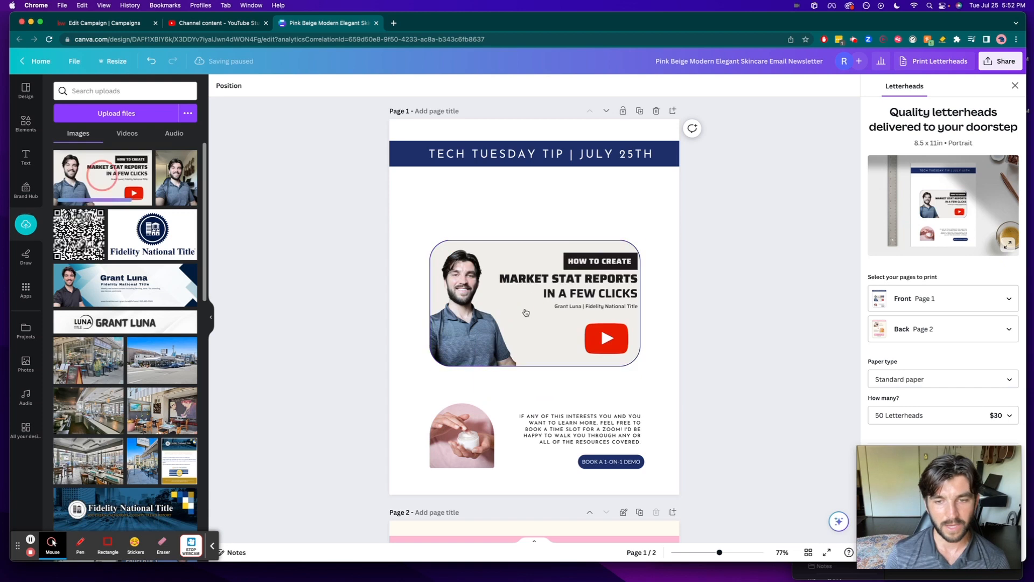
click(334, 281)
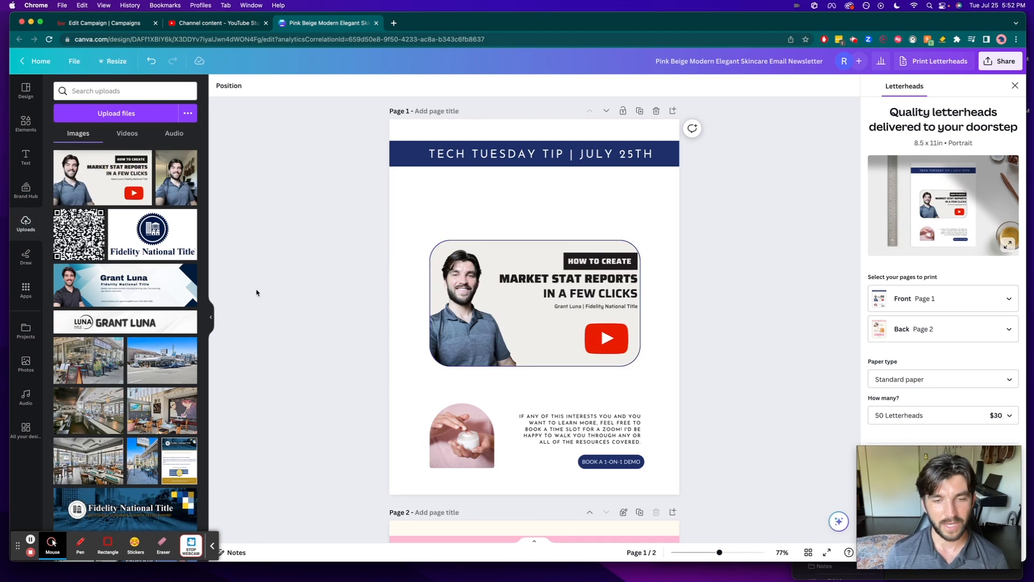
key(super+shift+4)
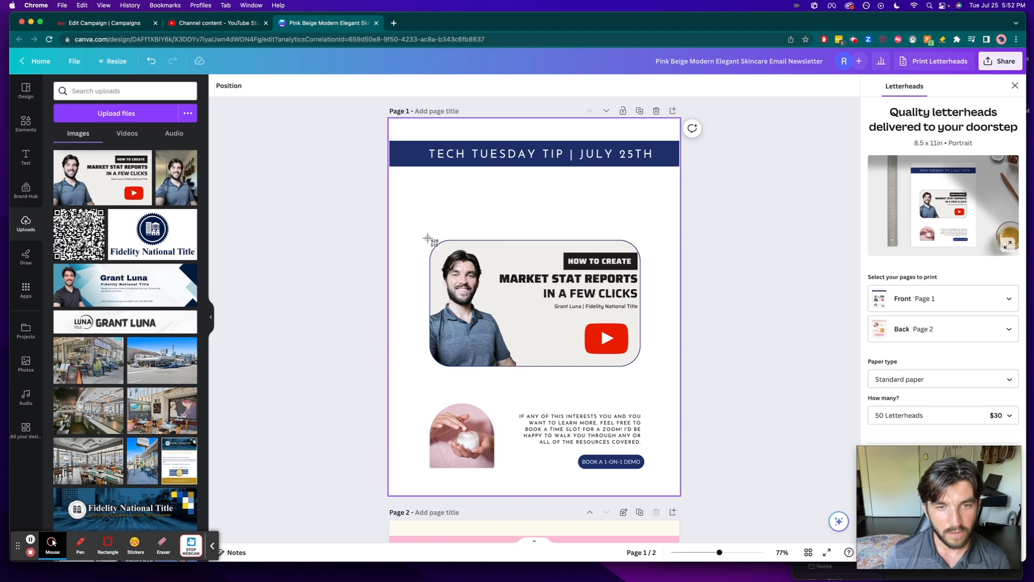
drag(427, 238, 643, 369)
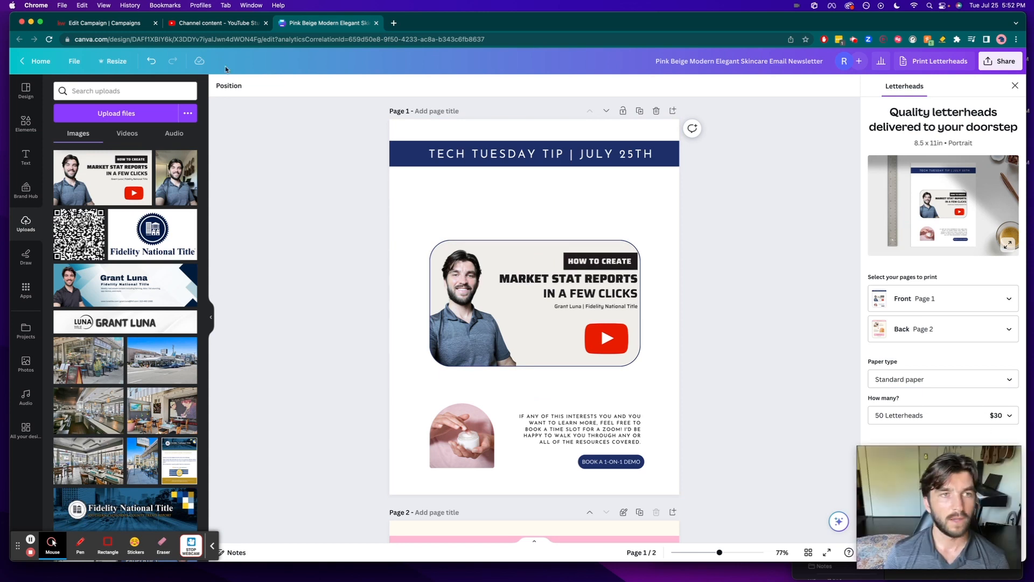
- Switch to the KW Command campaign and replace the old video thumbnail with the uploaded file Screen Shot 2023-07-25 at 5.52.26 PM
click(70, 23)
click(501, 252)
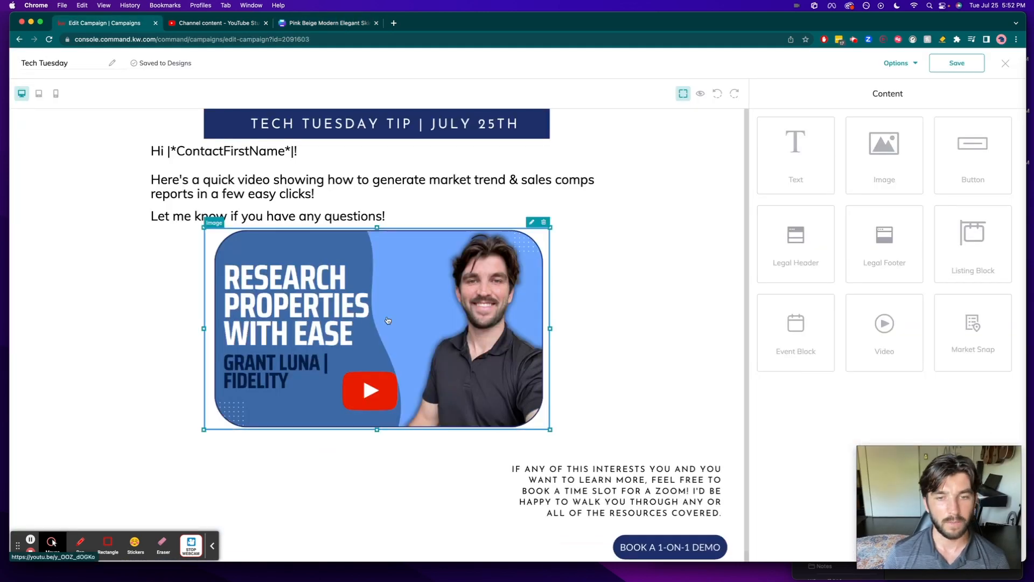
click(532, 223)
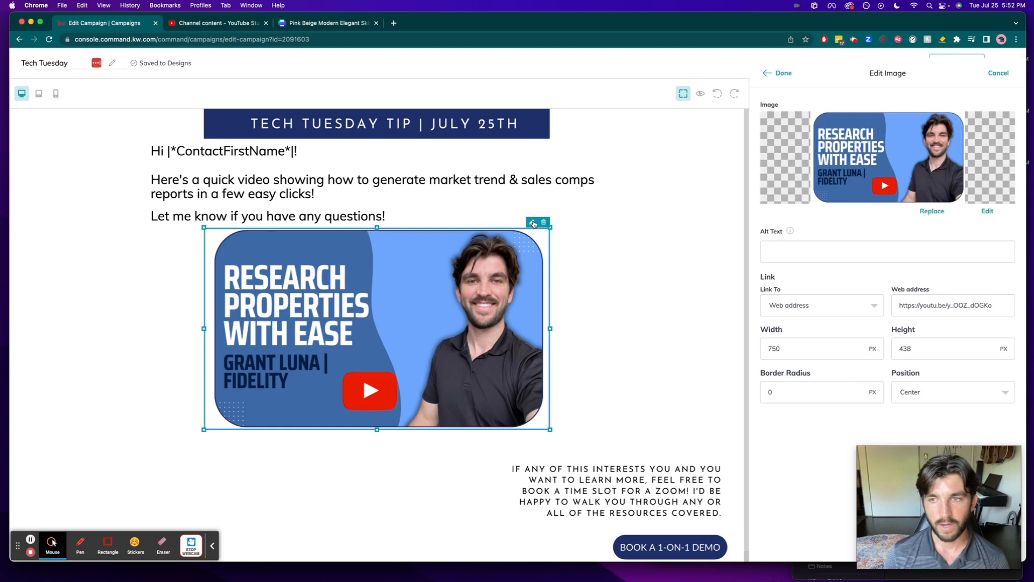
click(931, 211)
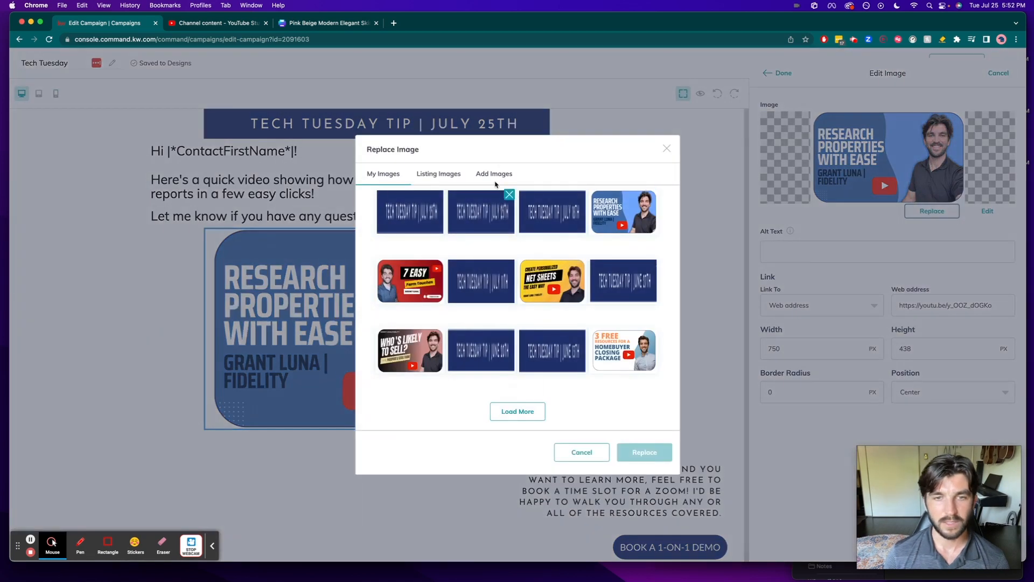
click(498, 176)
click(508, 235)
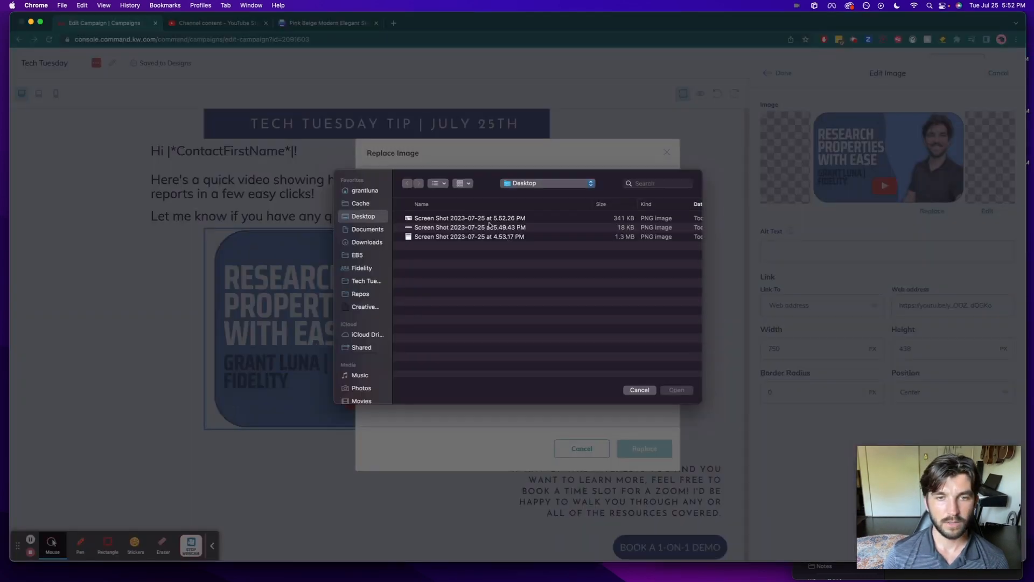
click(469, 219)
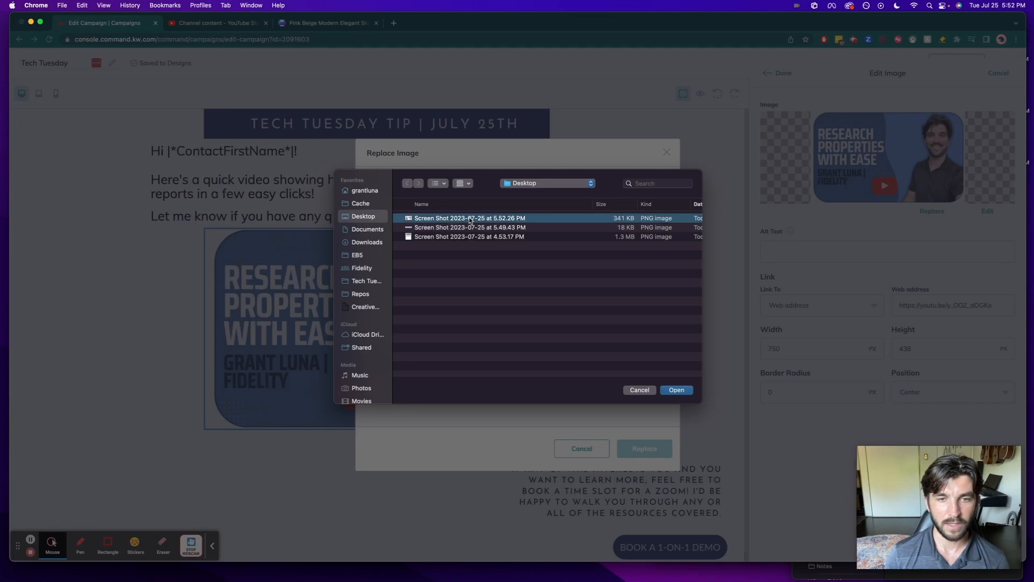
double_click(469, 218)
click(402, 408)
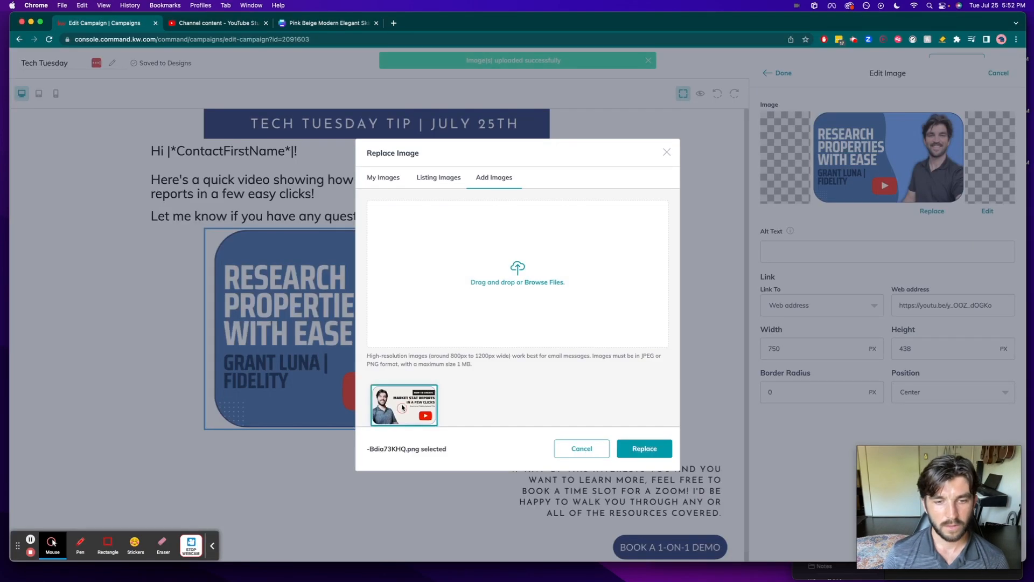
click(655, 455)
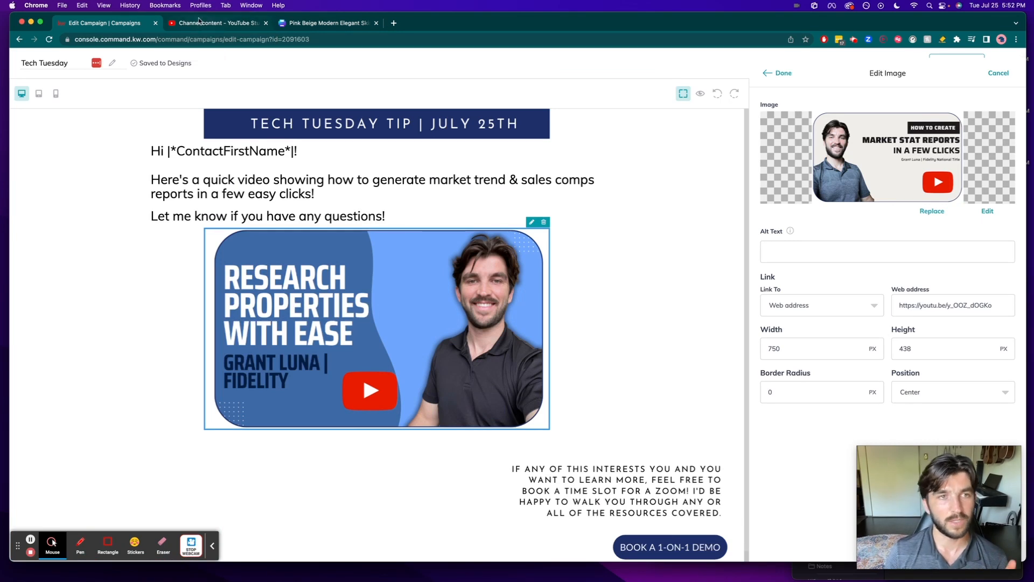
- Switch to YouTube Studio, open the published video "How to create Real Estate Market Stat Reports!" and copy its page address
click(218, 27)
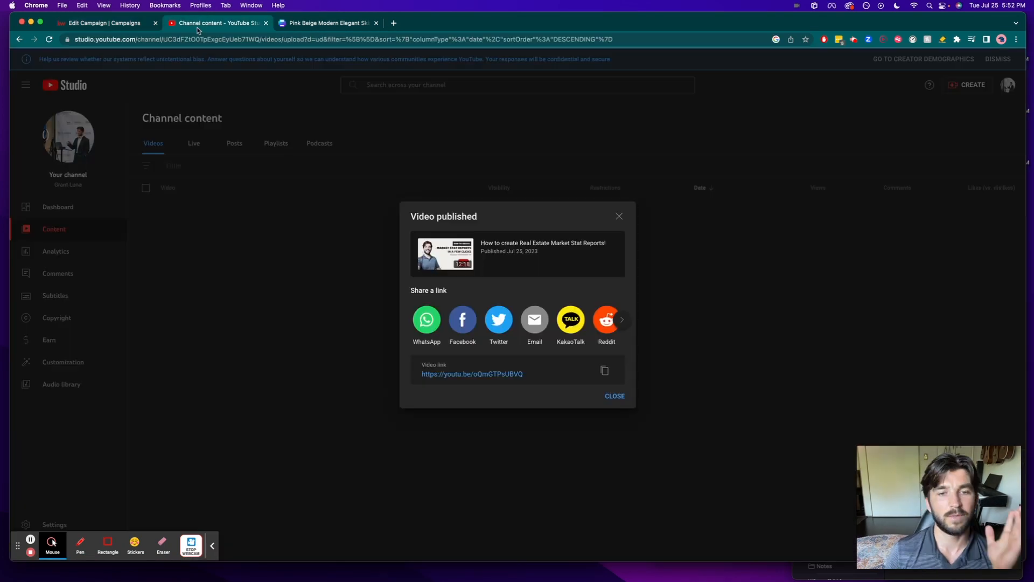
click(605, 370)
click(510, 374)
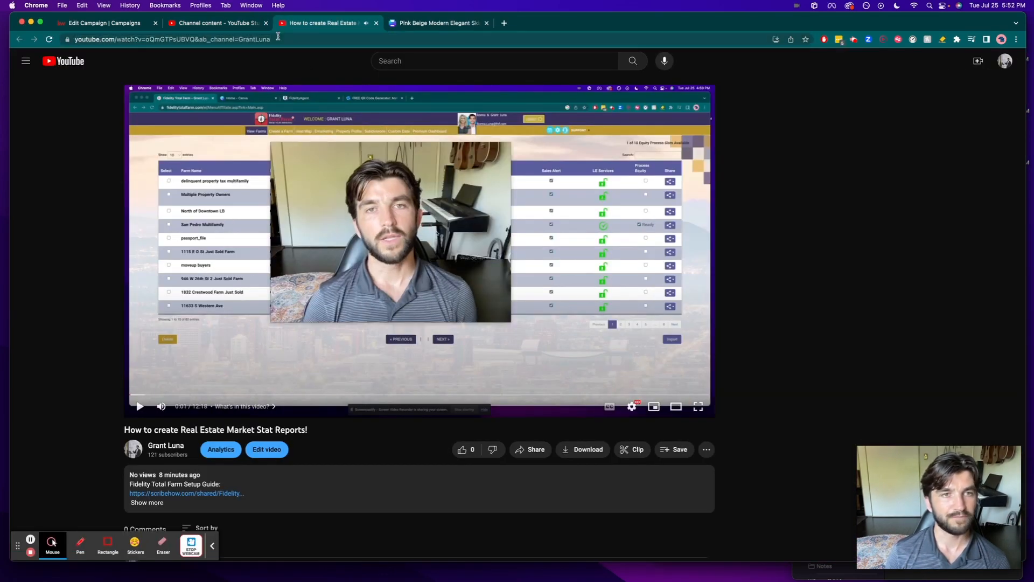
- Return to the campaign, set the thumbnail image's web address to the copied YouTube link, and finish editing the image
click(107, 24)
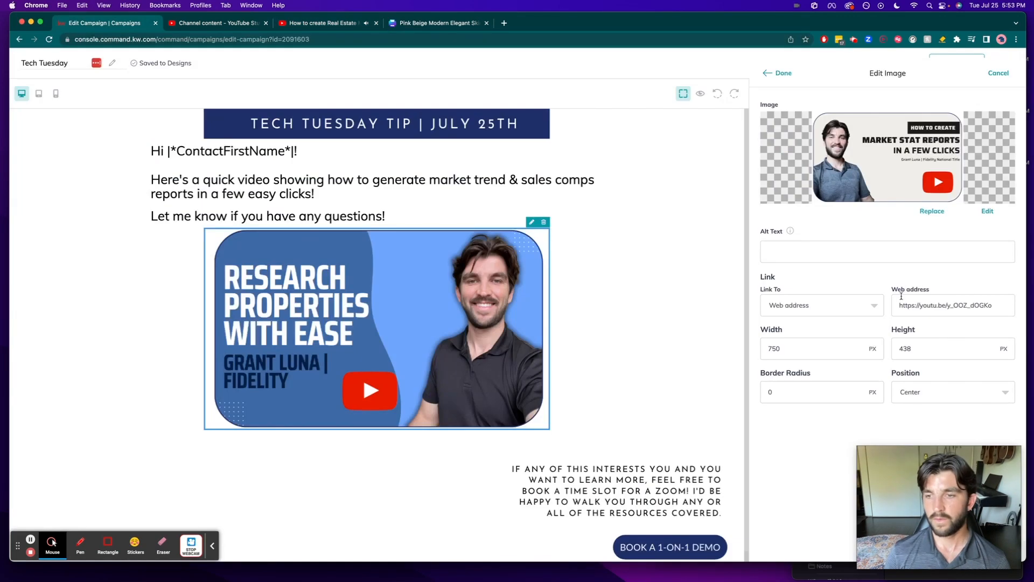
click(918, 304)
key(super+a)
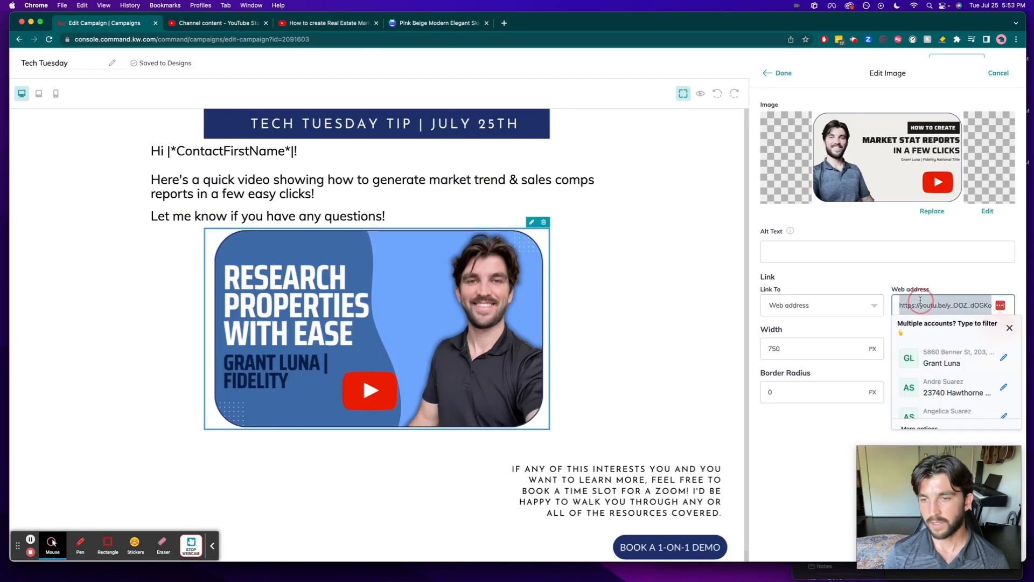
click(788, 303)
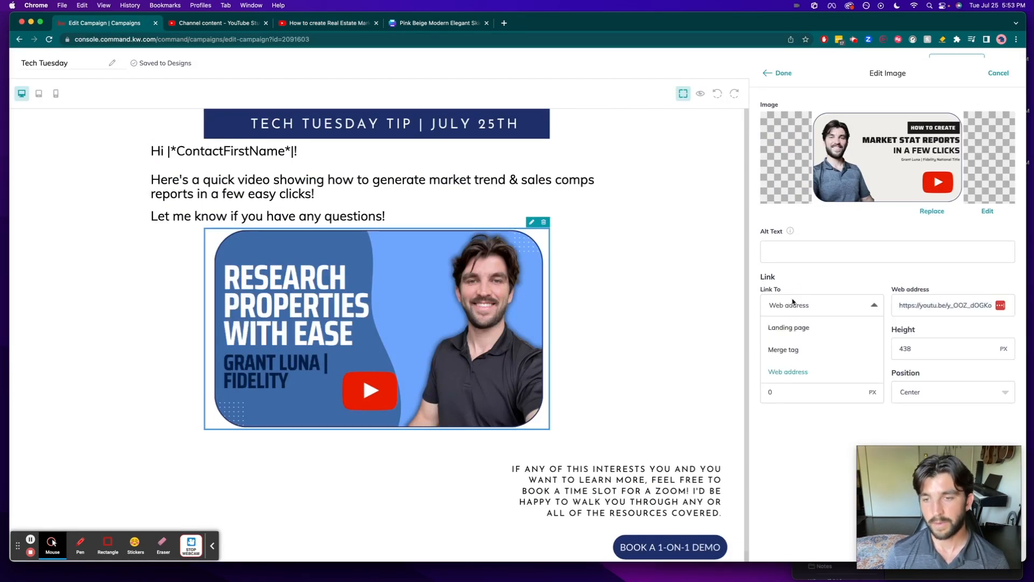
click(895, 307)
key(super+a)
key(super+v)
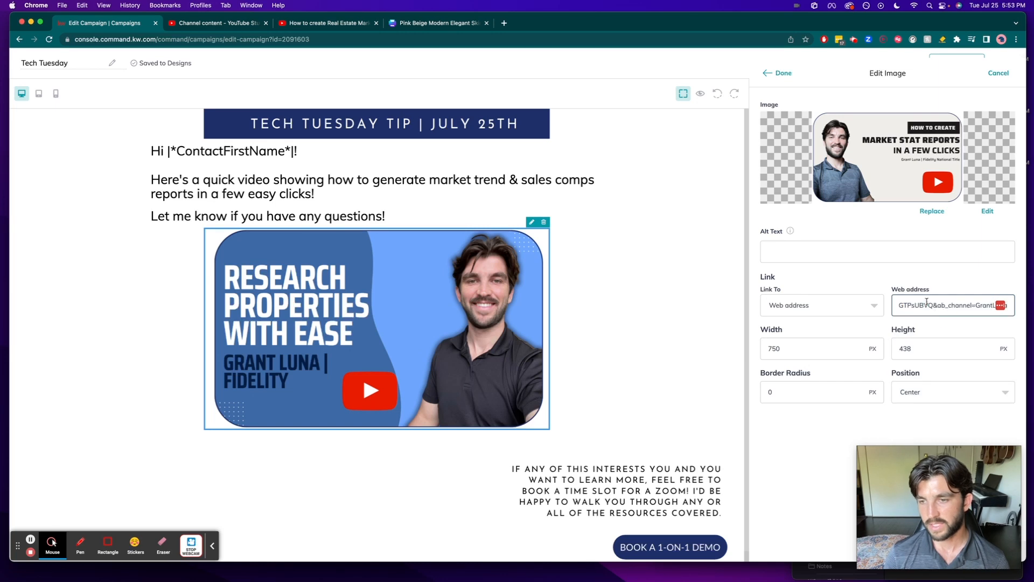
key(super+a)
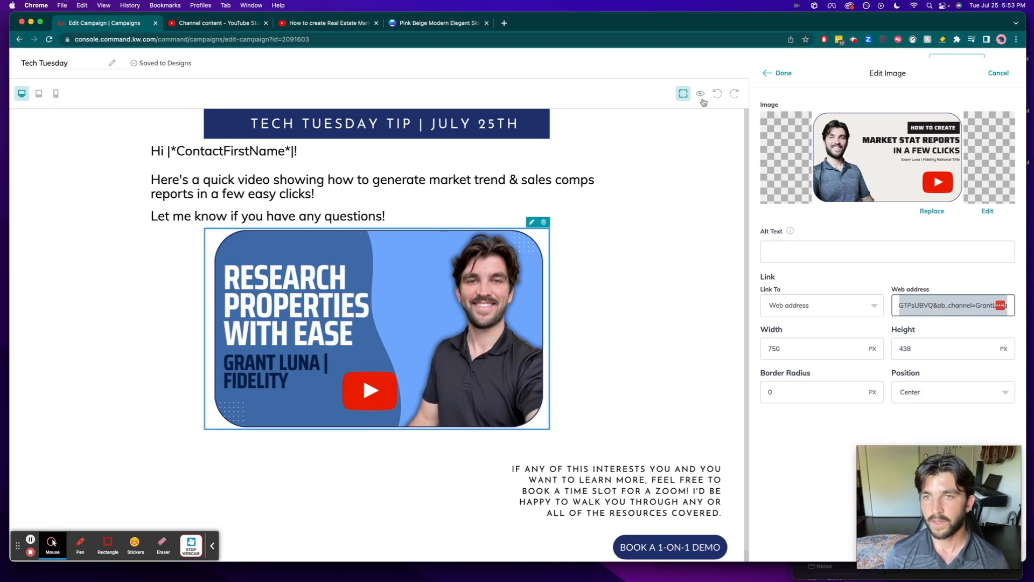
click(779, 73)
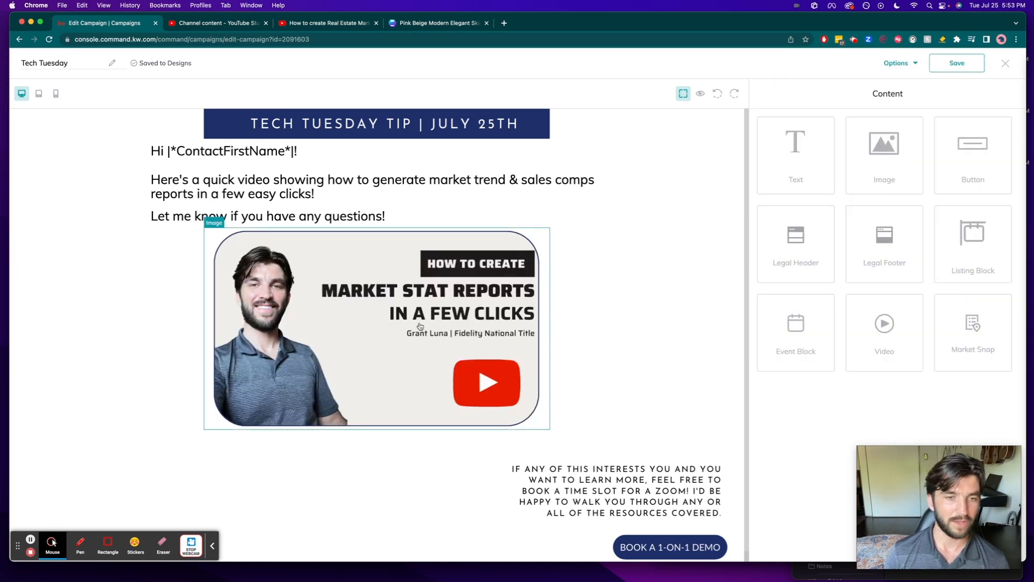
- Check the web address linked to the "Book a 1-on-1 Demo" image and close its settings
scroll(621, 472, down, 1)
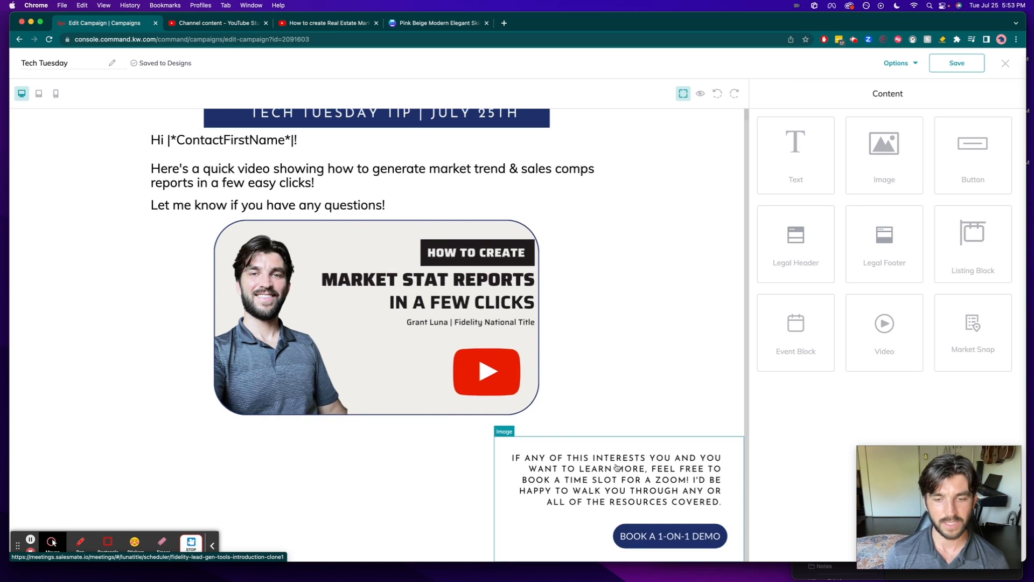
click(582, 491)
click(726, 429)
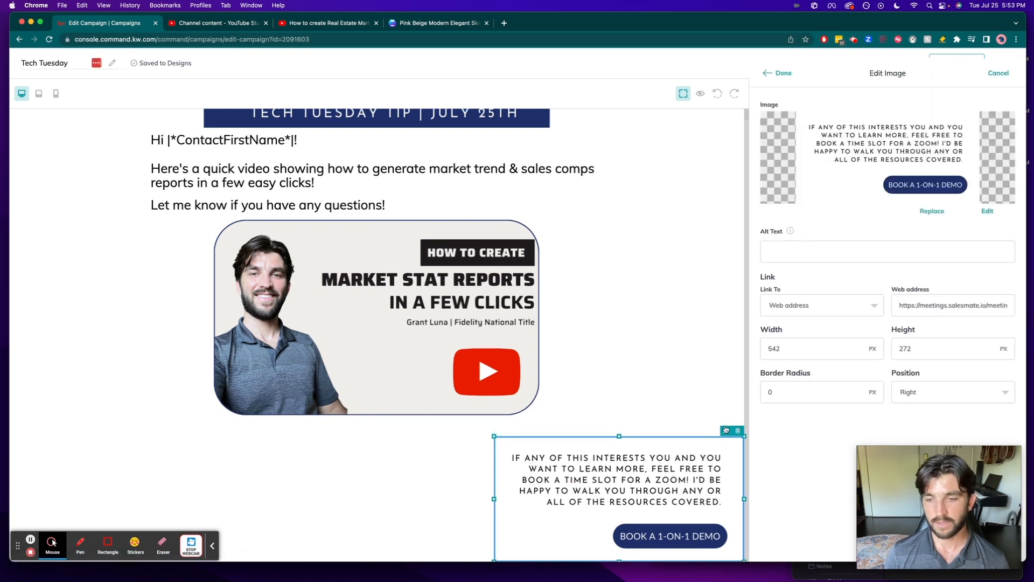
click(946, 304)
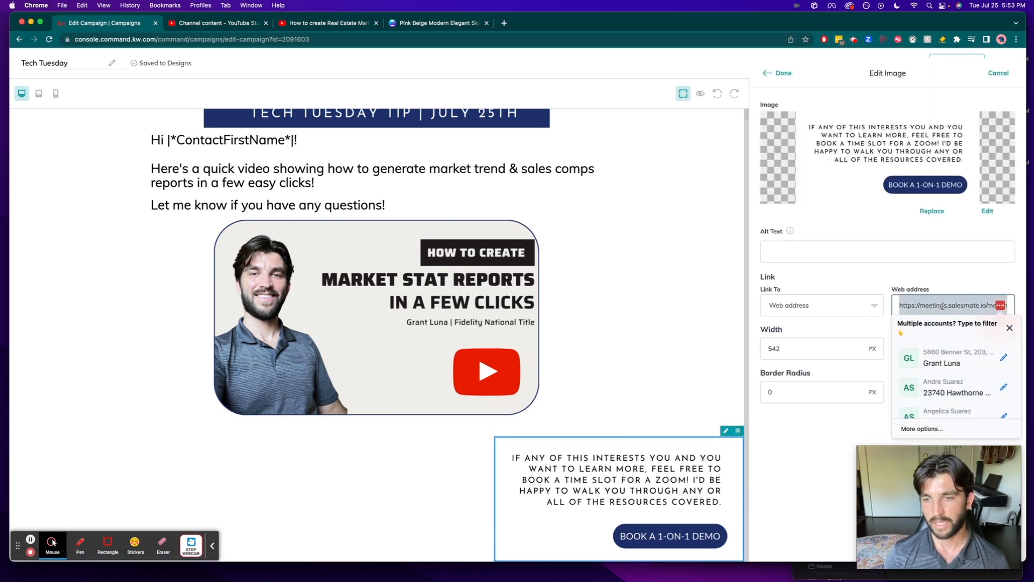
click(781, 72)
- Exit the email design editor and save the changes
scroll(527, 218, up, 1)
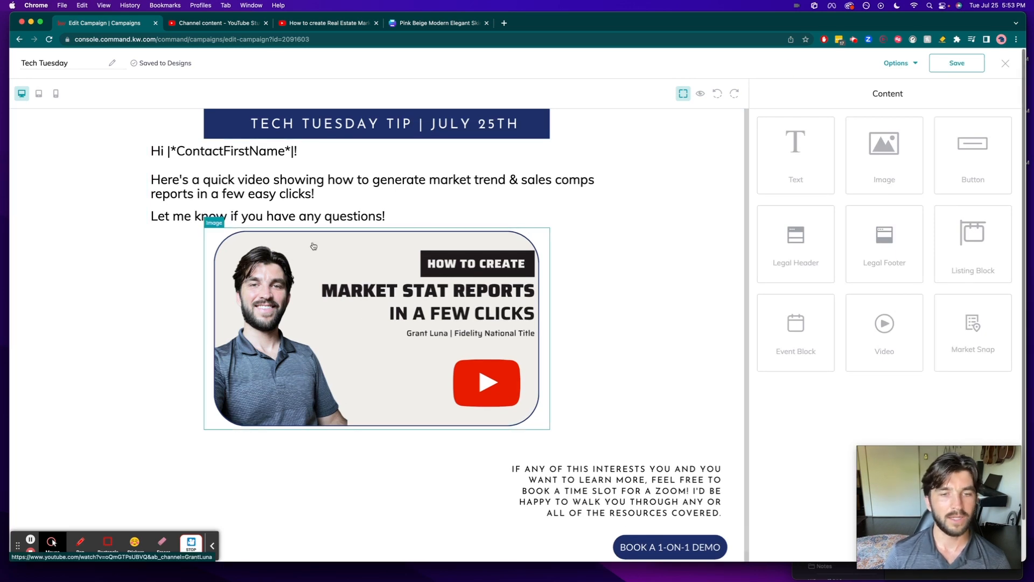
click(1006, 64)
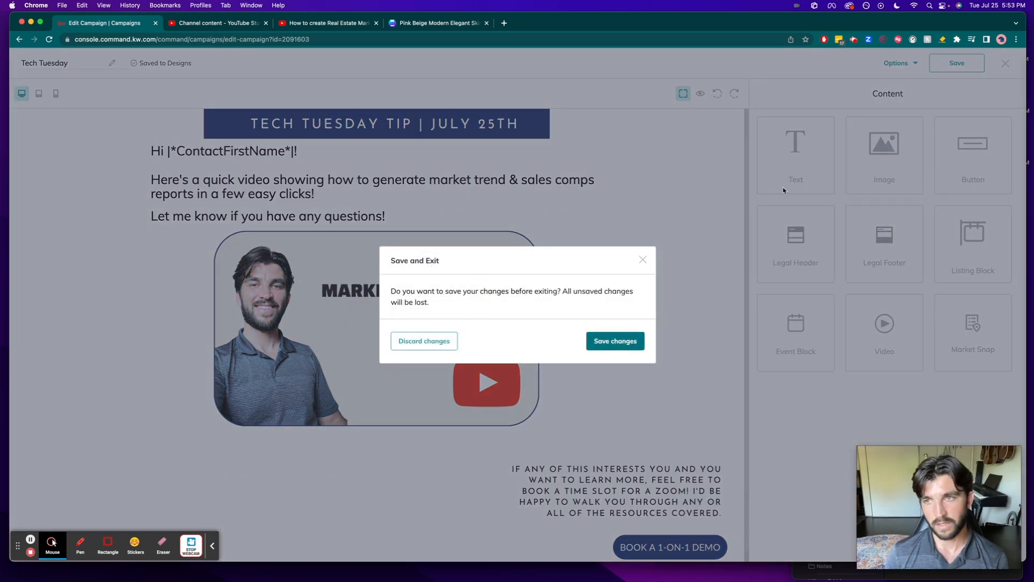
click(620, 347)
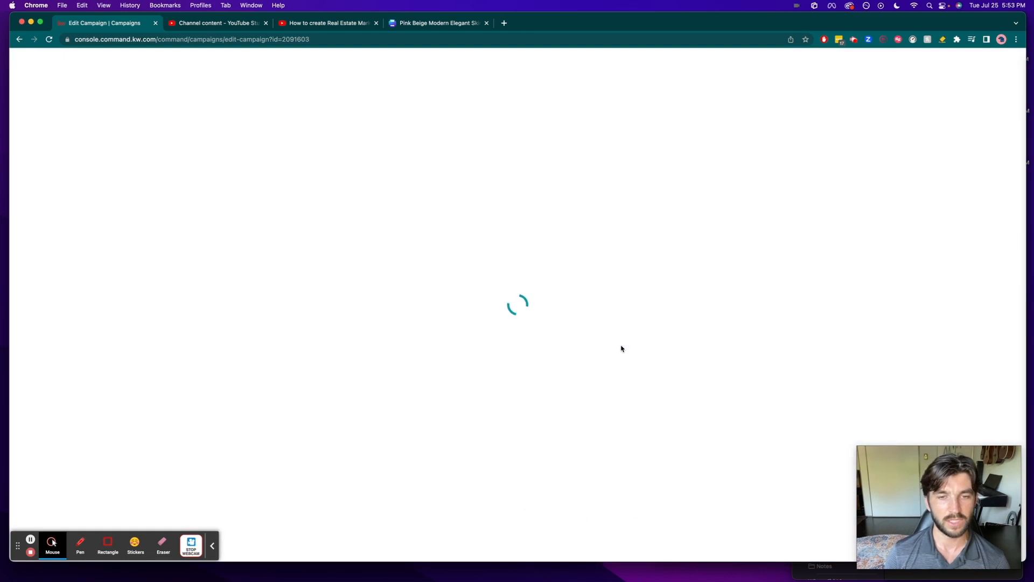
- Test the video thumbnail's link and the demo booking image's link in the campaign preview
scroll(456, 401, down, 1)
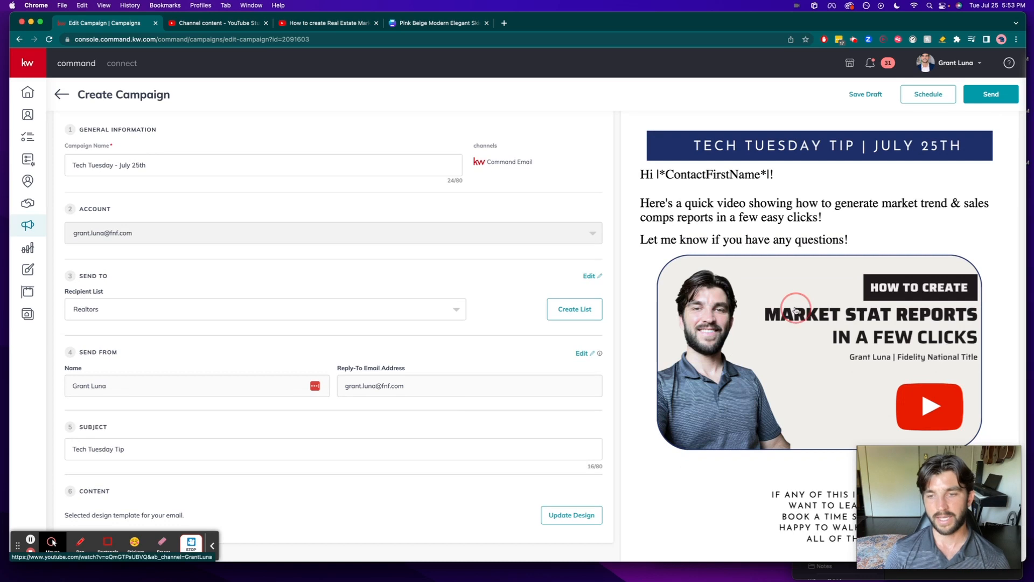
click(754, 317)
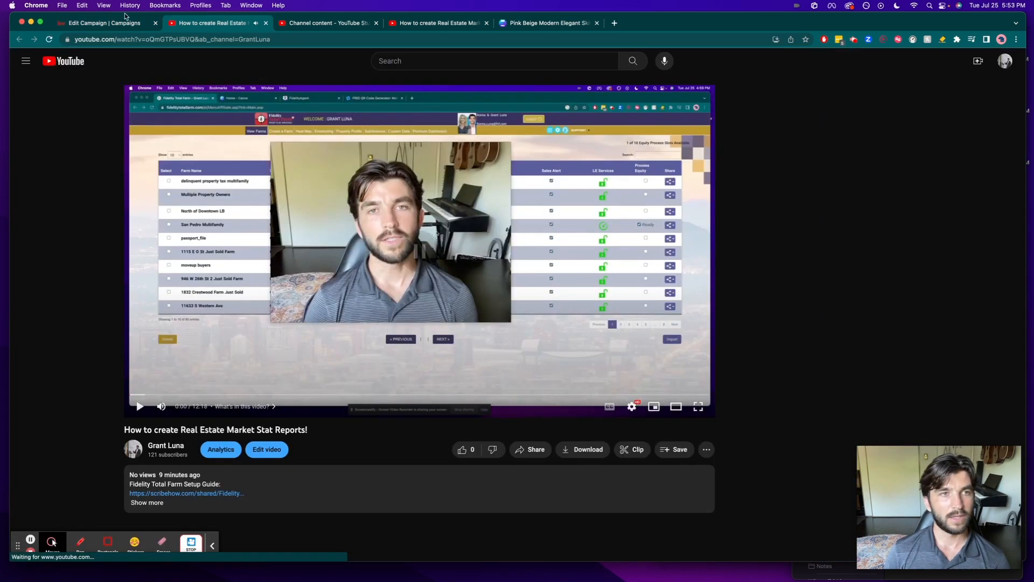
key(super+w)
scroll(822, 447, down, 2)
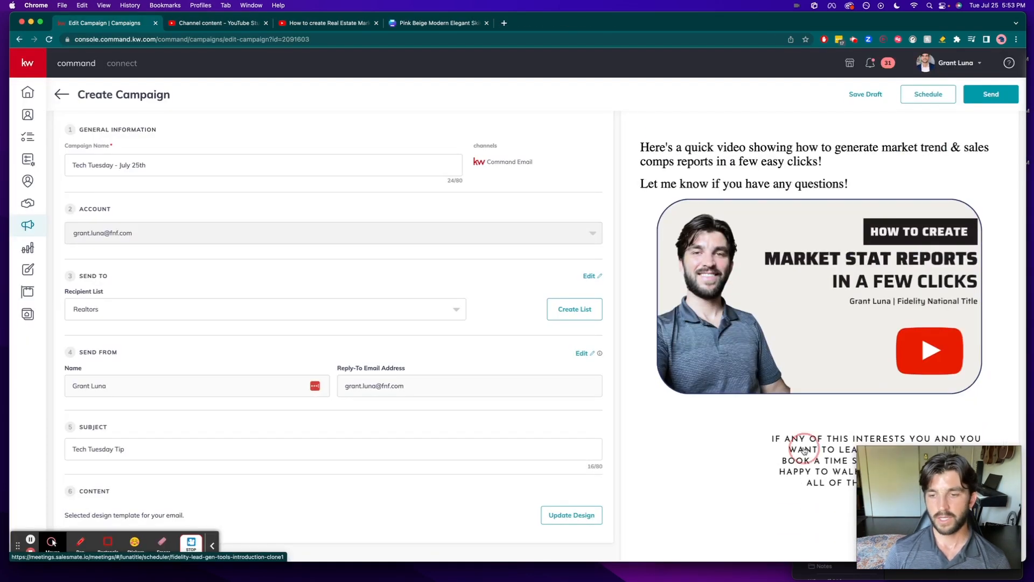
click(820, 448)
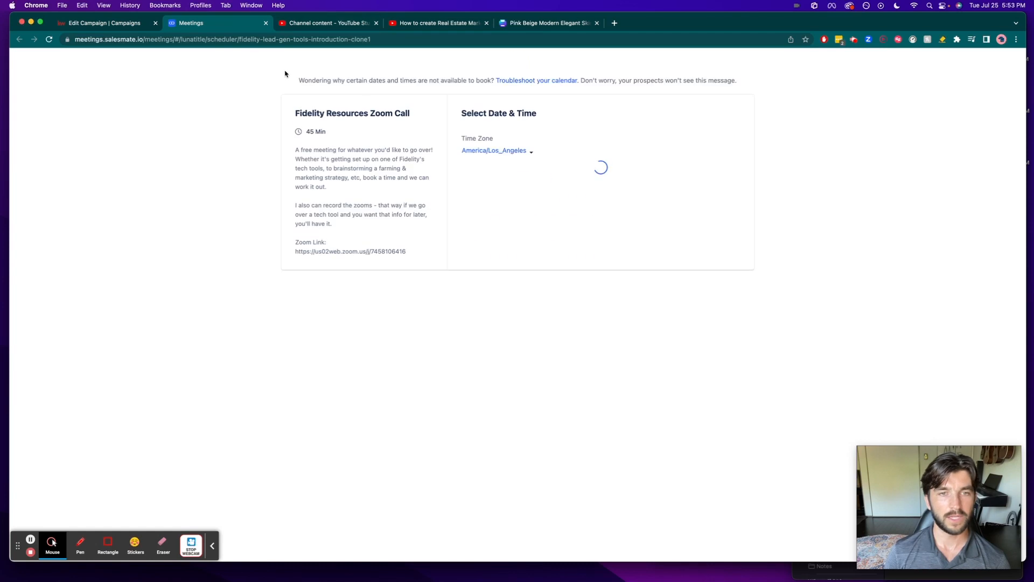
- Close the demo booking page and look over the campaign's details and email preview
key(super+w)
scroll(752, 335, up, 2)
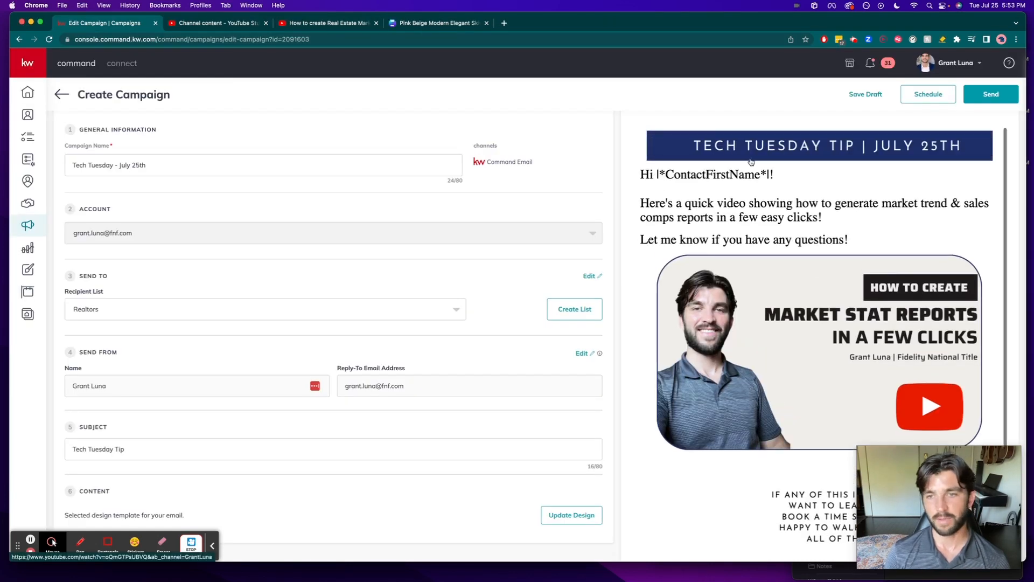
scroll(310, 353, down, 1)
scroll(310, 353, up, 3)
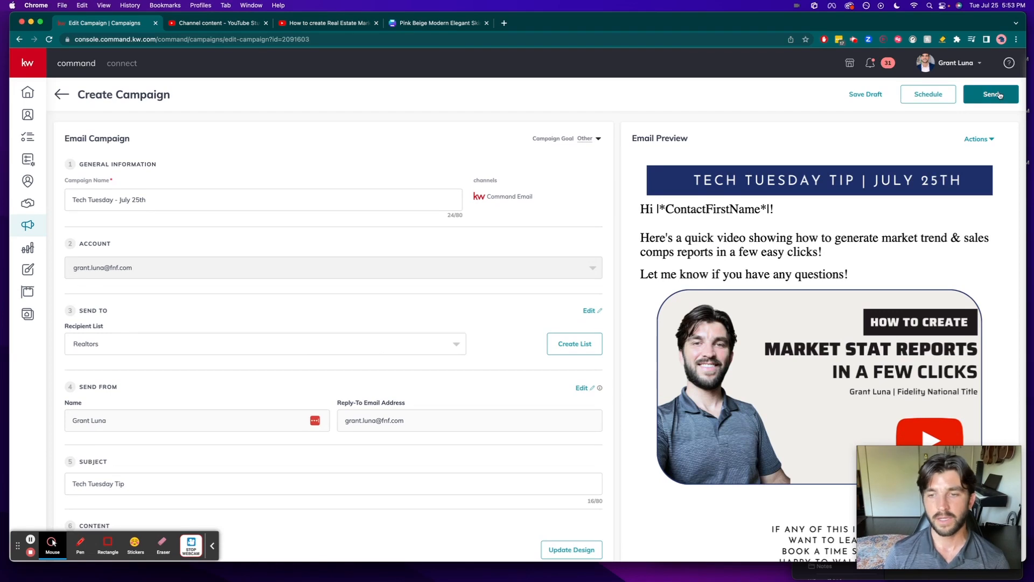
- Send the Tech Tuesday - July 25th campaign to the Realtors list immediately after checking the final preview and its first-name greeting
click(999, 94)
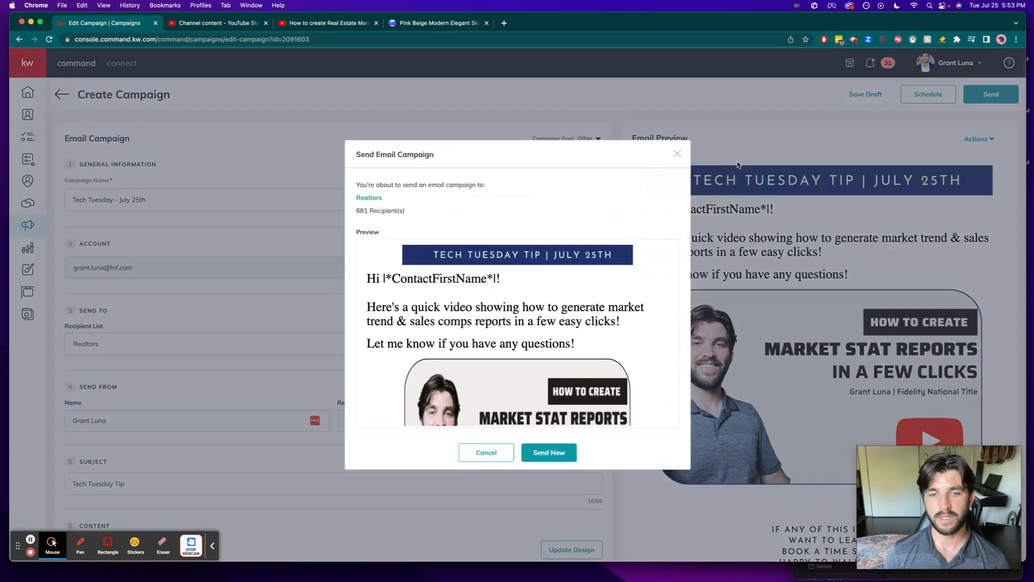
scroll(464, 256, down, 10)
scroll(463, 256, up, 10)
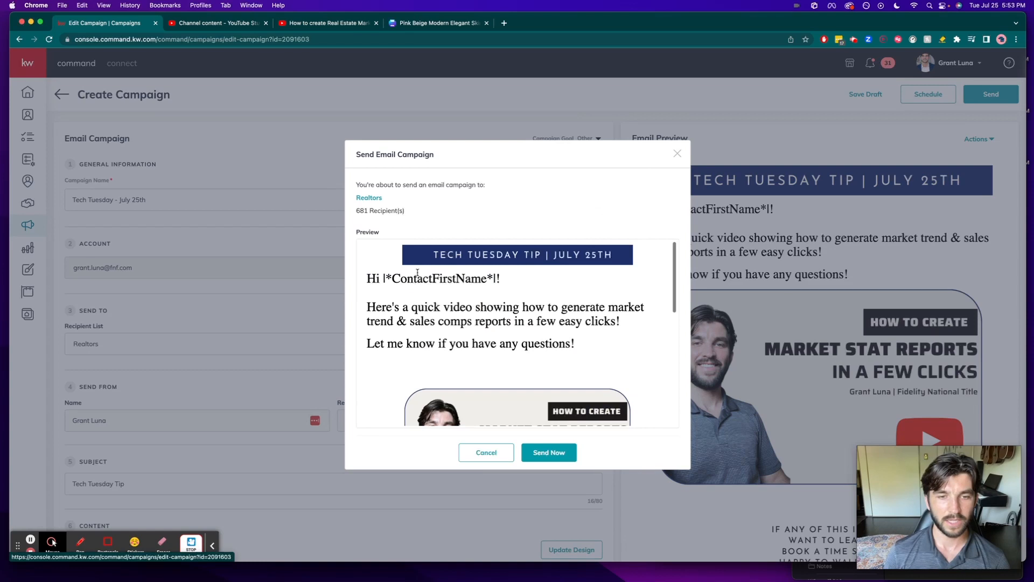
drag(379, 278, 503, 282)
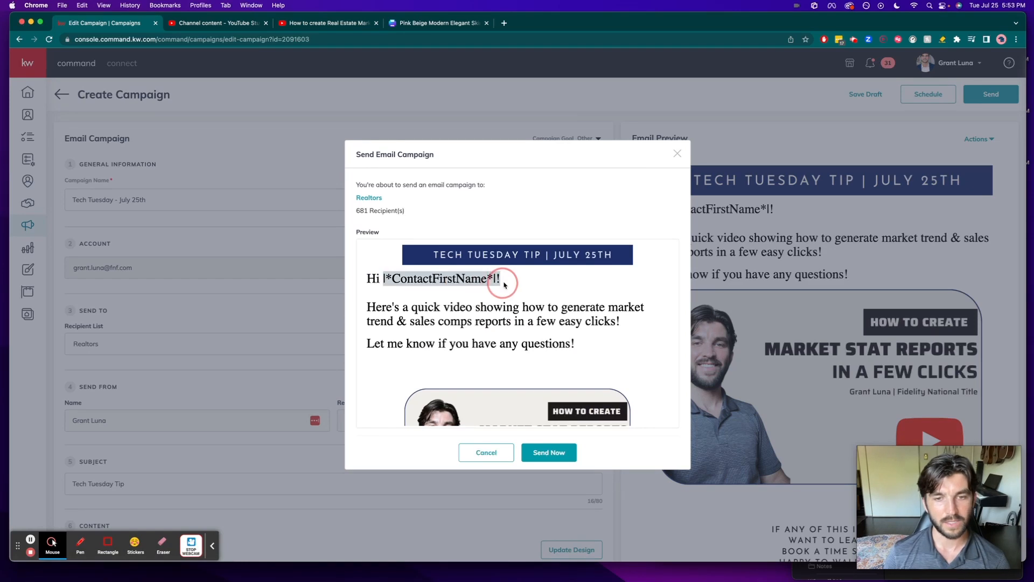
click(505, 286)
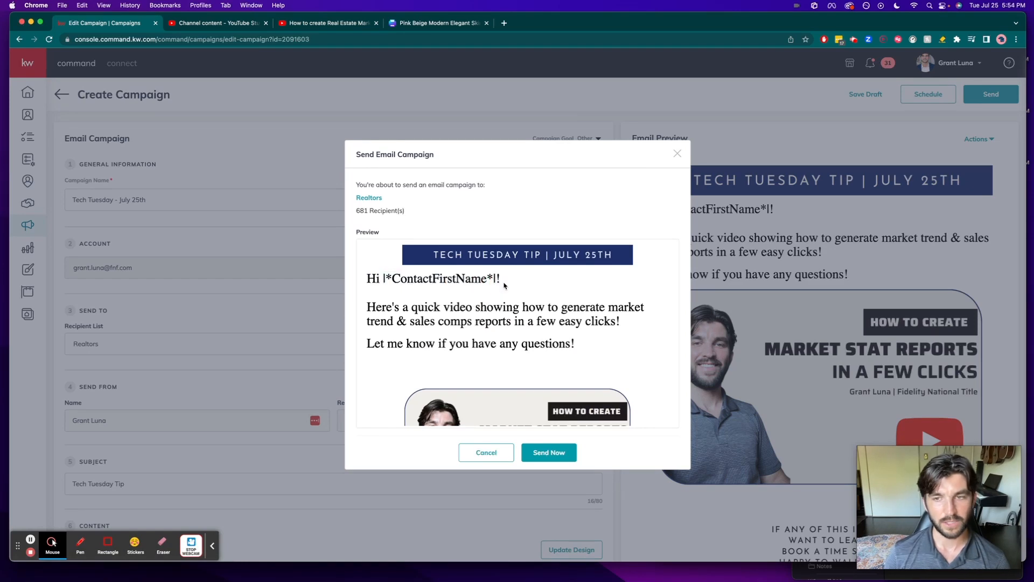
click(554, 458)
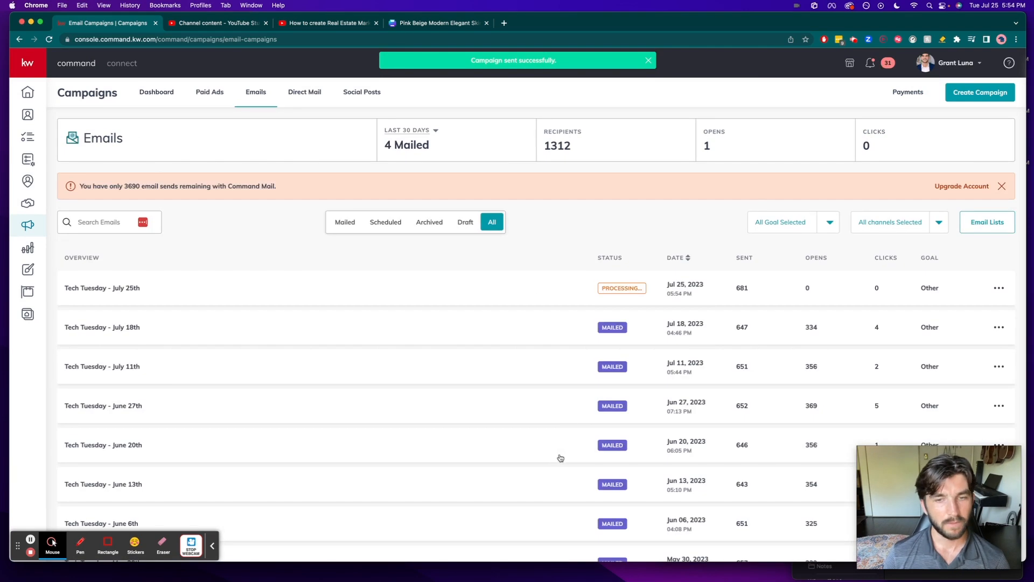
- Check the sent, opens and clicks figures of the Tech Tuesday - July 18th campaign in the email list
scroll(556, 390, down, 2)
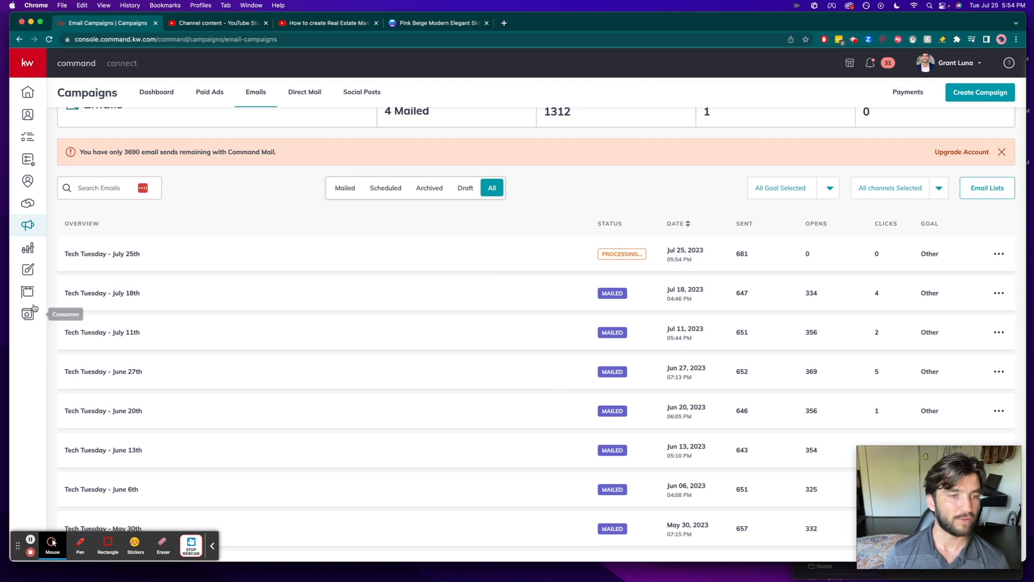
double_click(741, 292)
double_click(811, 293)
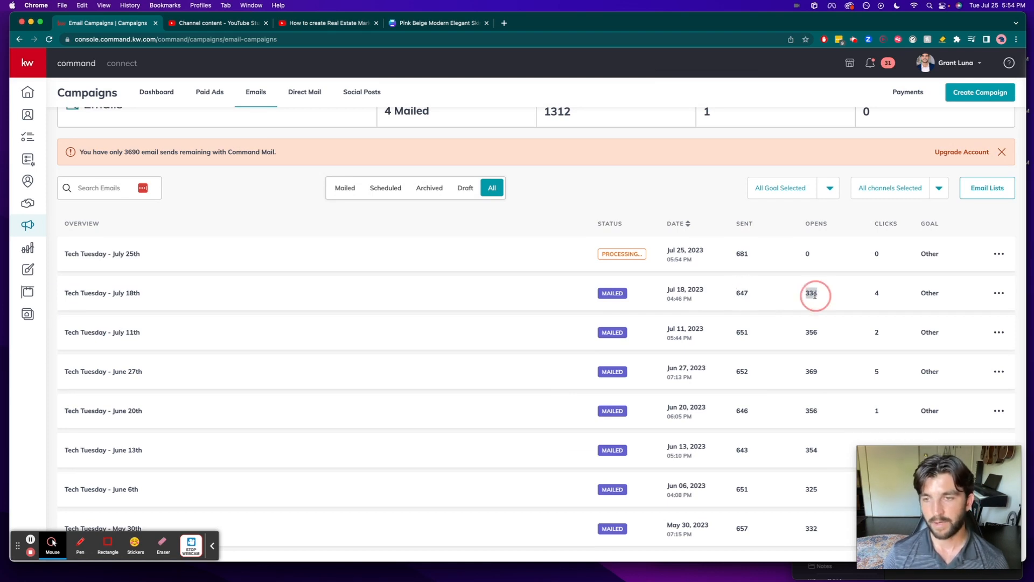
click(875, 293)
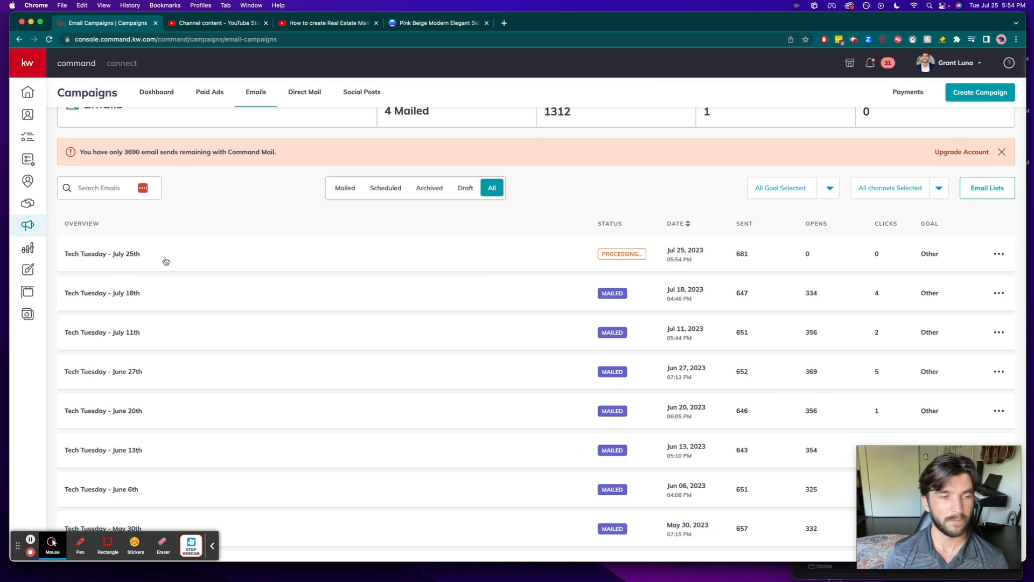
- Open the email metrics report and examine the account usage, delivery and engagement, and reputation figures
click(30, 250)
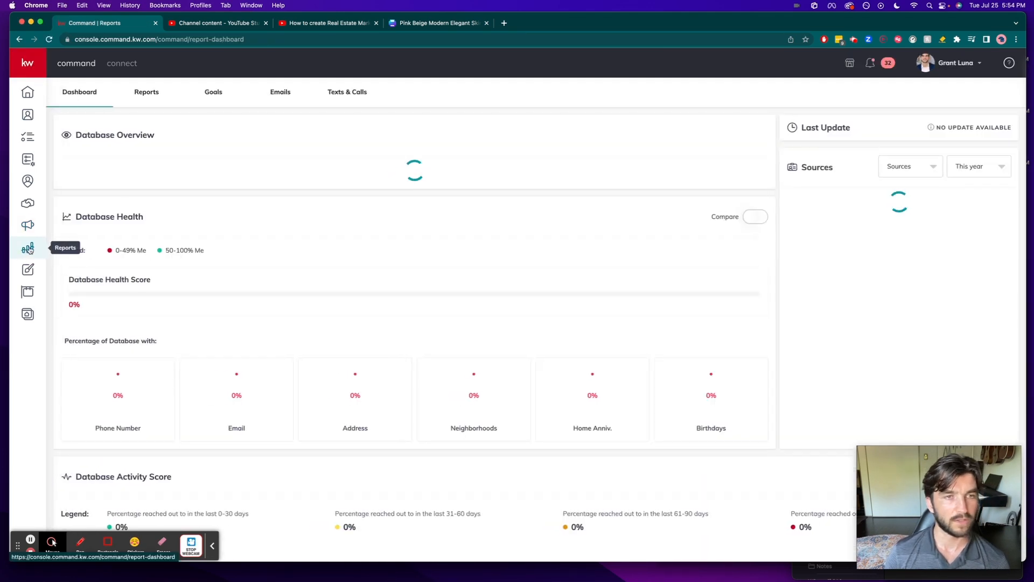
click(281, 92)
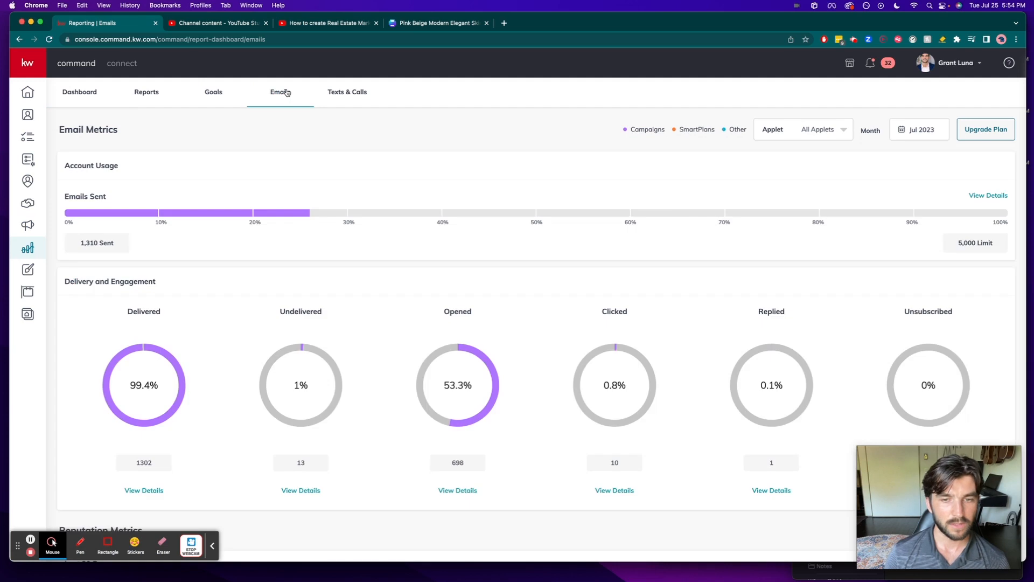
scroll(331, 211, down, 5)
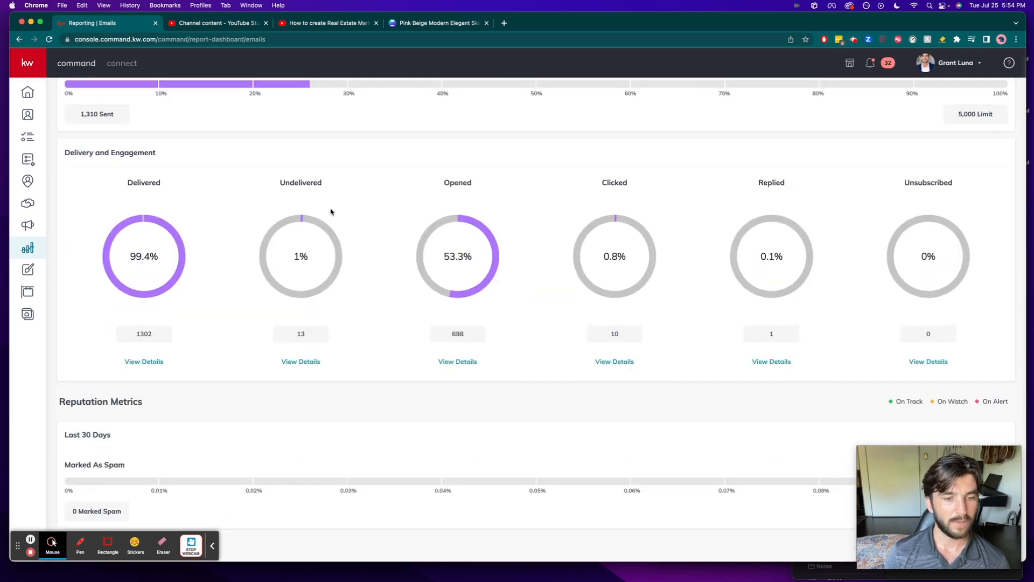
scroll(331, 211, up, 3)
scroll(330, 211, up, 2)
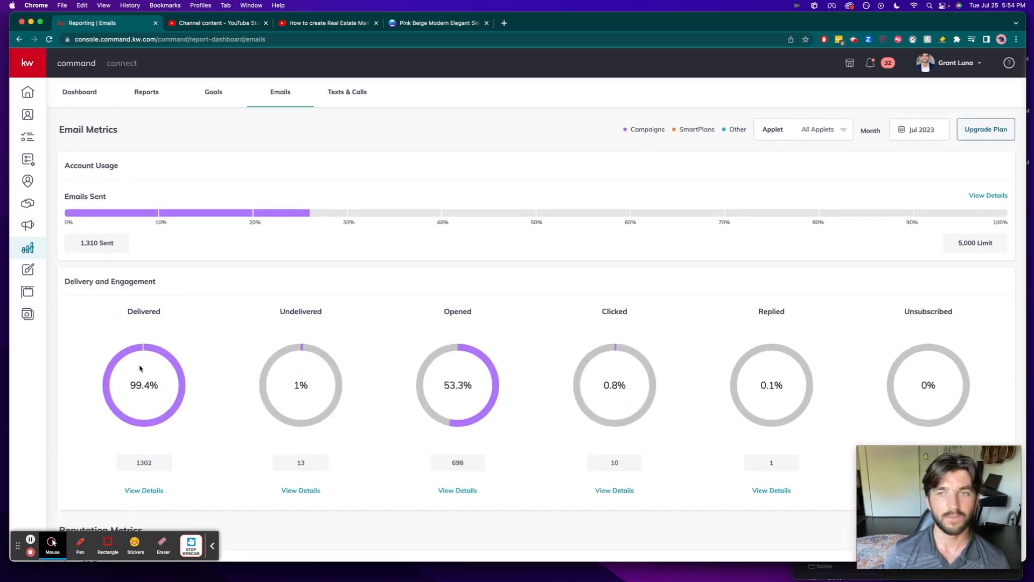
scroll(758, 176, down, 1)
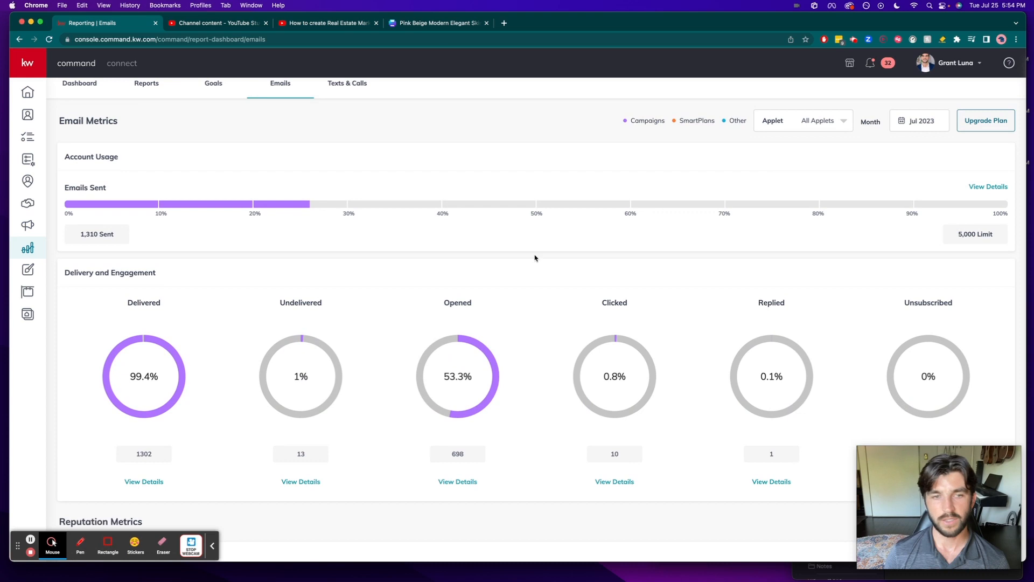
scroll(495, 272, down, 1)
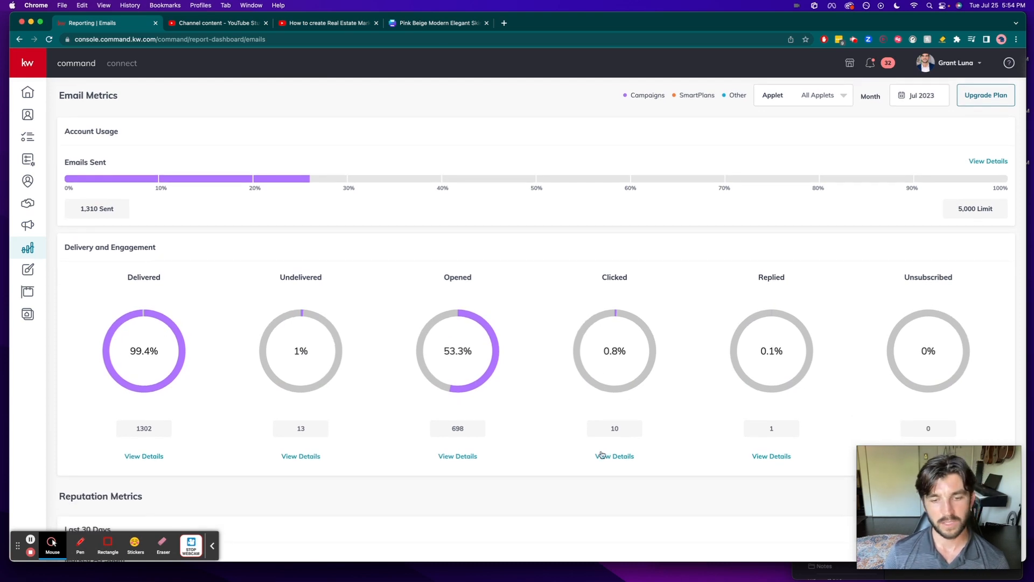
- View the detail lists of recipients who opened emails and who clicked a link, closing each list
click(458, 456)
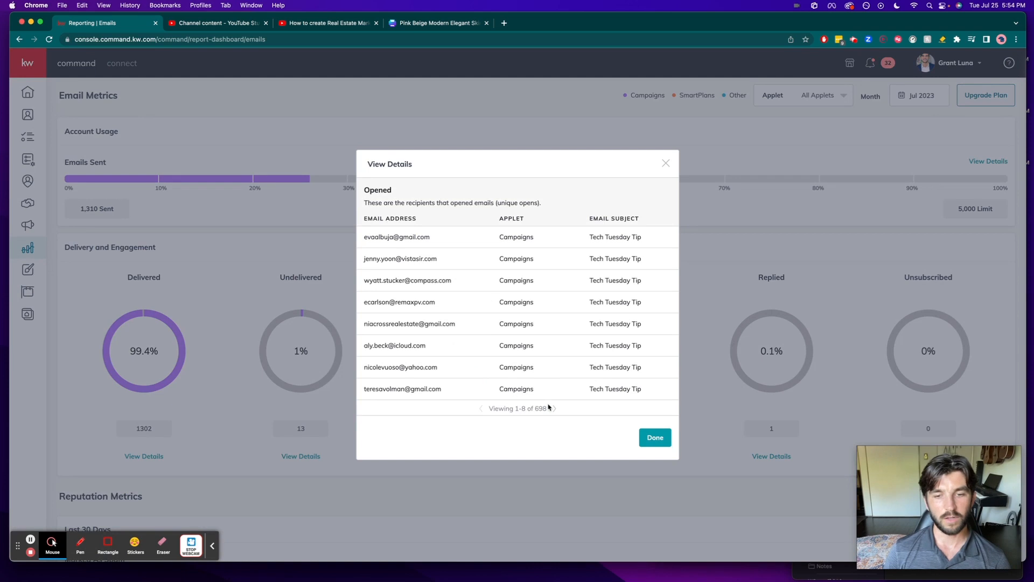
click(554, 408)
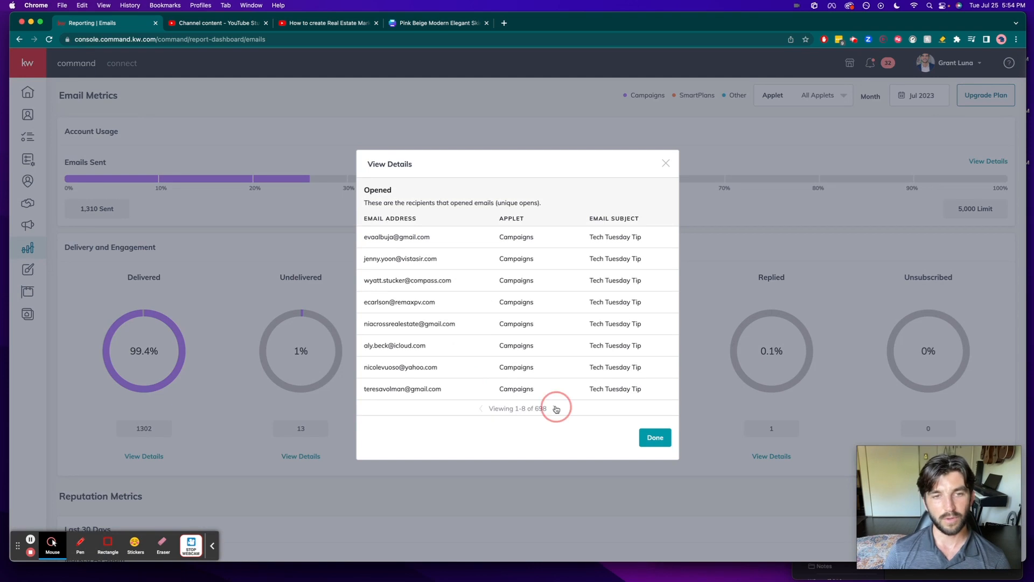
click(656, 438)
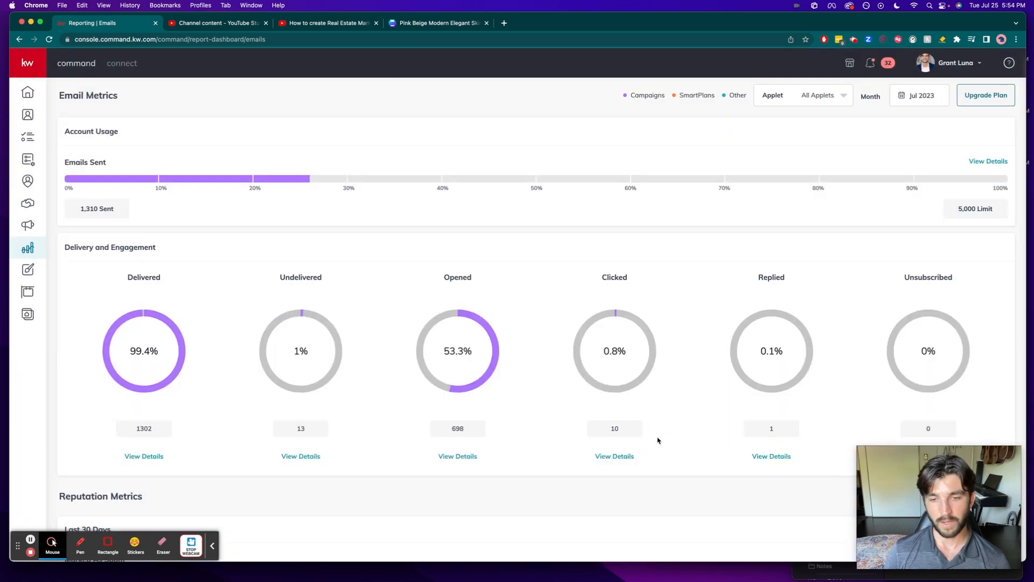
click(615, 457)
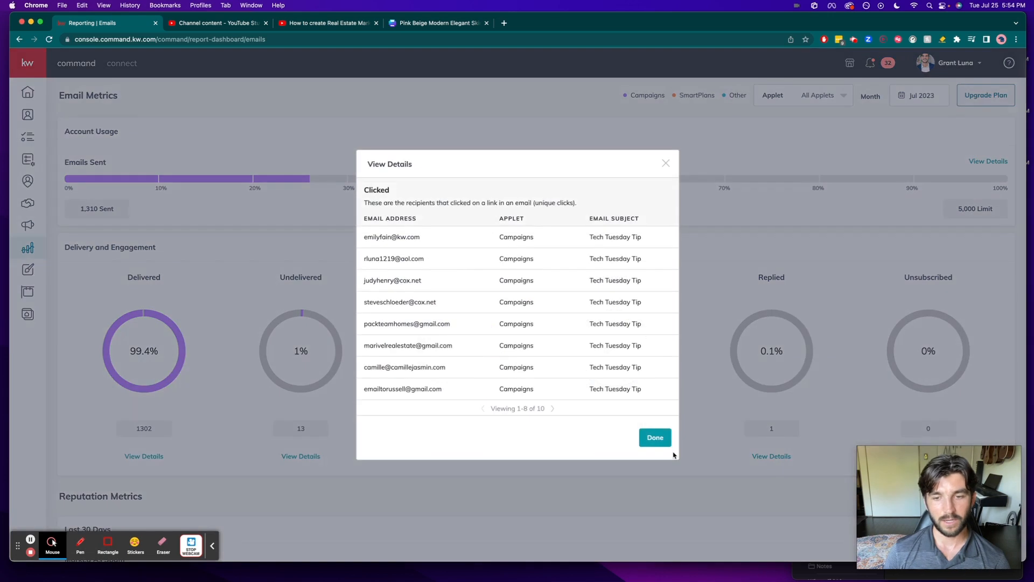
click(666, 444)
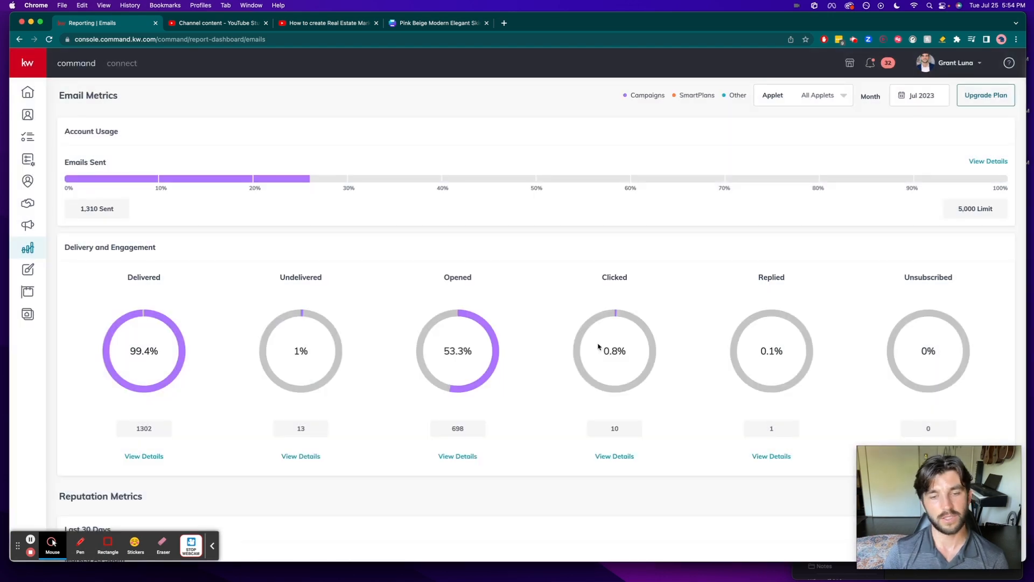